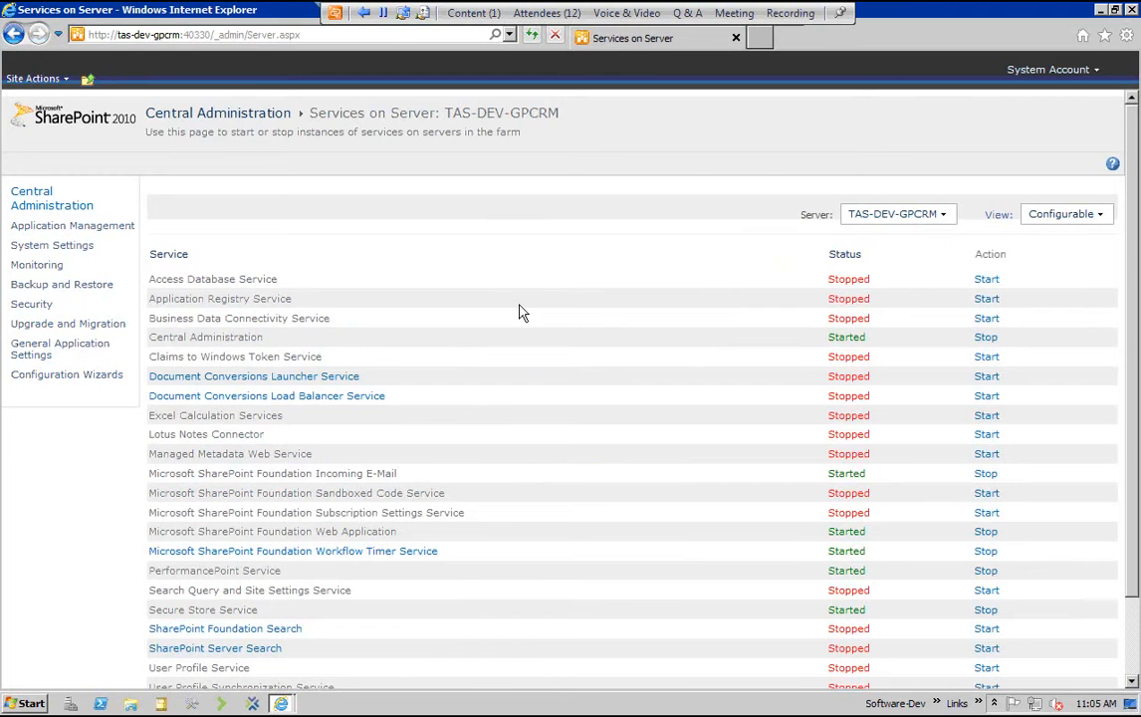
Examine the services on the server, especially PerformancePoint Service, Secure Store Service and Excel Calculation Services
scroll(521, 313, down, 2)
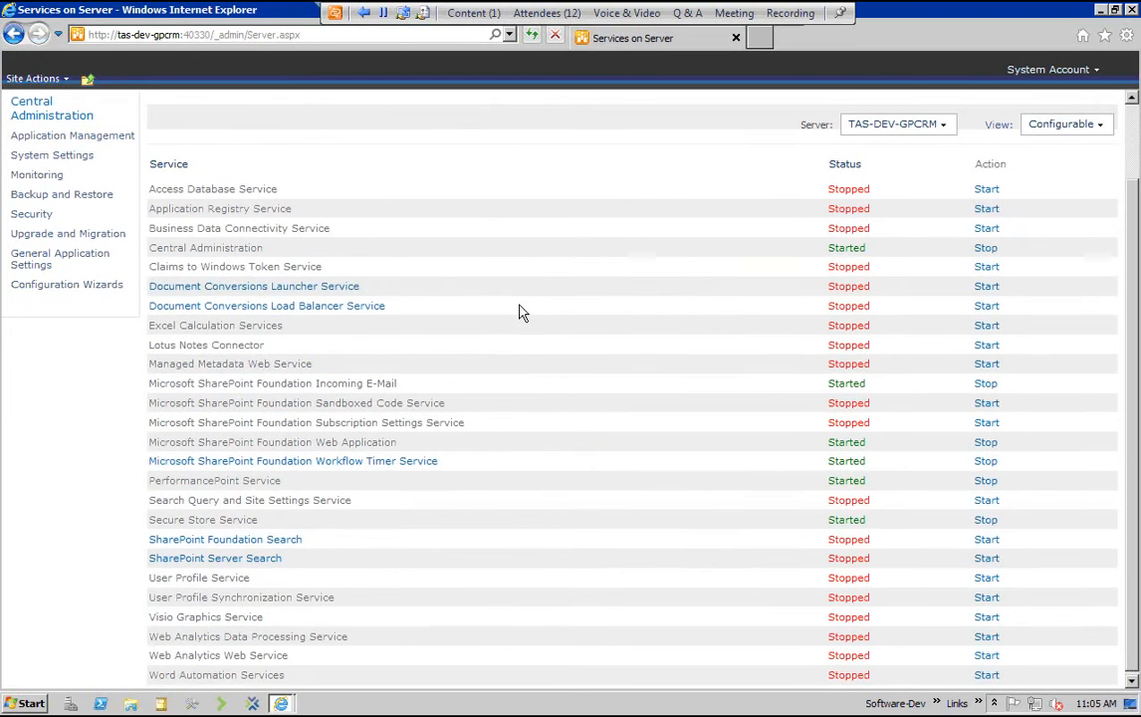
scroll(522, 312, down, 1)
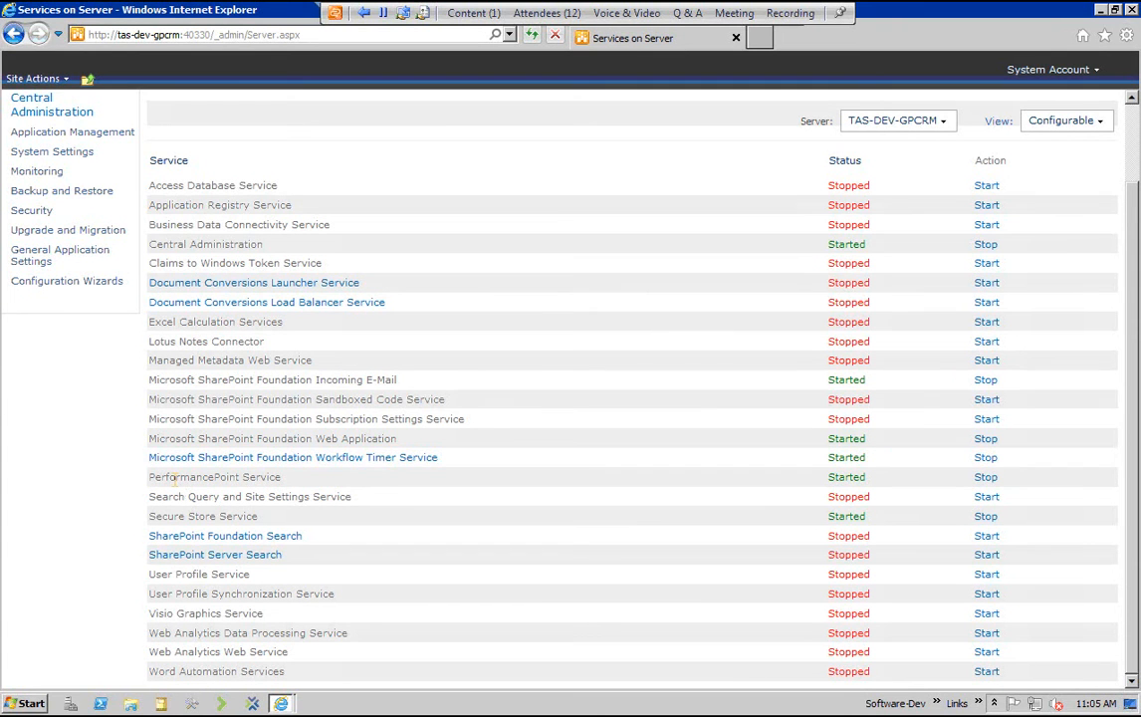
drag(171, 477, 134, 458)
drag(150, 517, 262, 518)
click(399, 542)
drag(150, 323, 286, 323)
click(399, 541)
triple_click(284, 478)
drag(149, 517, 260, 516)
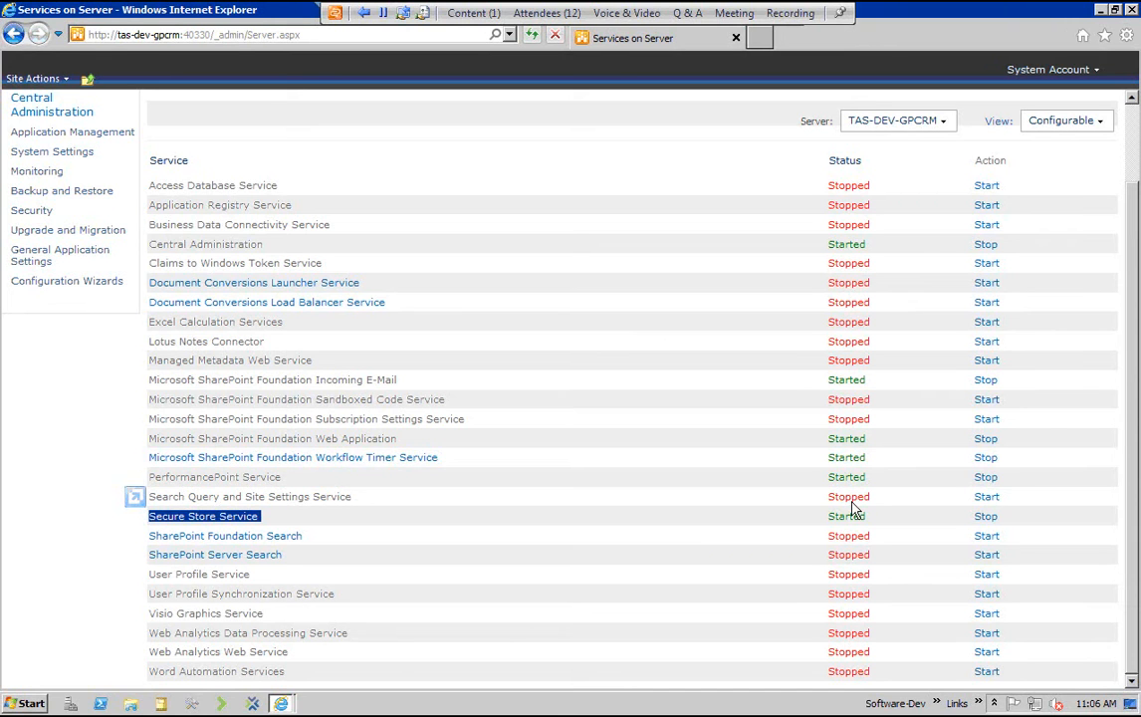
Review the list of SharePoint farm features and return to the Central Administration home page
scroll(55, 28, up, 2)
click(55, 27)
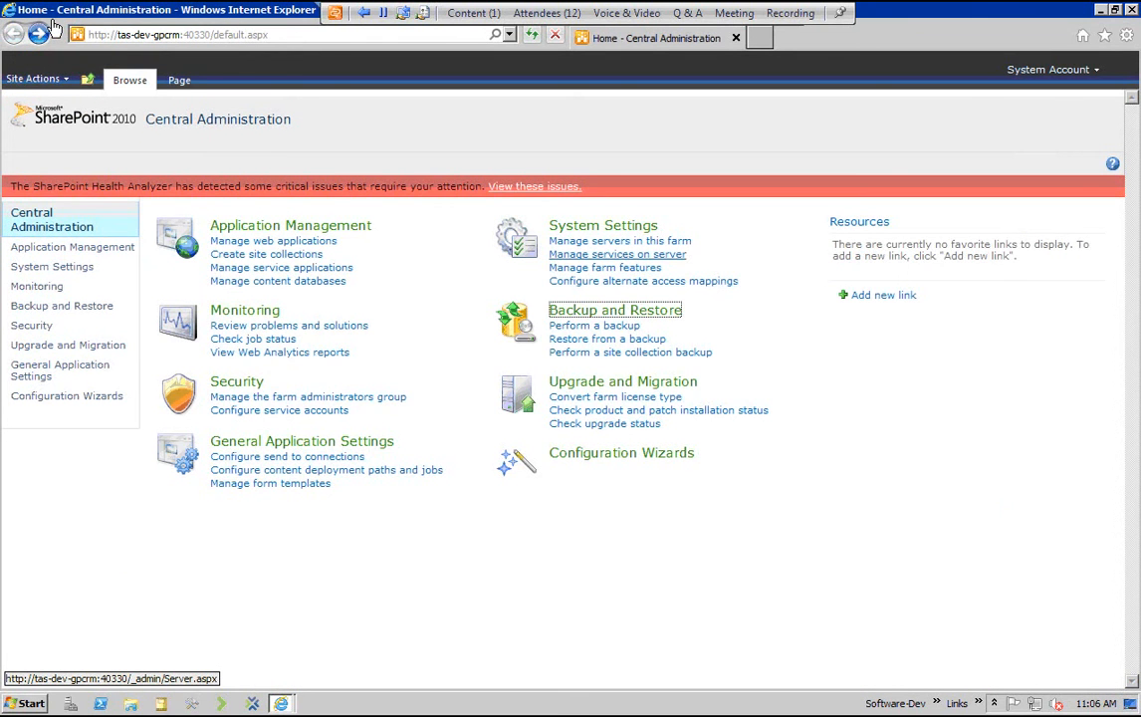
click(622, 269)
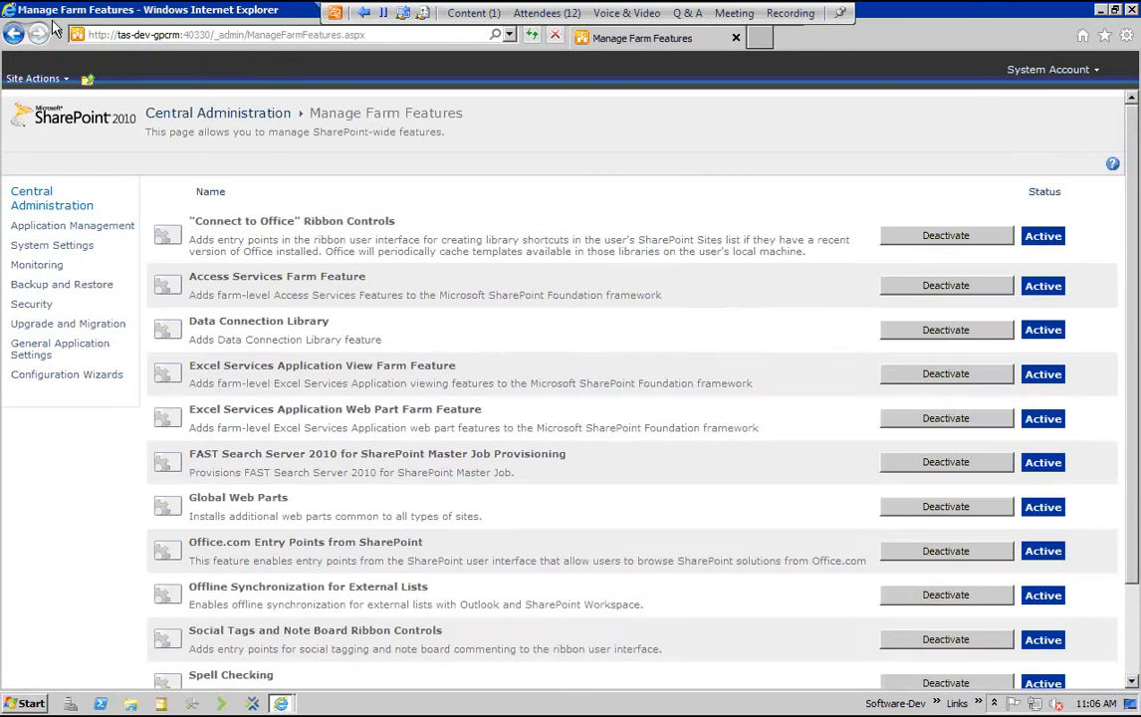
scroll(622, 274, down, 1)
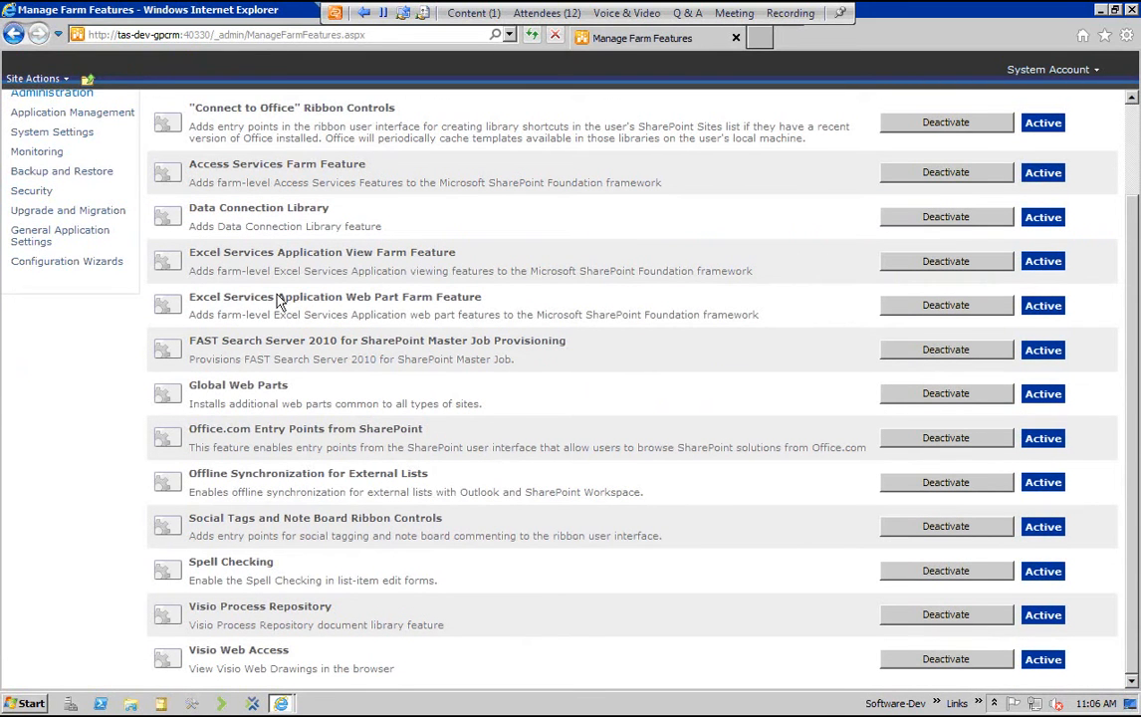
scroll(304, 304, up, 1)
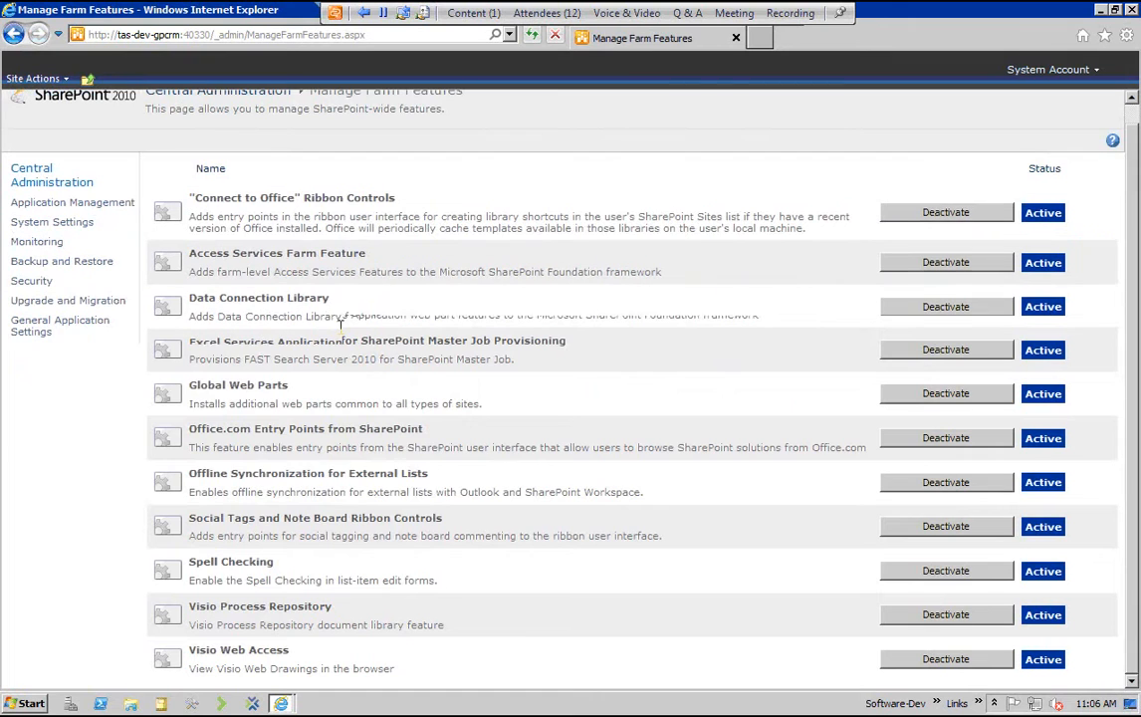
scroll(502, 344, up, 1)
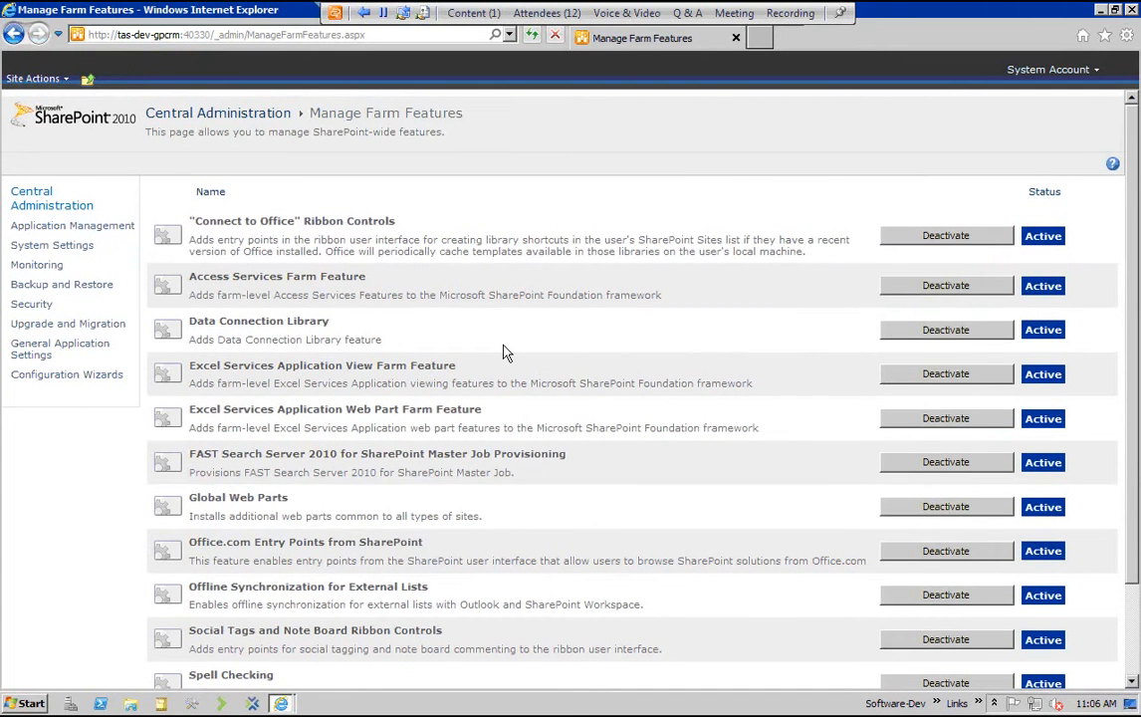
key(alt+Left)
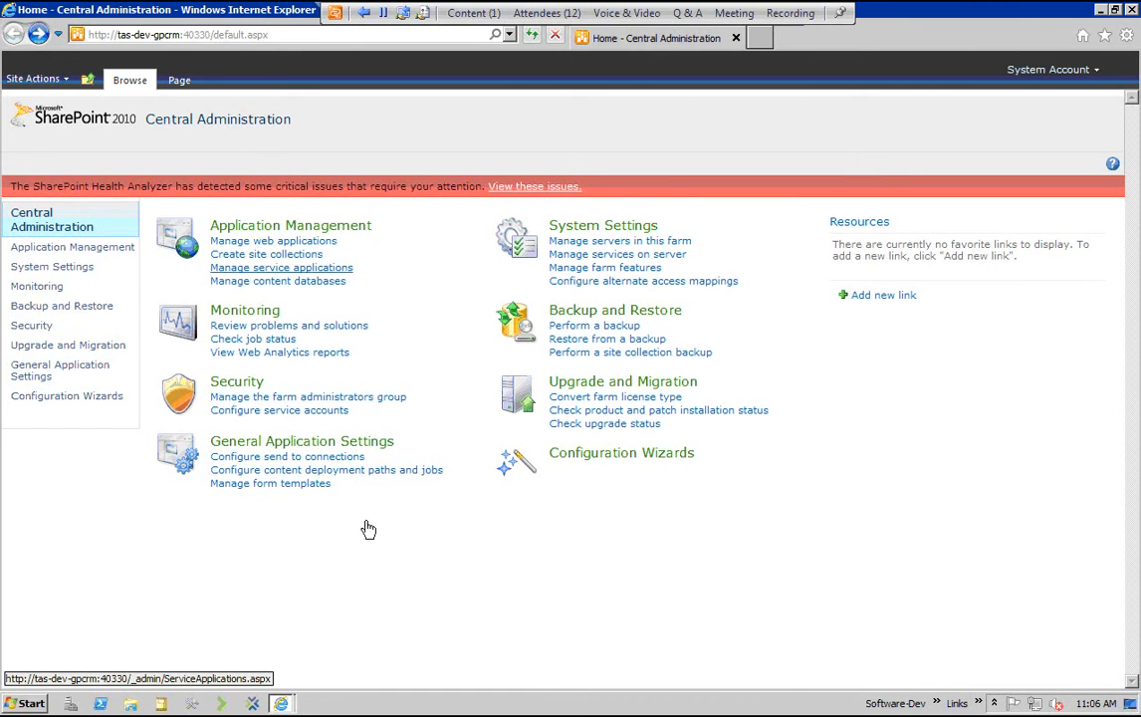
Start a new web application with classic mode authentication and set its port to 8083
click(273, 241)
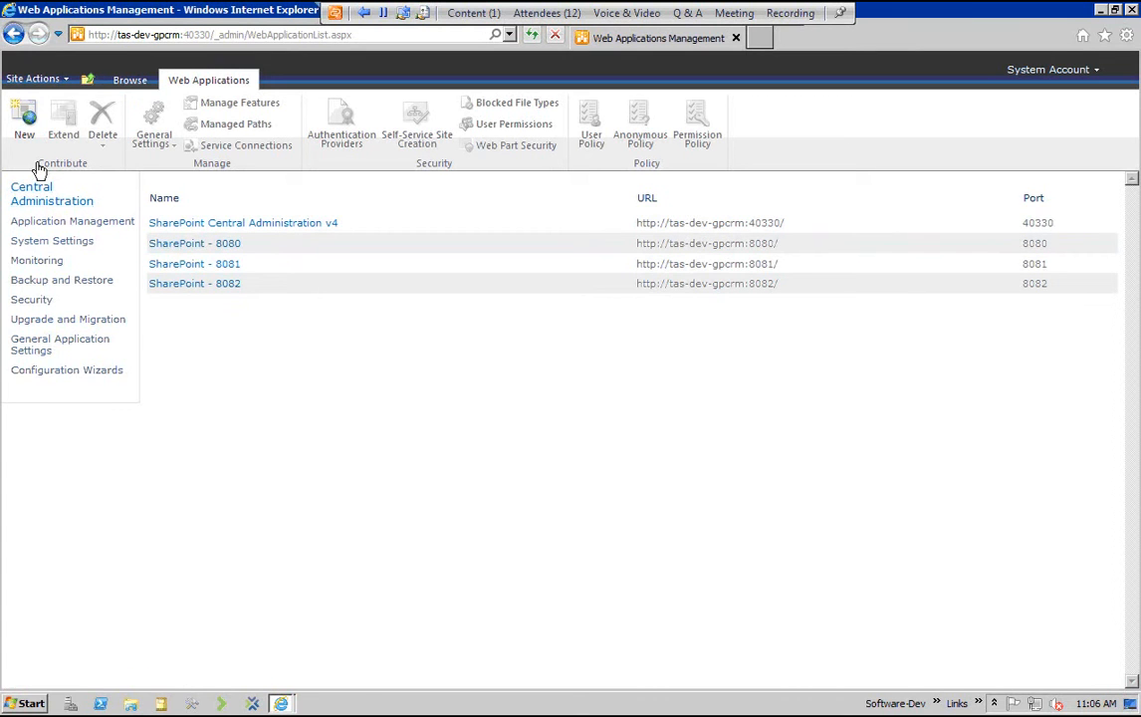
click(26, 119)
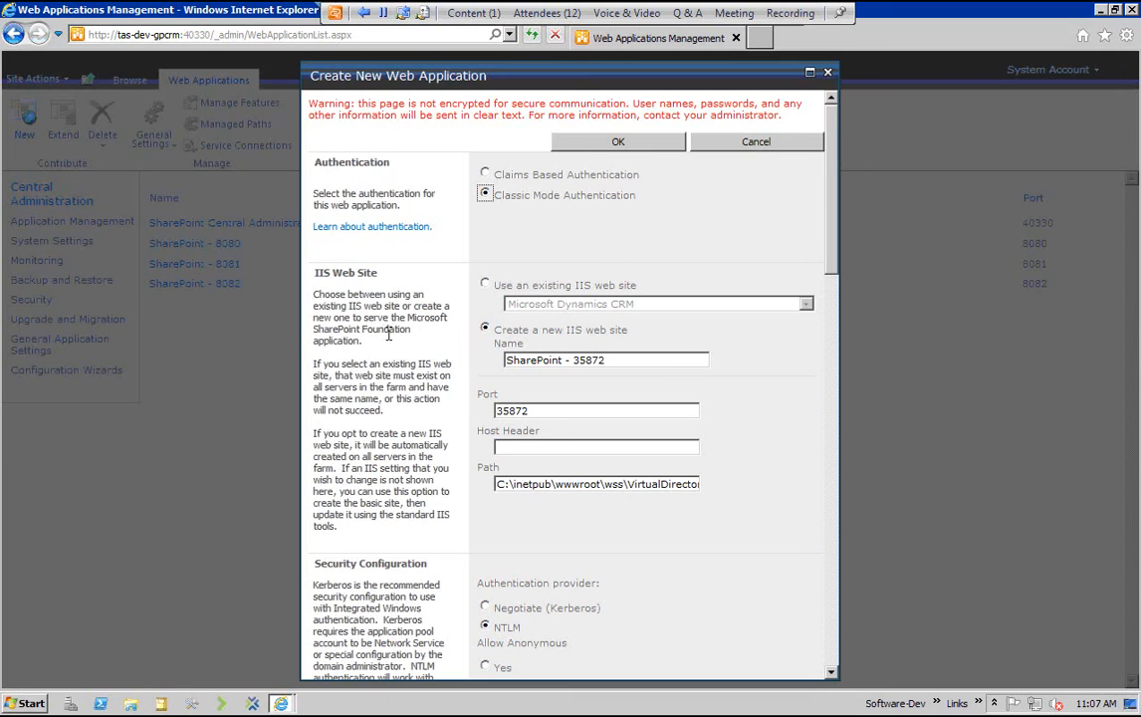
double_click(511, 410)
text(8083)
key(Tab)
Review the remaining web application settings, keep their defaults and create the web application
scroll(772, 436, down, 3)
scroll(772, 435, down, 15)
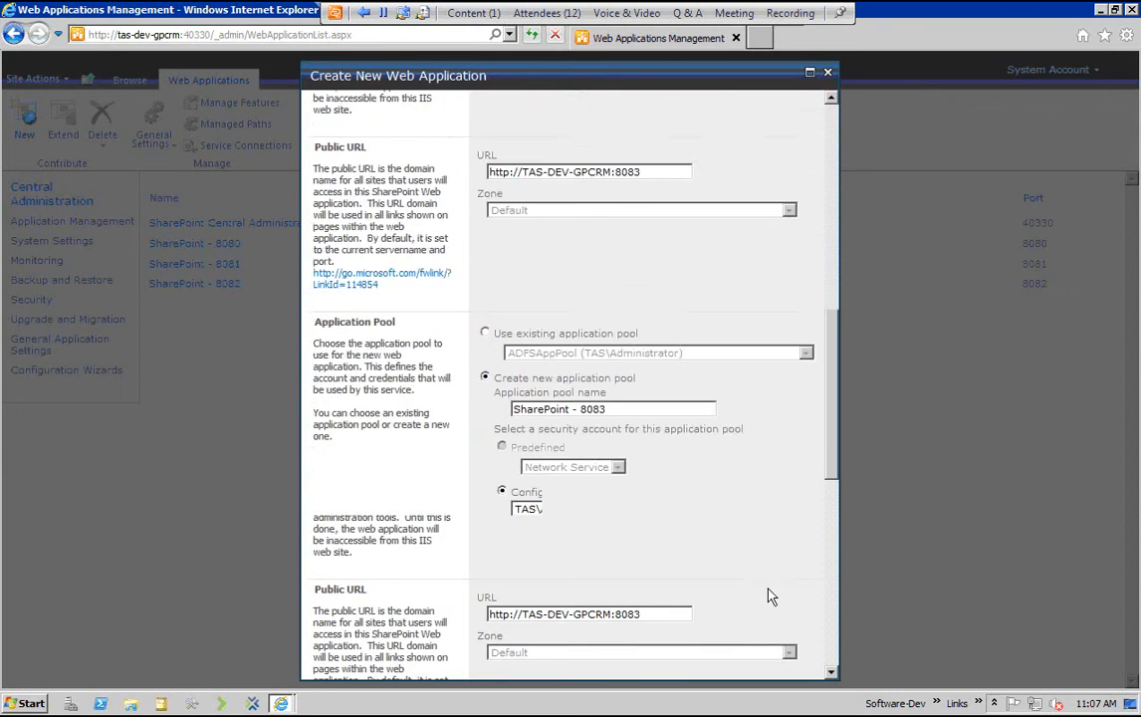
scroll(610, 606, down, 5)
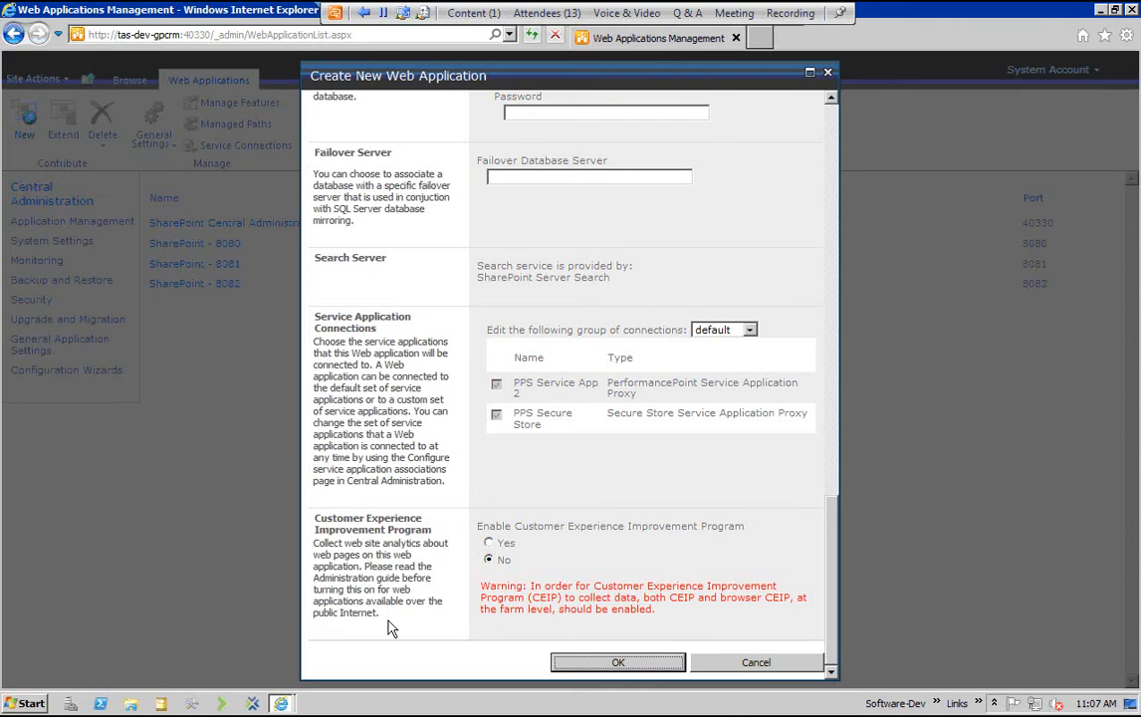
click(834, 249)
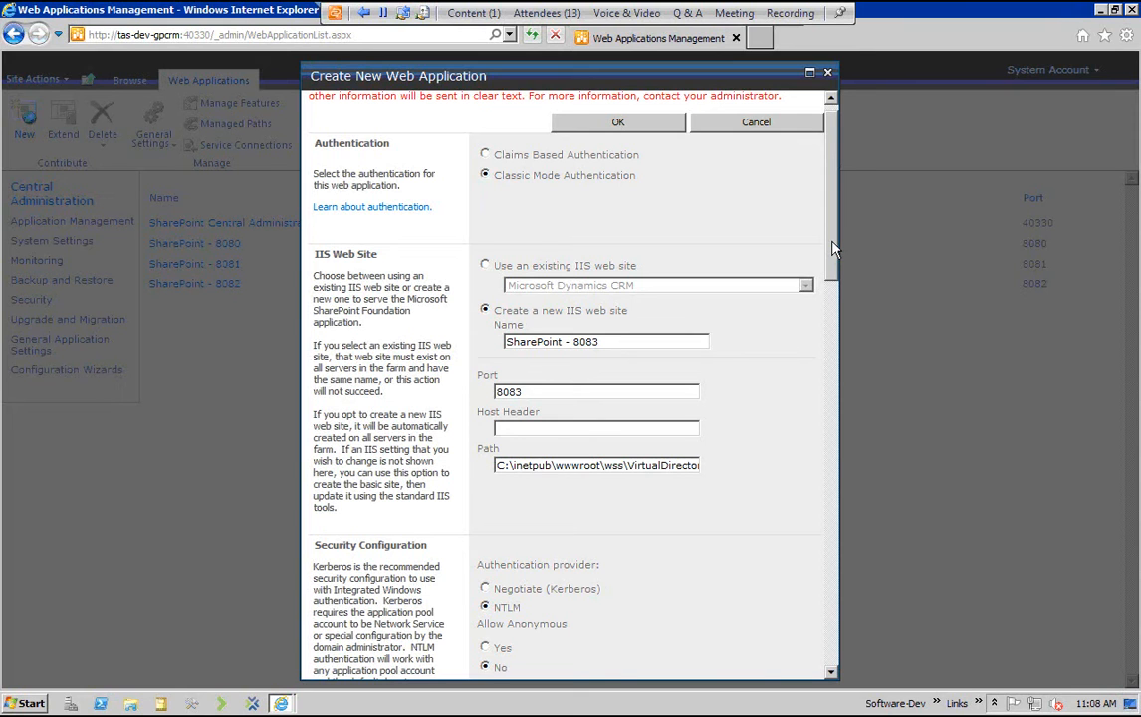
click(833, 242)
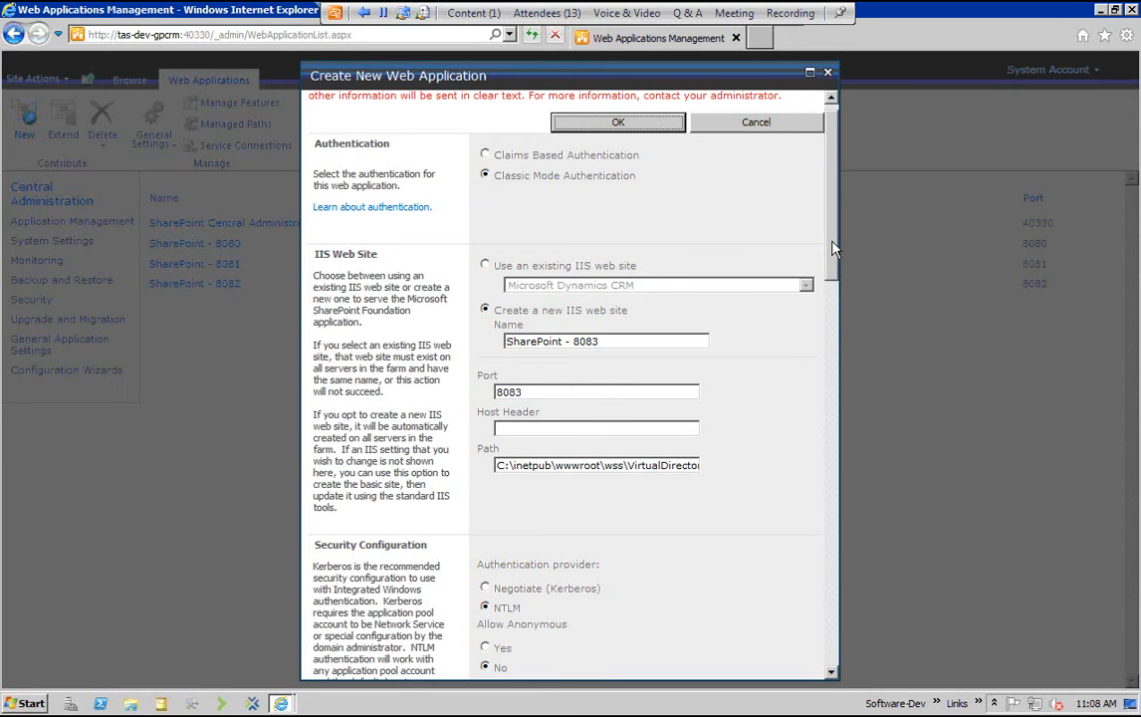
key(Return)
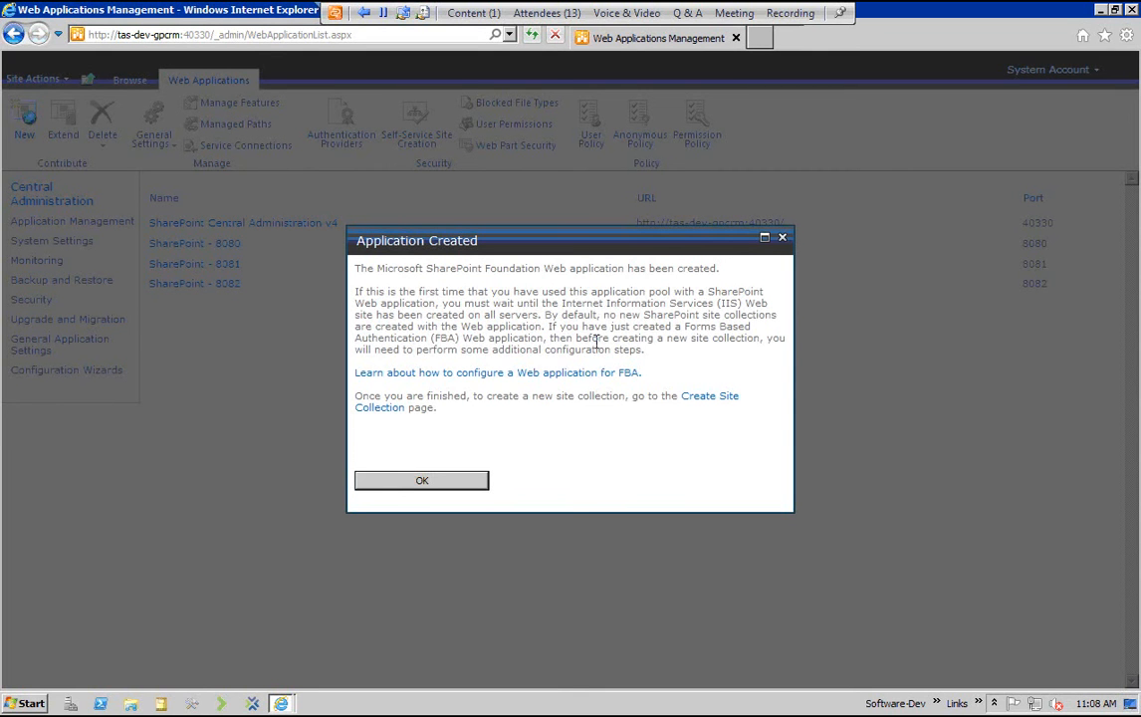
Start a site collection for the new web application and title it "GP BI Project"
click(709, 396)
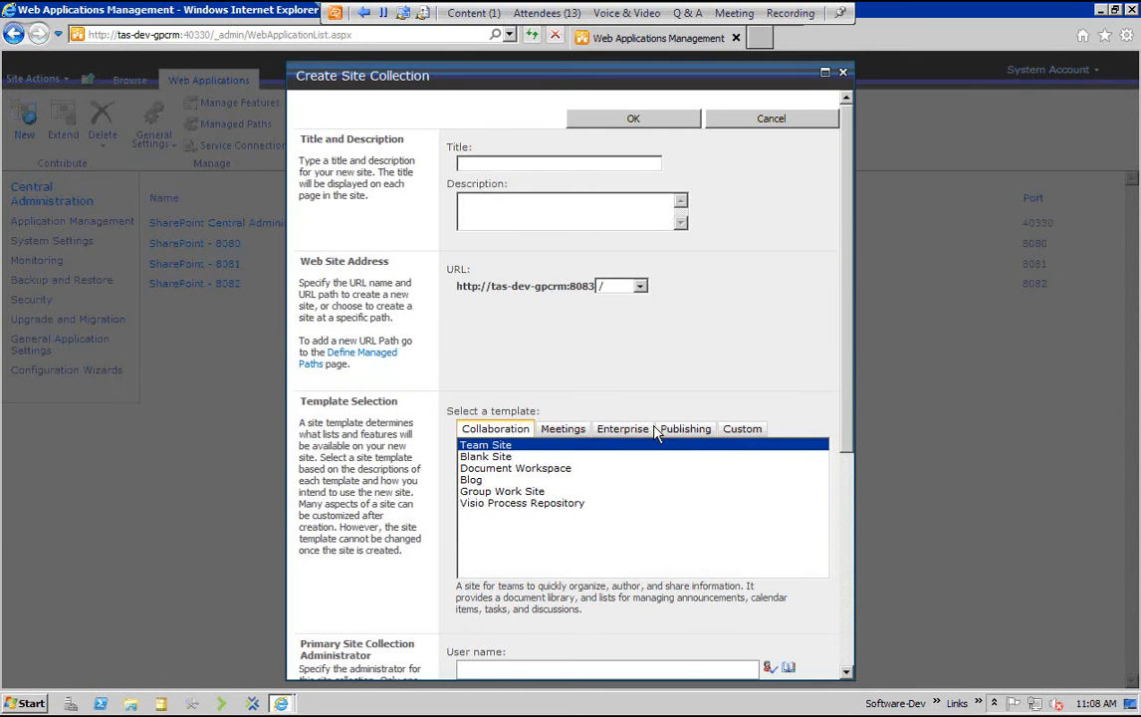
click(498, 165)
text(GP BI Project)
Choose the Business Intelligence Center enterprise template for the site collection
click(623, 428)
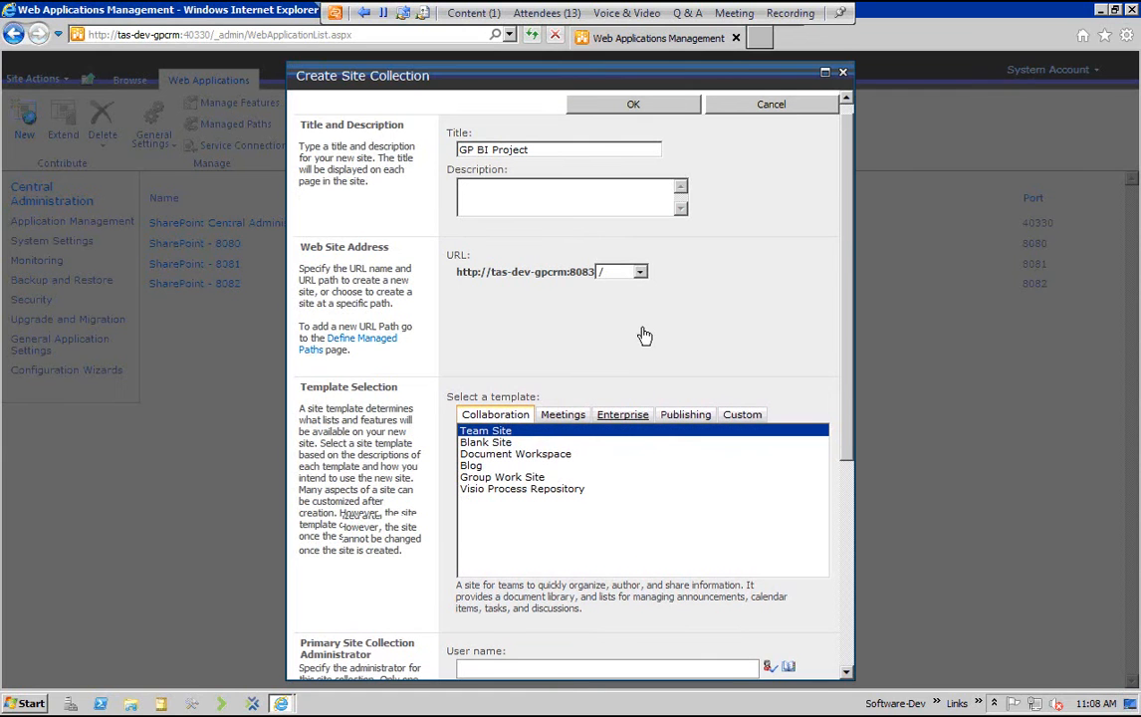
click(525, 465)
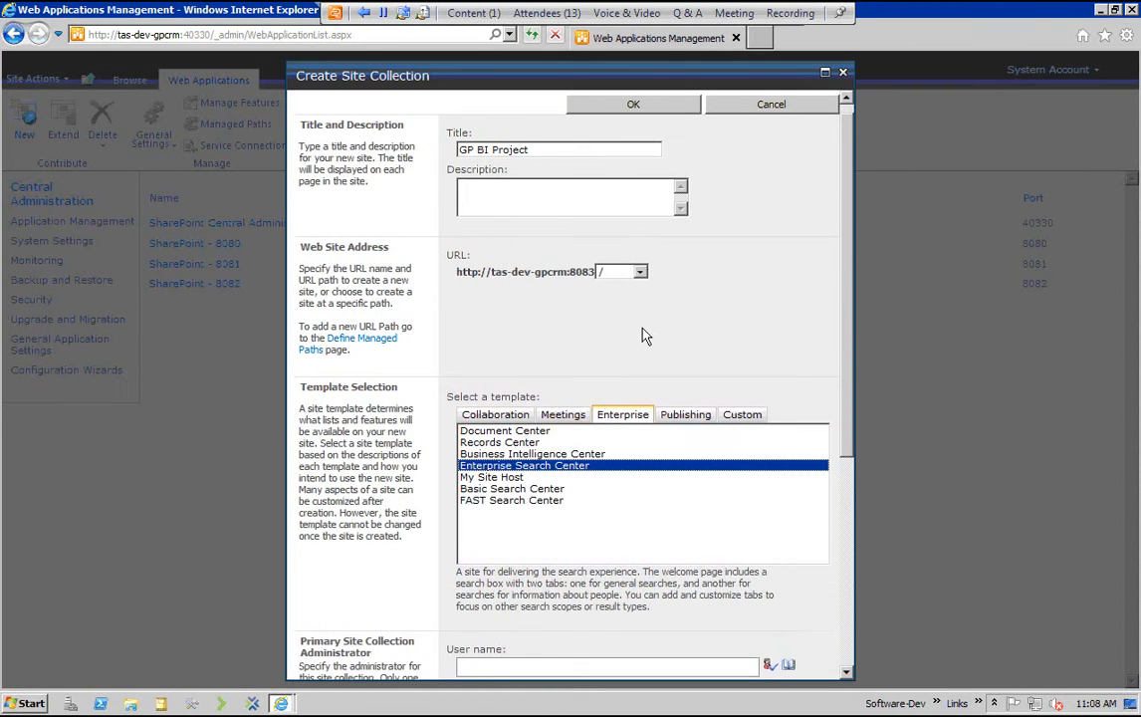
click(533, 454)
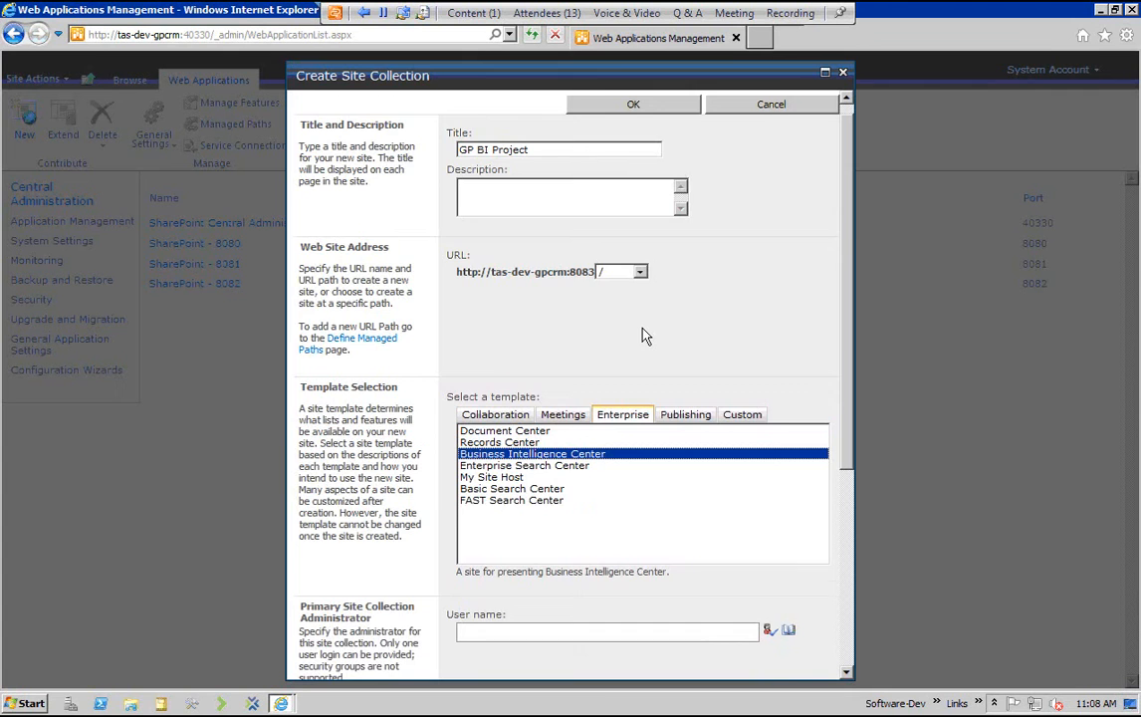
Enter and validate "administrator" as the primary site collection administrator, keep No Quota and create the site collection
scroll(642, 335, down, 5)
click(473, 436)
text(administrato)
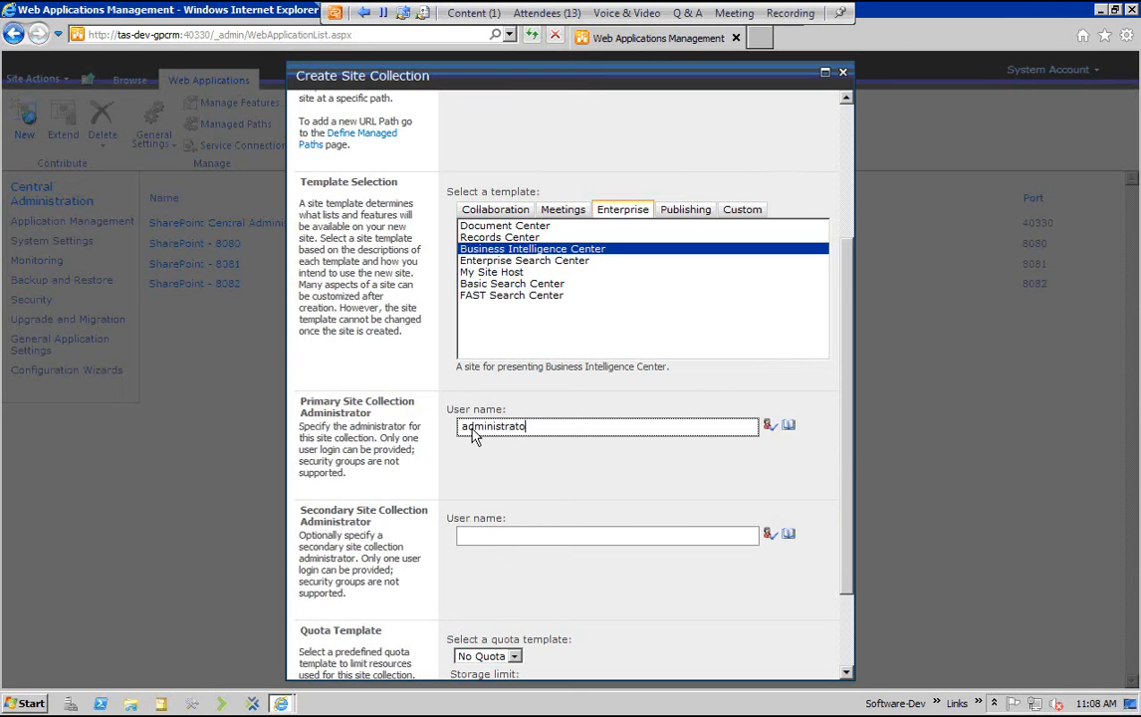
text(r)
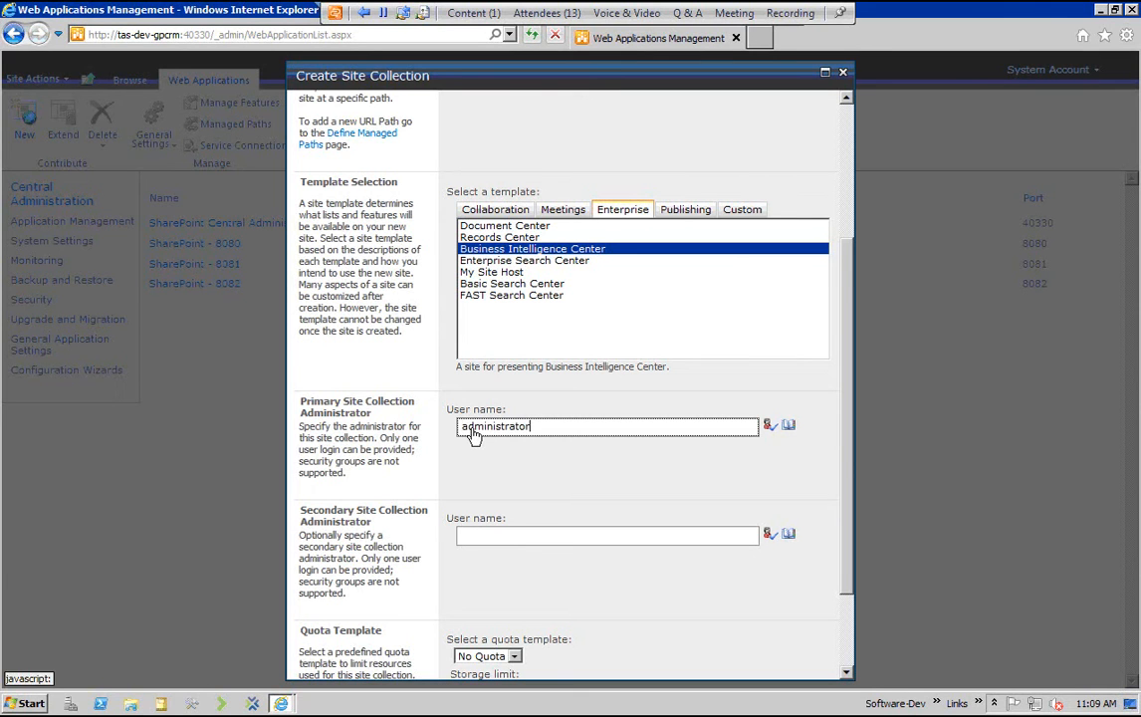
key(Tab)
key(Return)
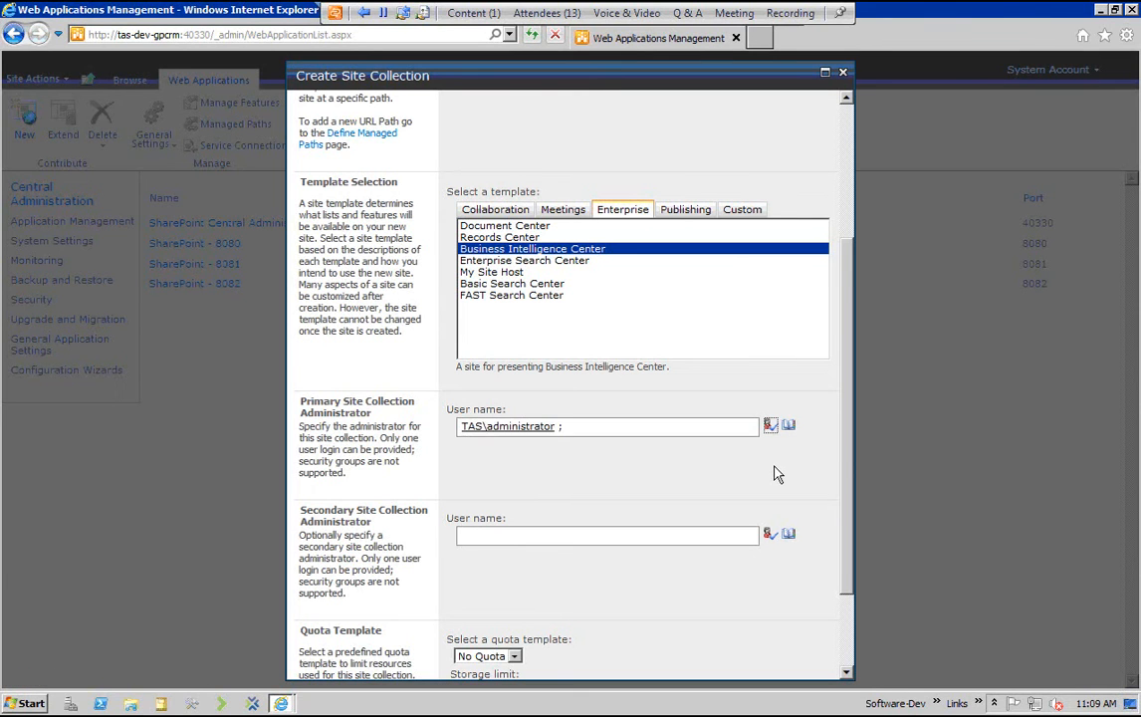
scroll(777, 475, down, 3)
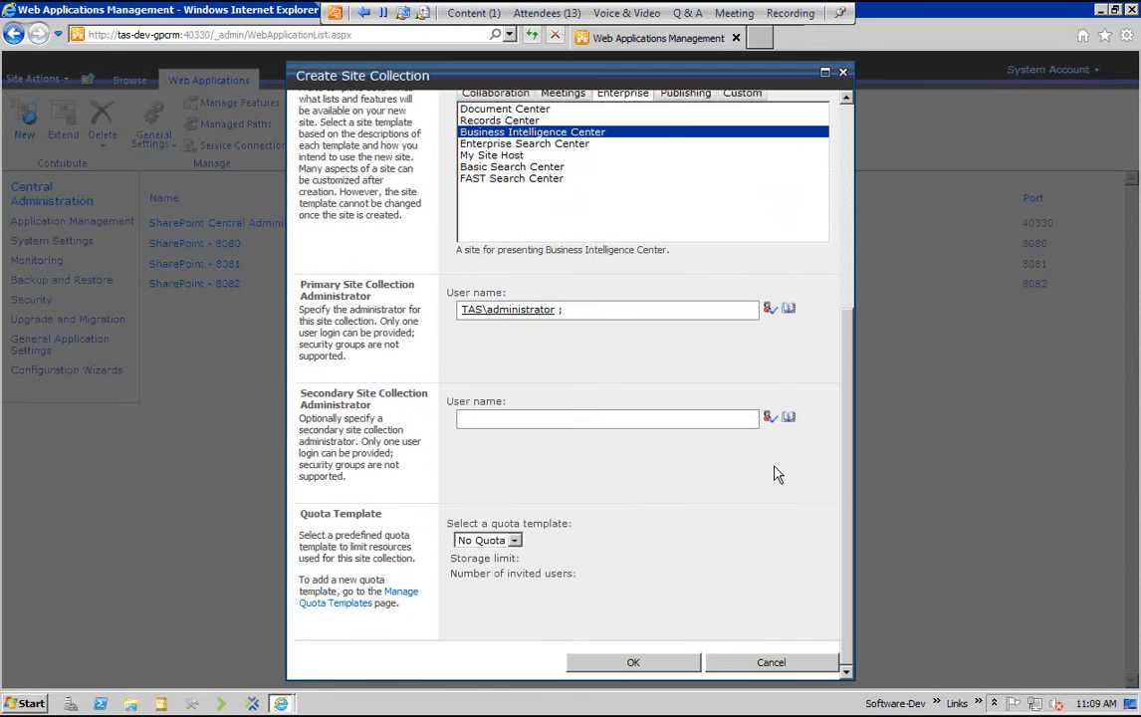
click(646, 663)
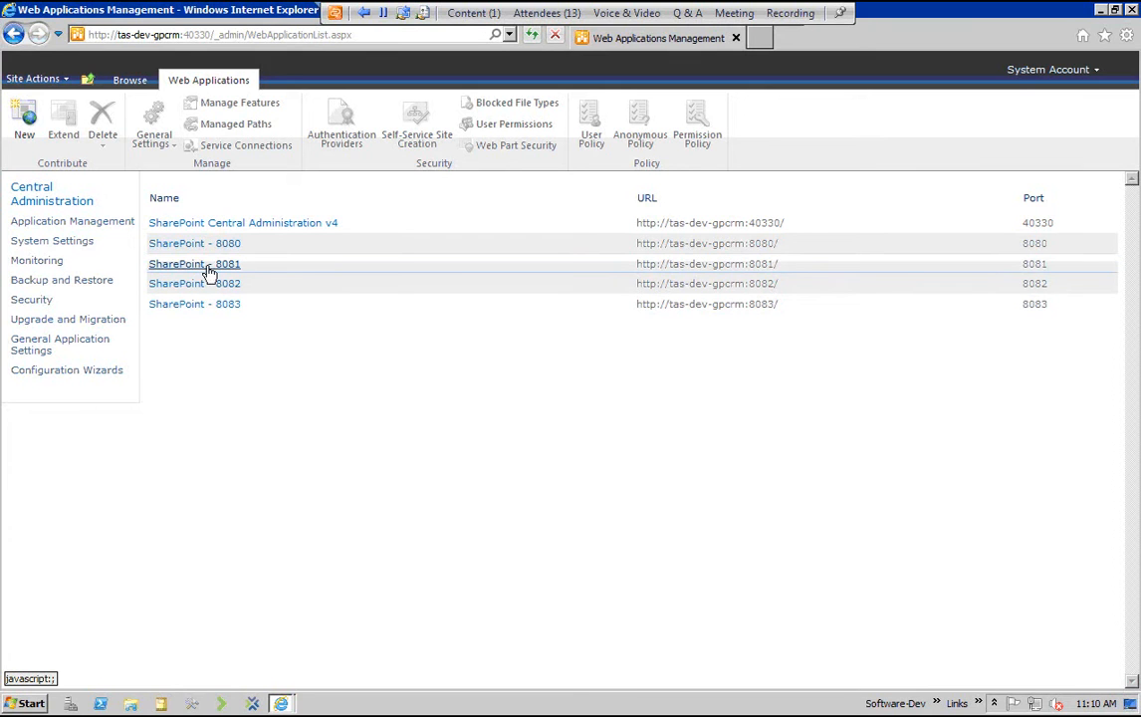
Open the farm's service applications list from Application Management to view the PerformancePoint and Secure Store applications
click(55, 223)
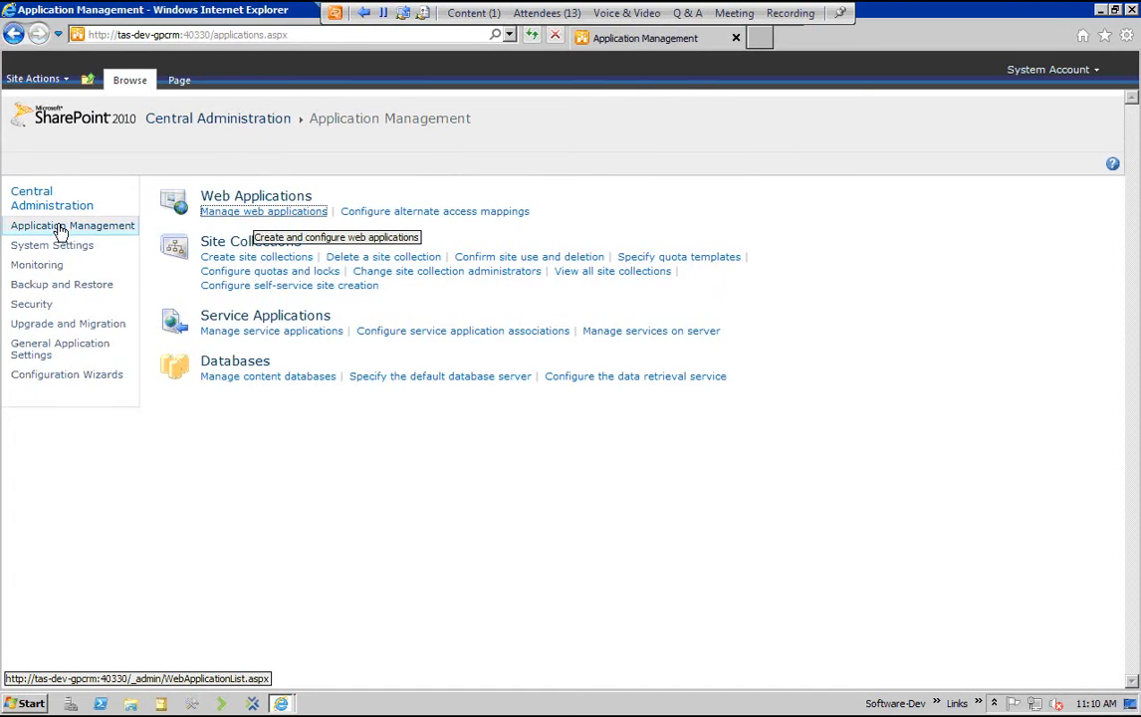
click(59, 226)
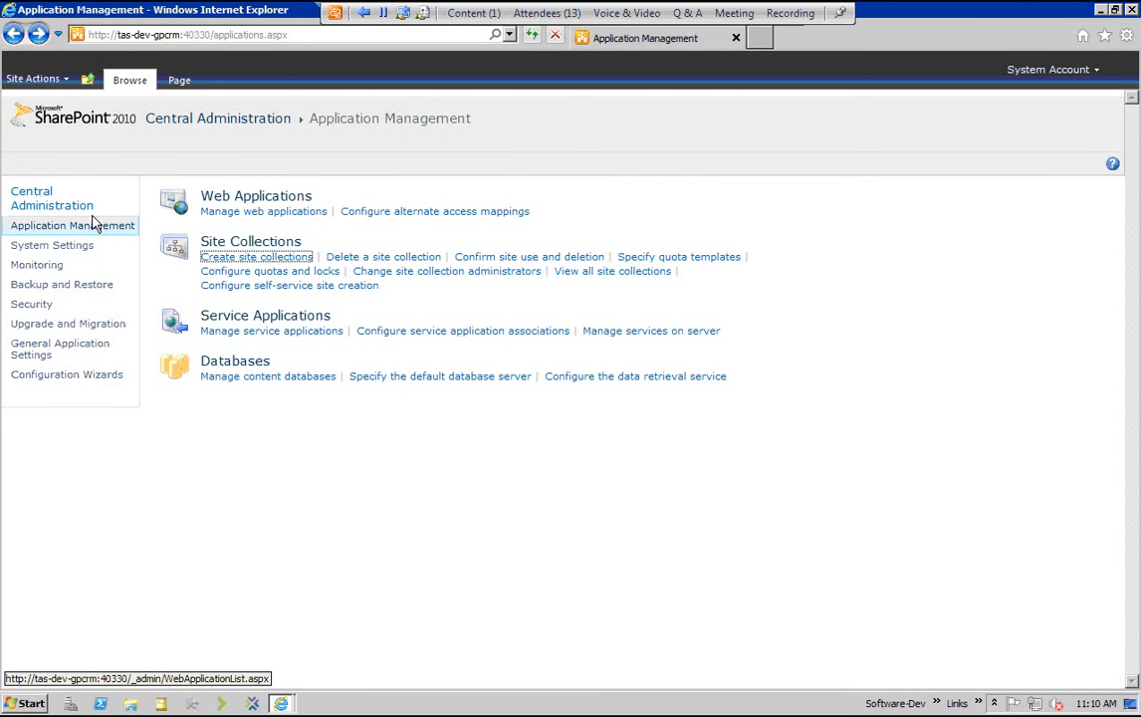
click(250, 332)
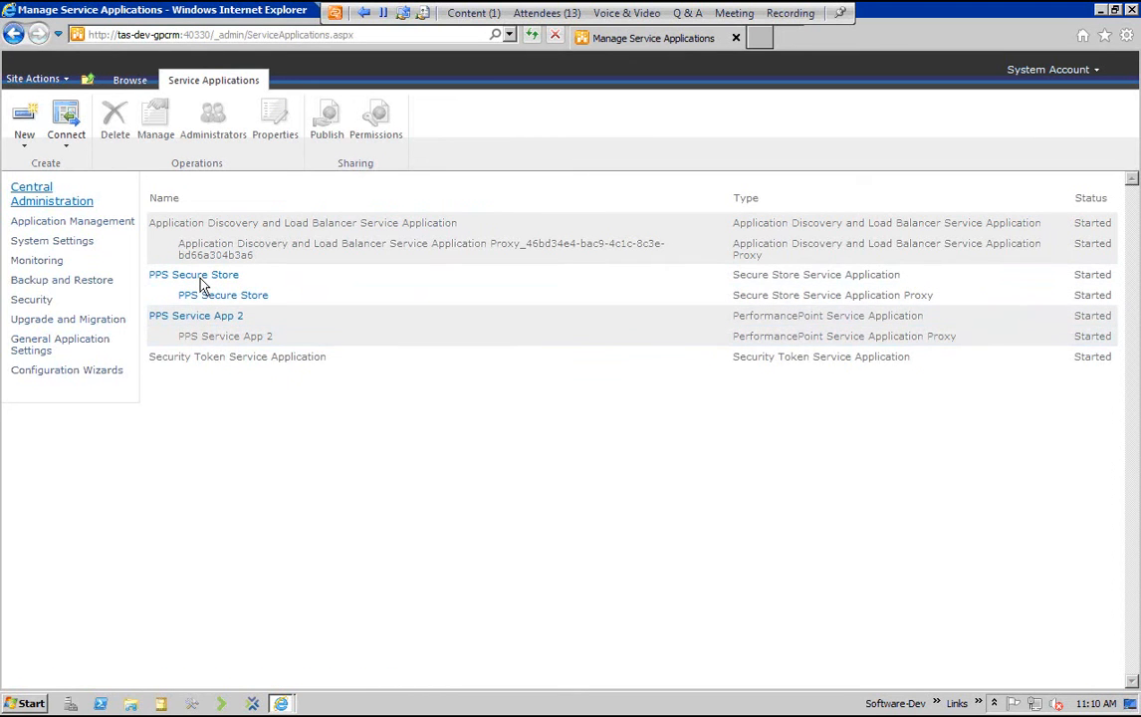
View the settings form for a new PerformancePoint service application and close it without creating one
click(24, 124)
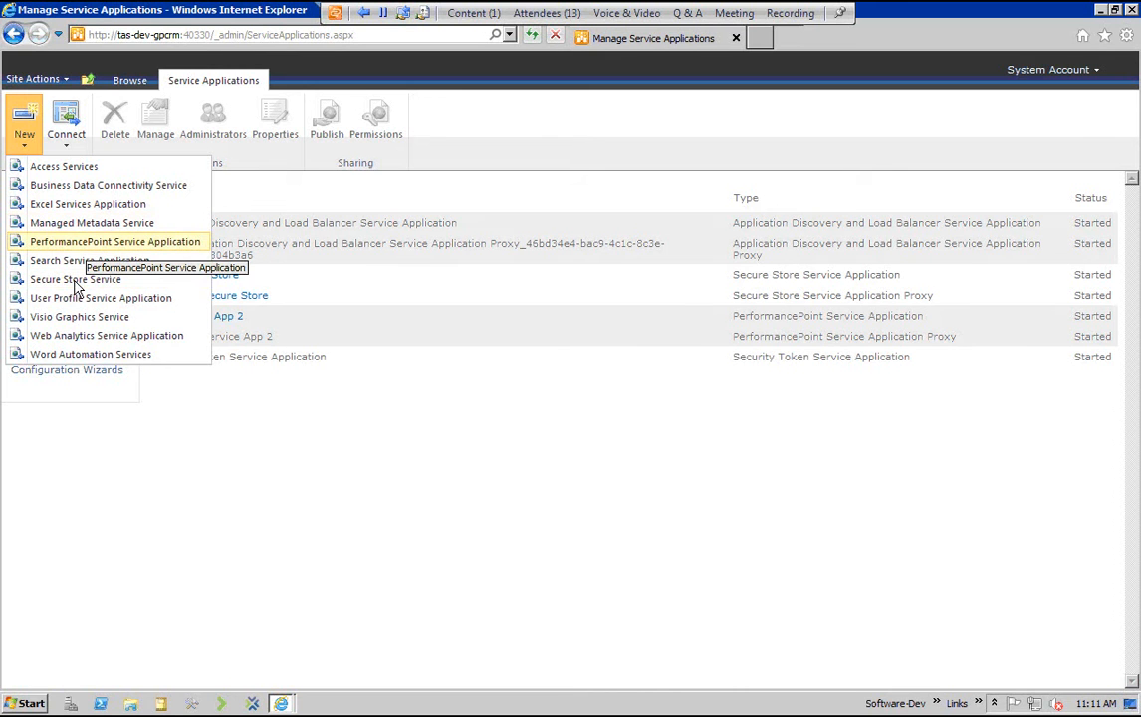
key(Return)
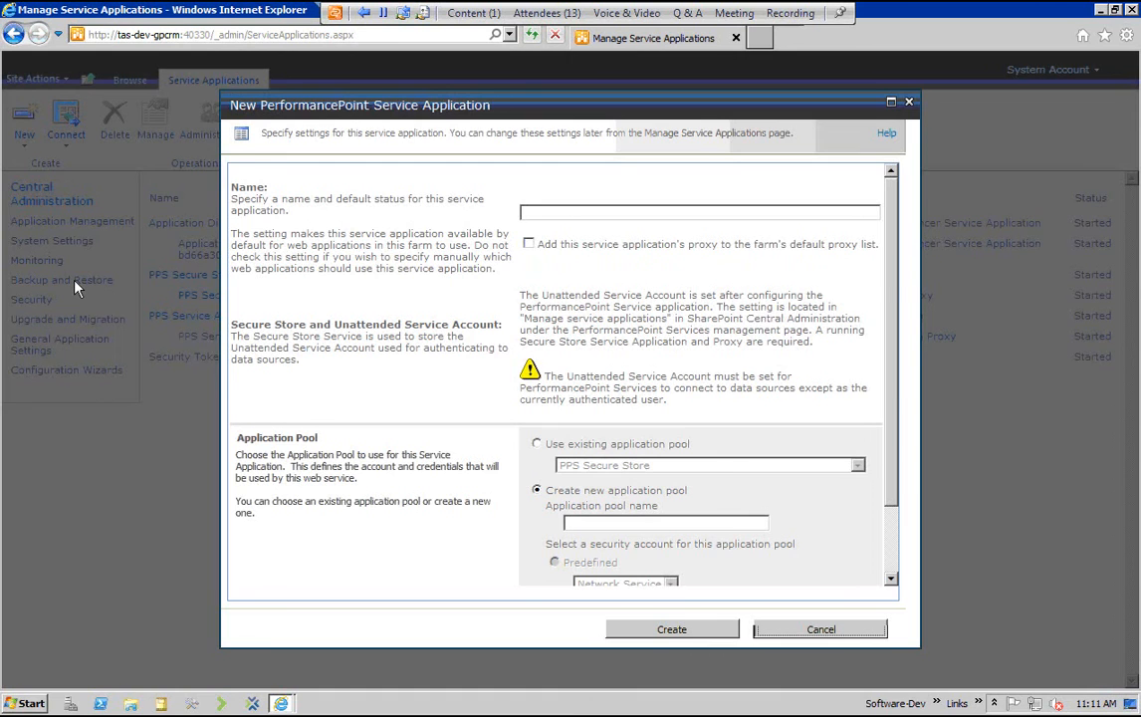
key(Escape)
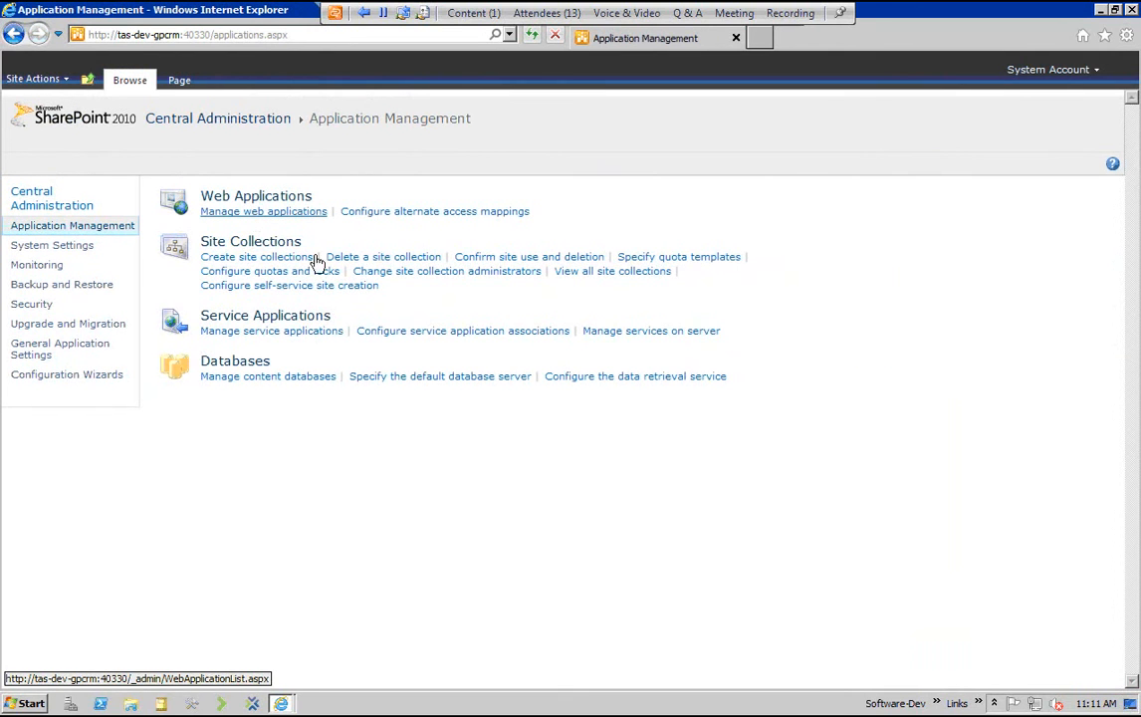
Copy the port 8083 web application's URL from the web applications list and open that site in a new browser tab
click(263, 211)
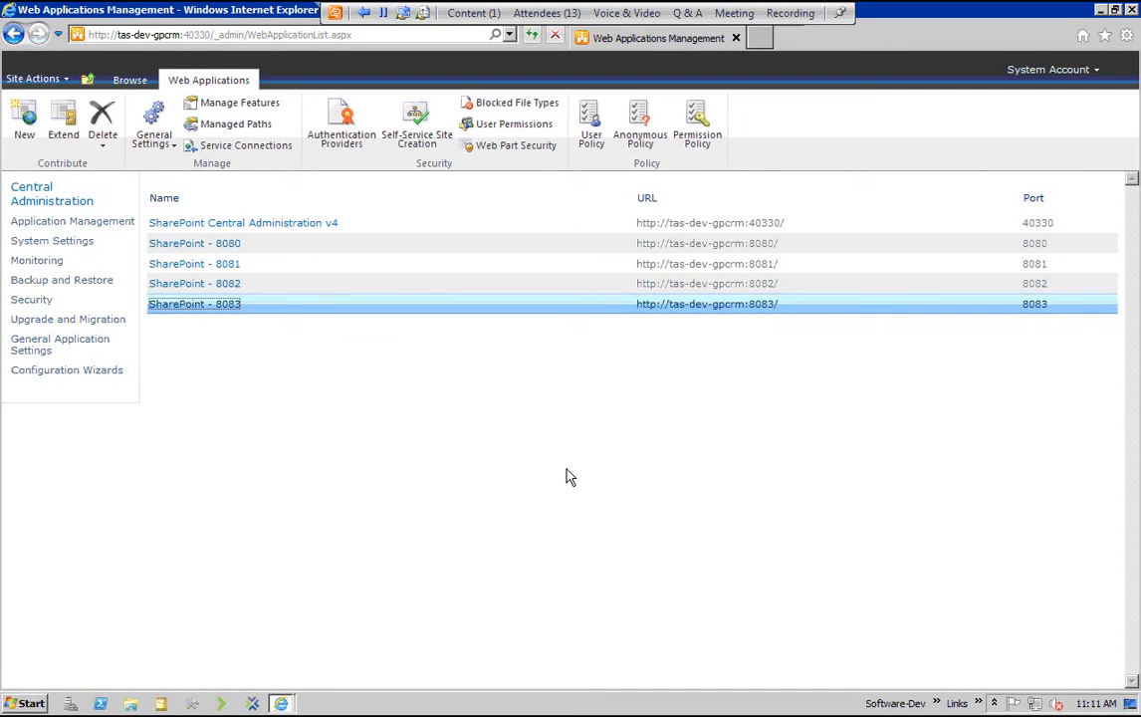
drag(782, 304, 637, 304)
key(ctrl+c)
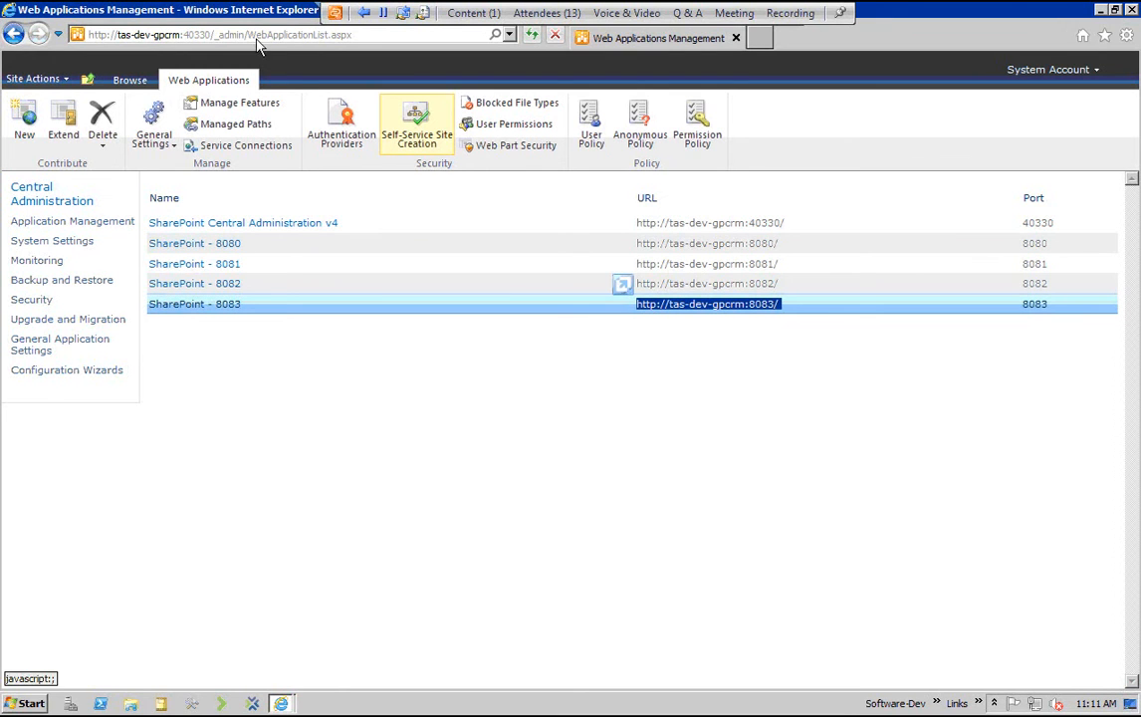
click(759, 38)
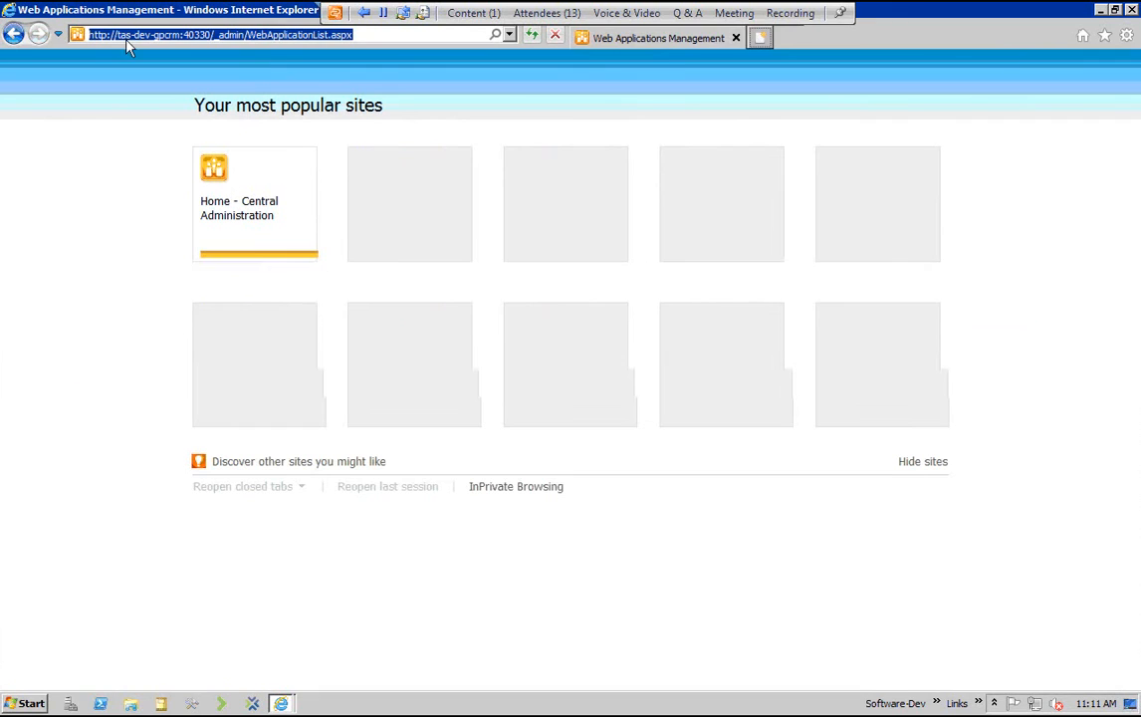
key(ctrl+v)
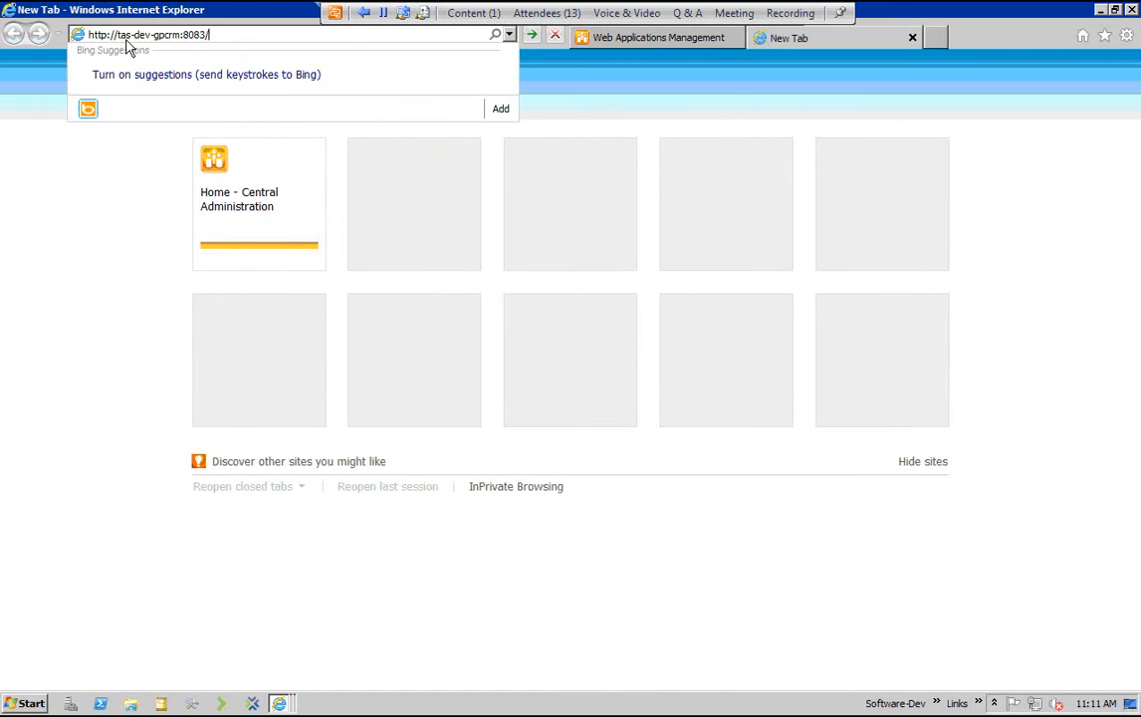
key(Return)
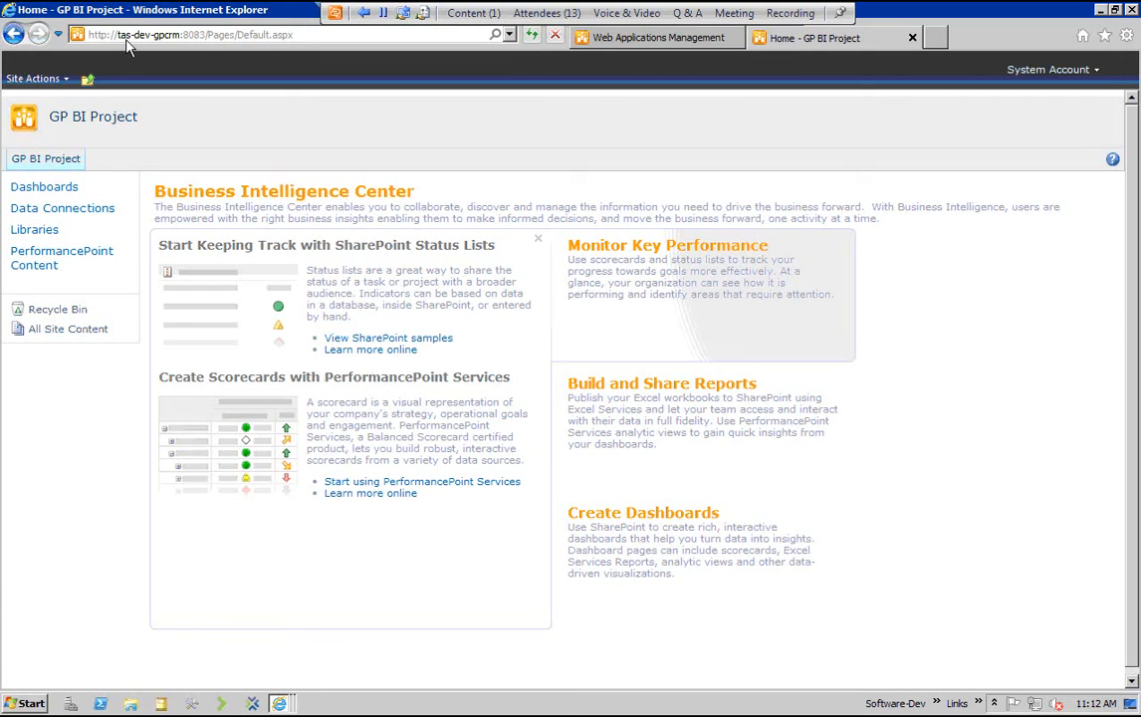
Launch Dashboard Designer from the PerformancePoint Services start page linked in the site's Create Dashboards section
mouse_move(608, 546)
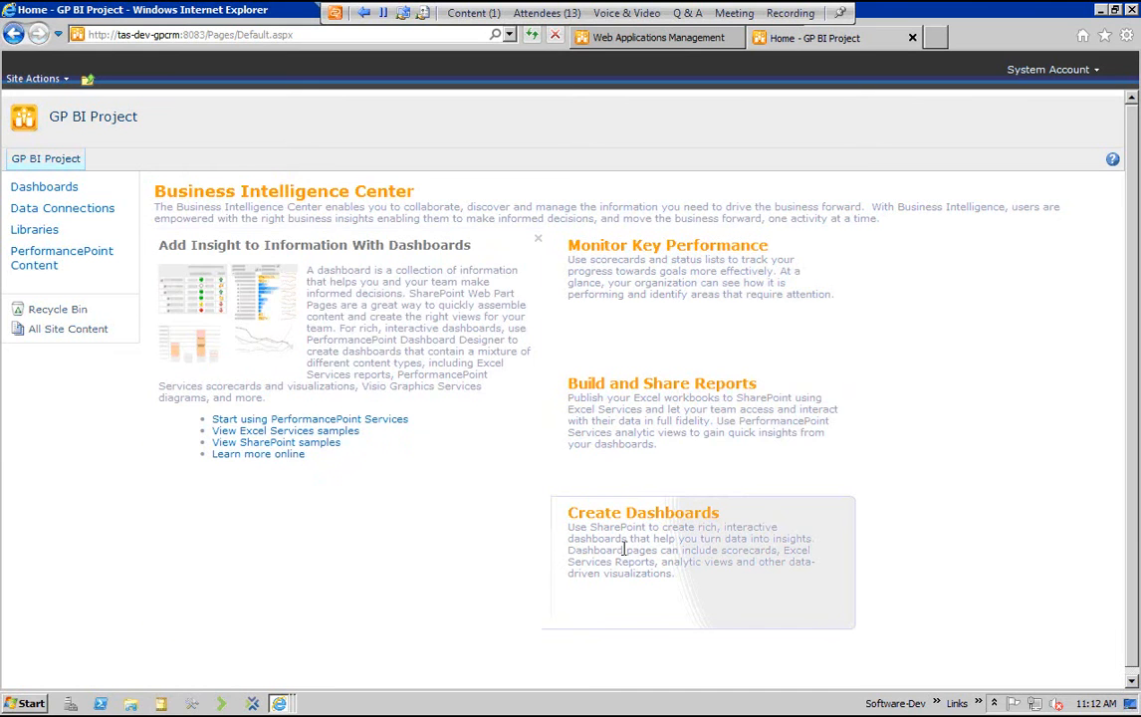
mouse_move(628, 408)
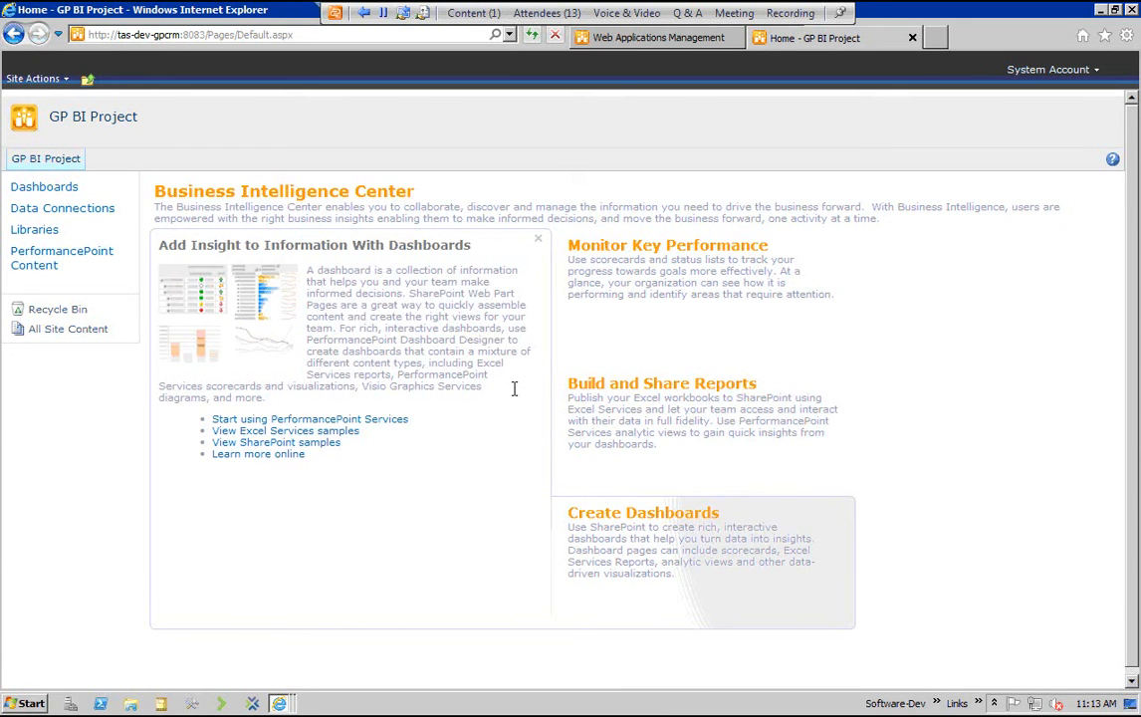
click(358, 420)
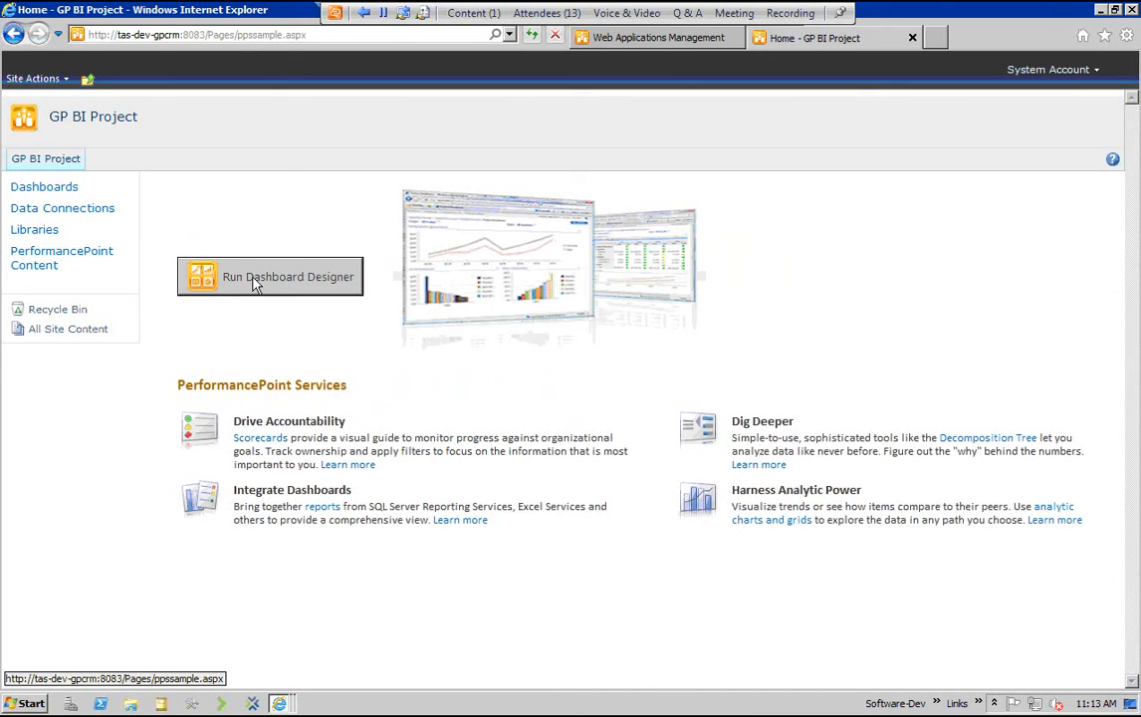
click(13, 33)
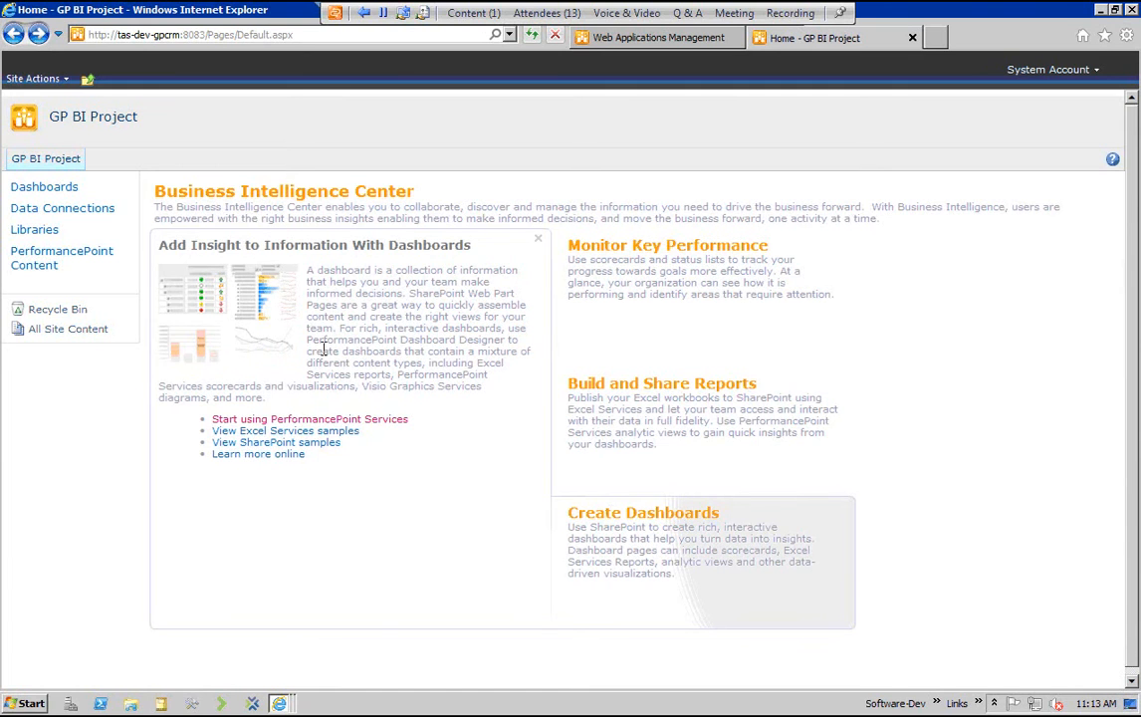
click(278, 422)
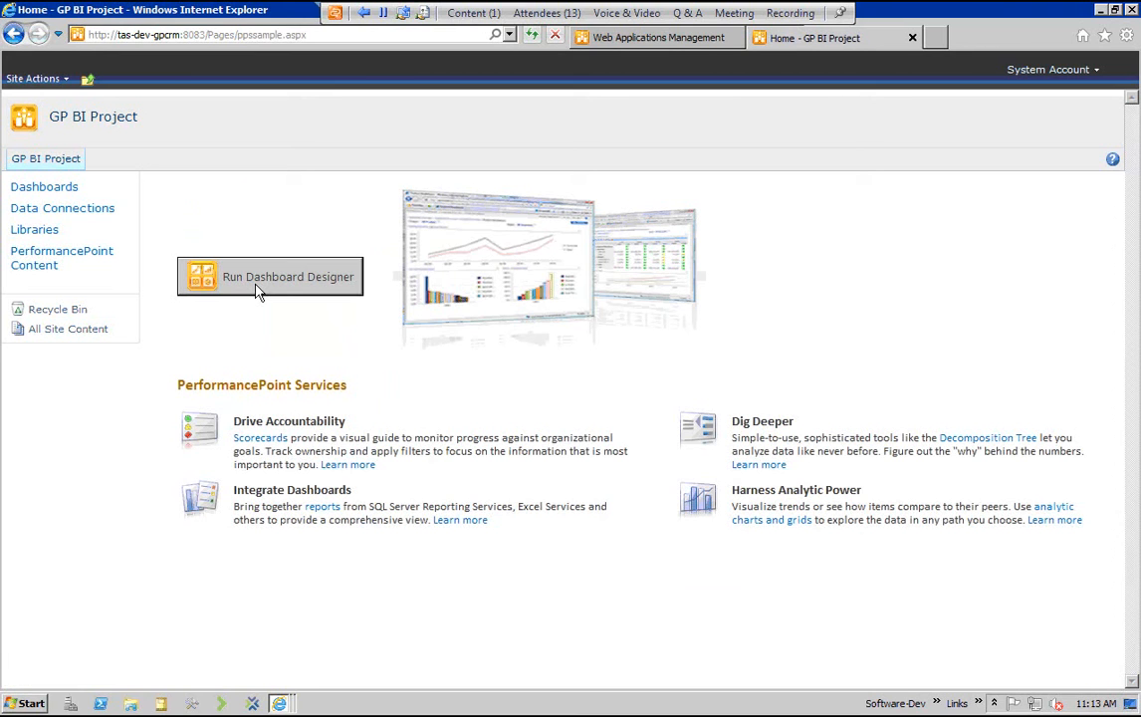
click(257, 289)
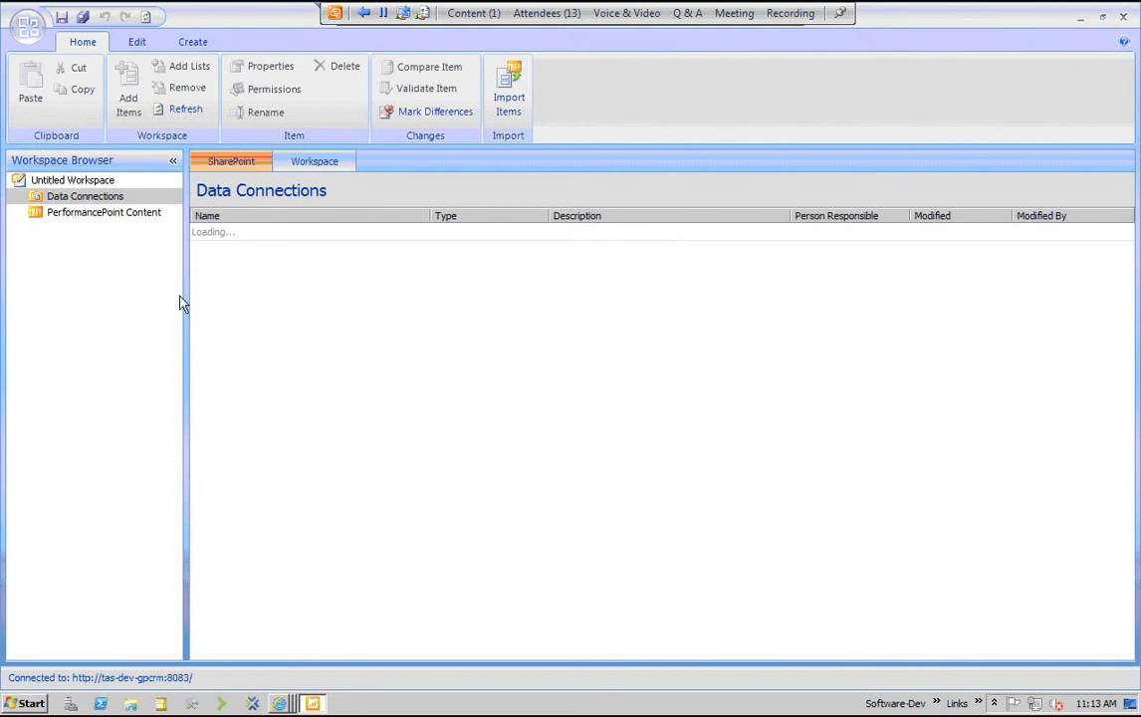
Import the items from GP BI.ddwx into the SharePoint site and add them to the workspace
click(84, 198)
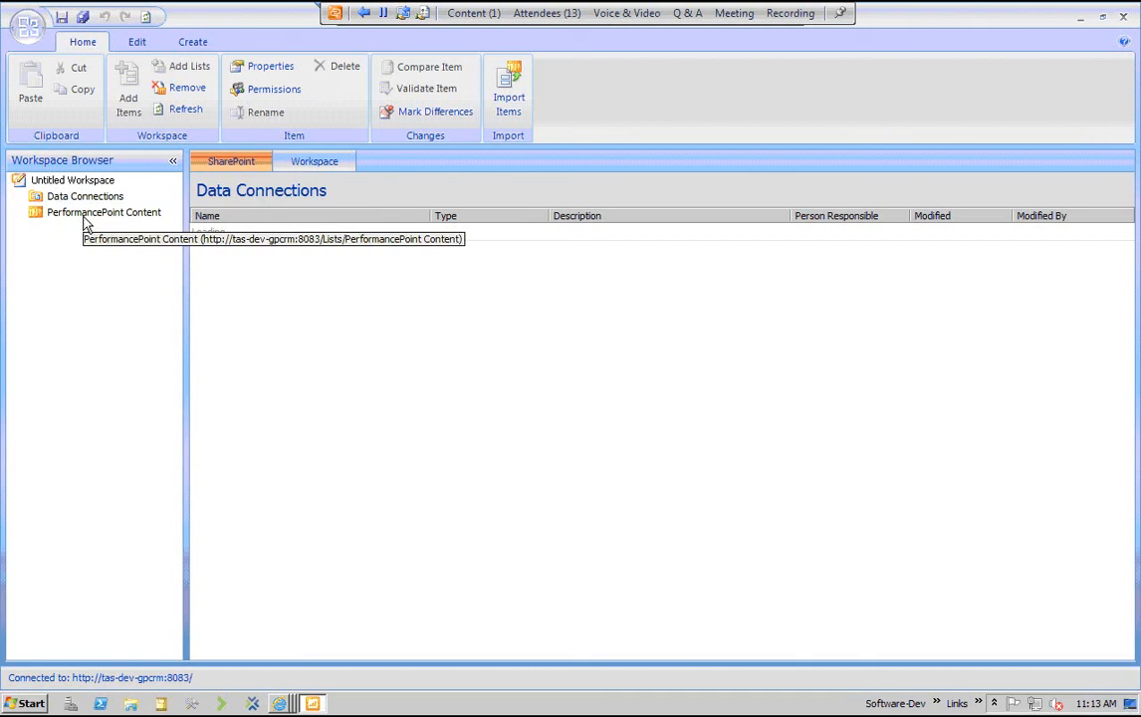
click(88, 213)
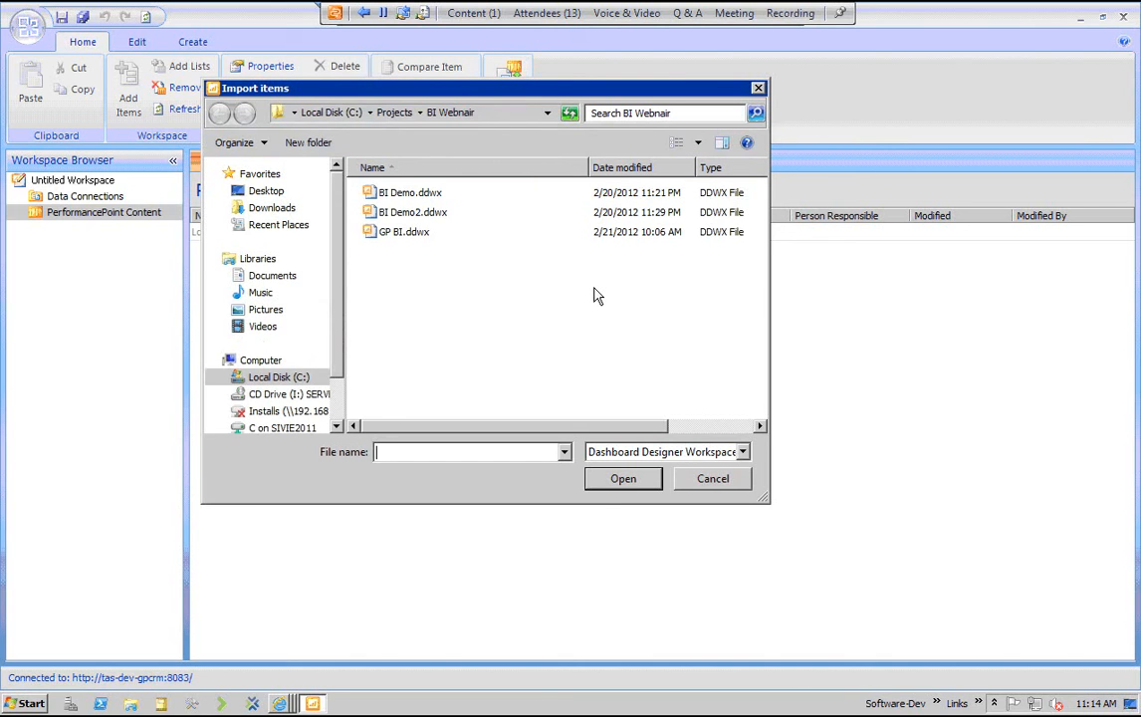
click(405, 232)
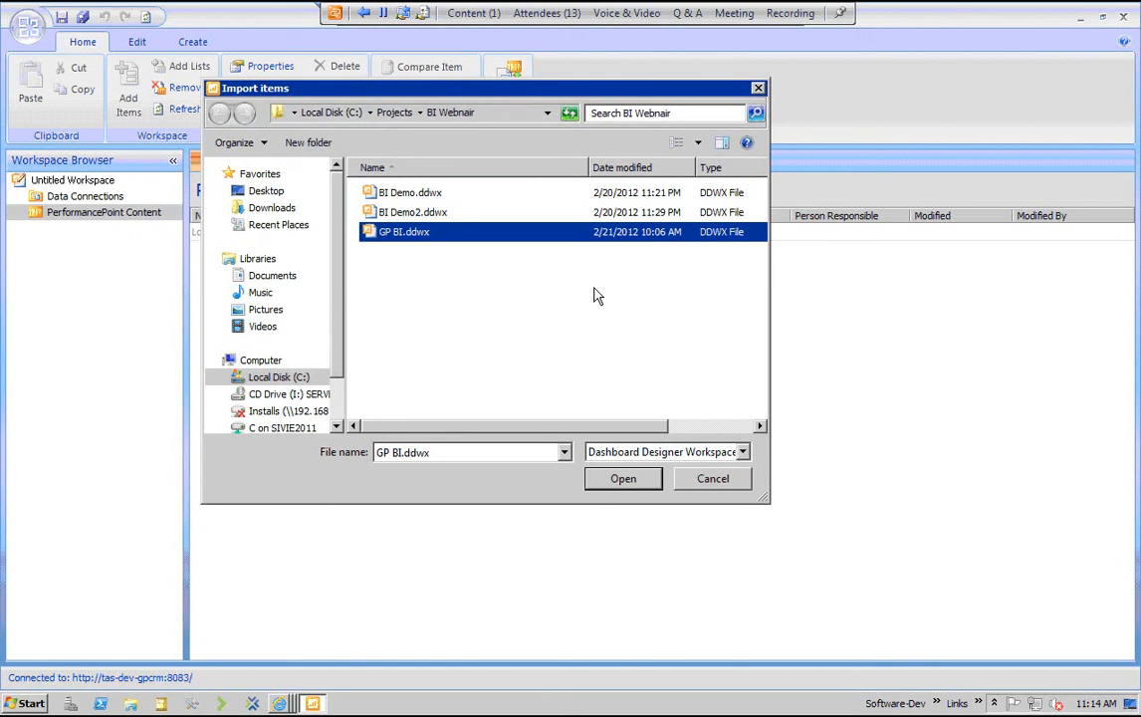
click(618, 479)
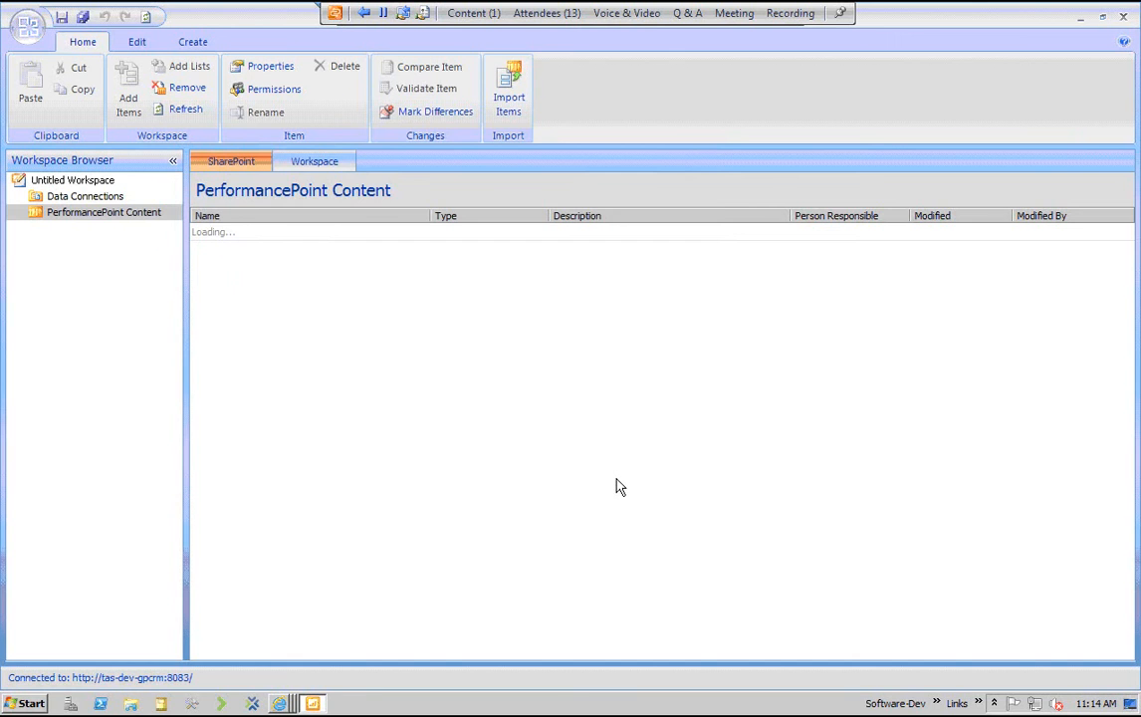
click(409, 455)
click(410, 478)
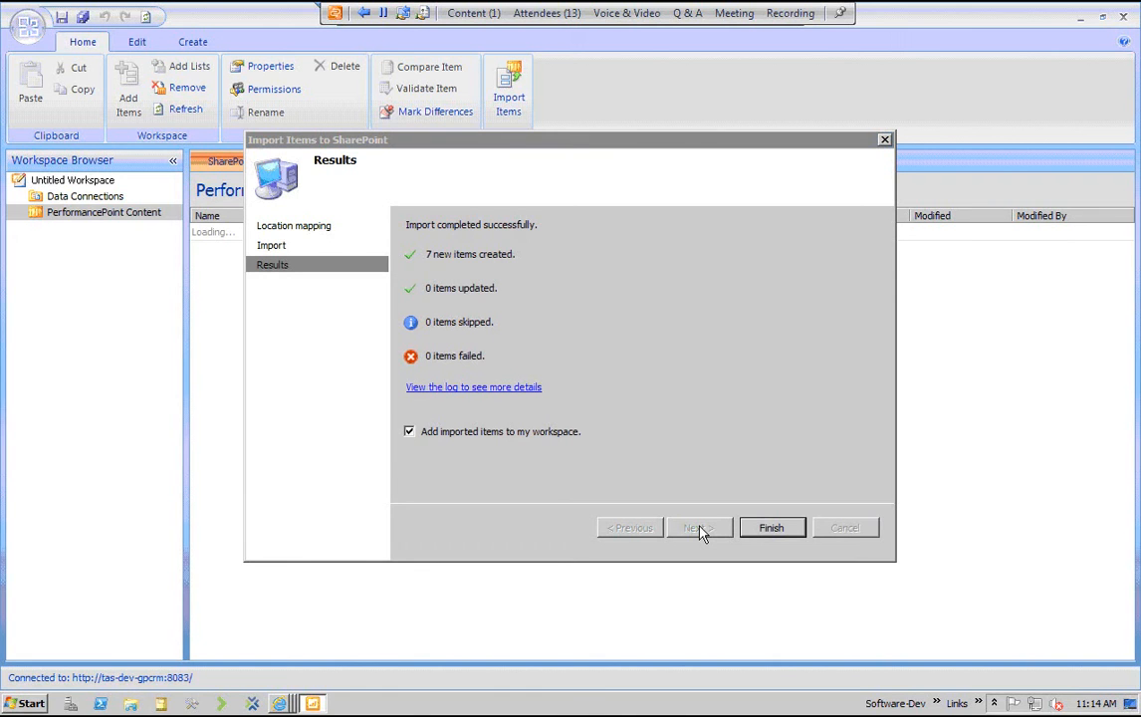
click(772, 529)
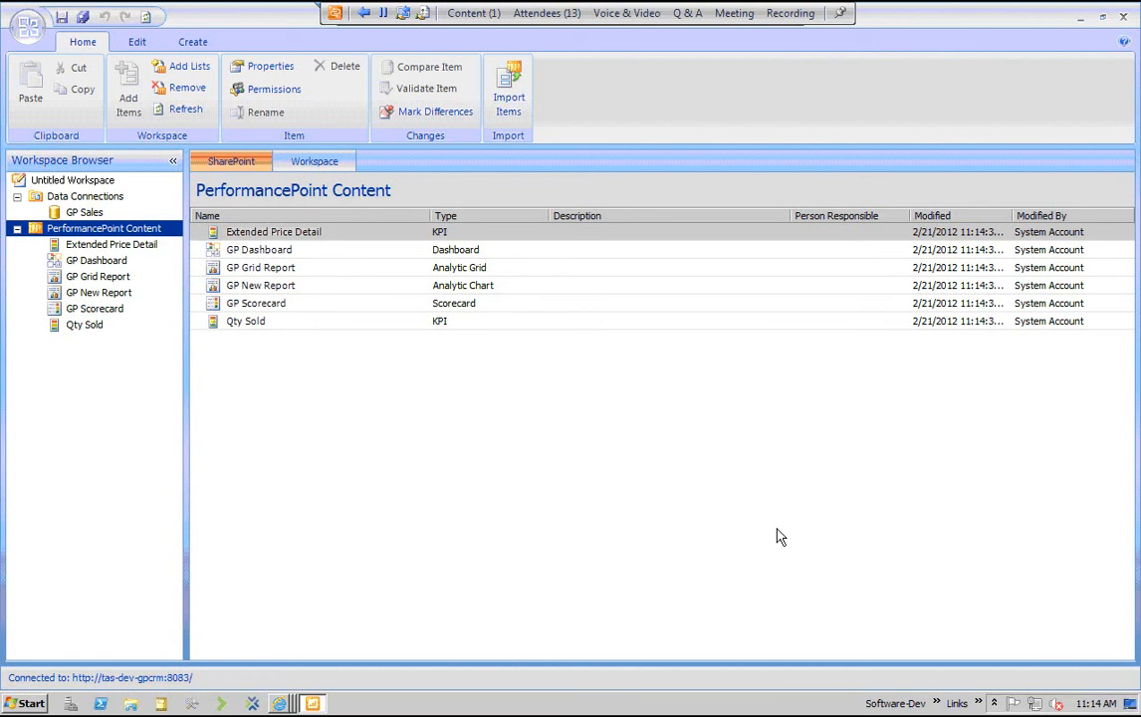
Examine the imported GP Sales data source under Data Connections
click(88, 197)
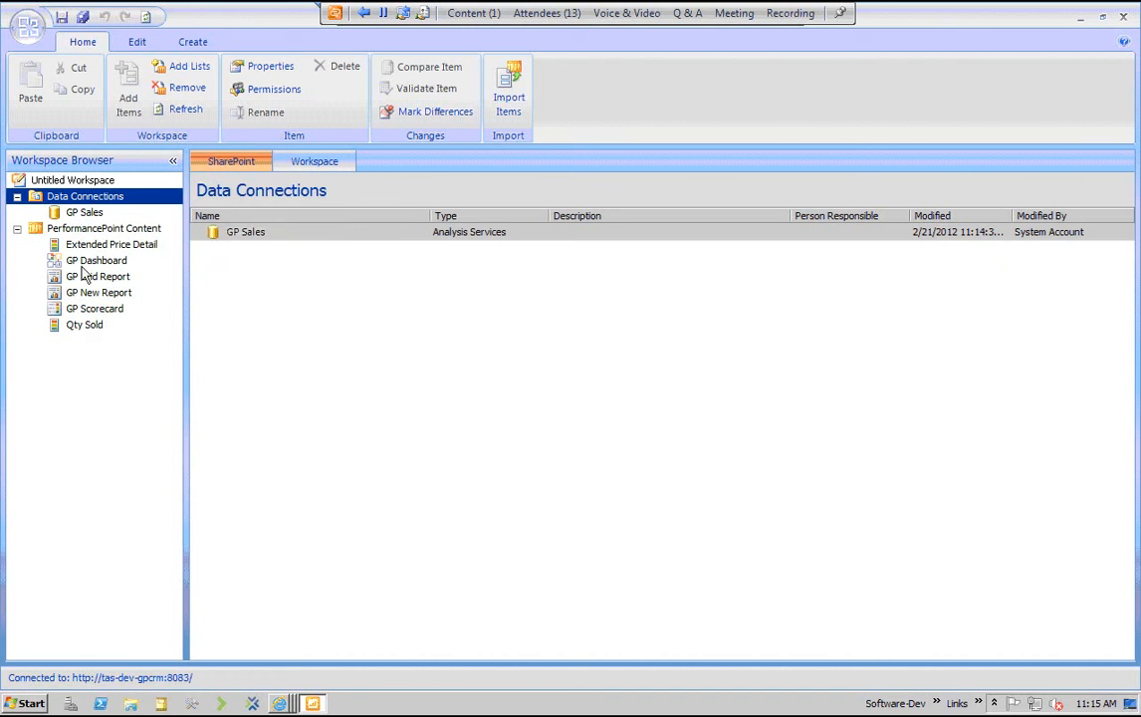
click(419, 437)
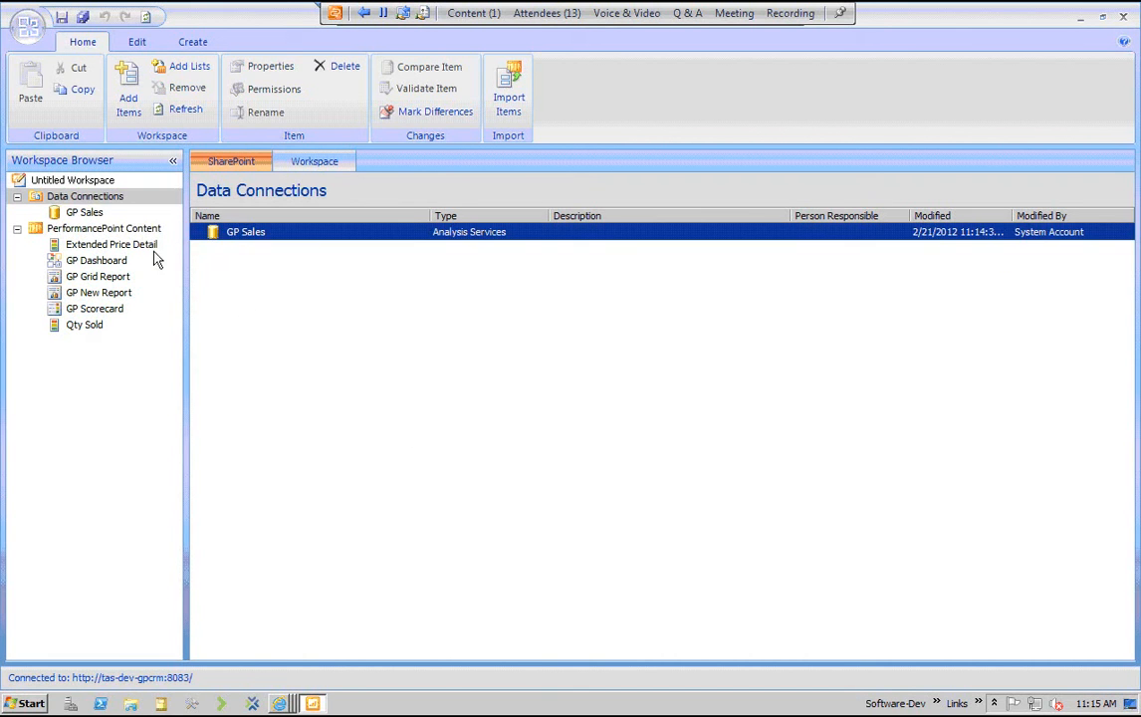
click(90, 213)
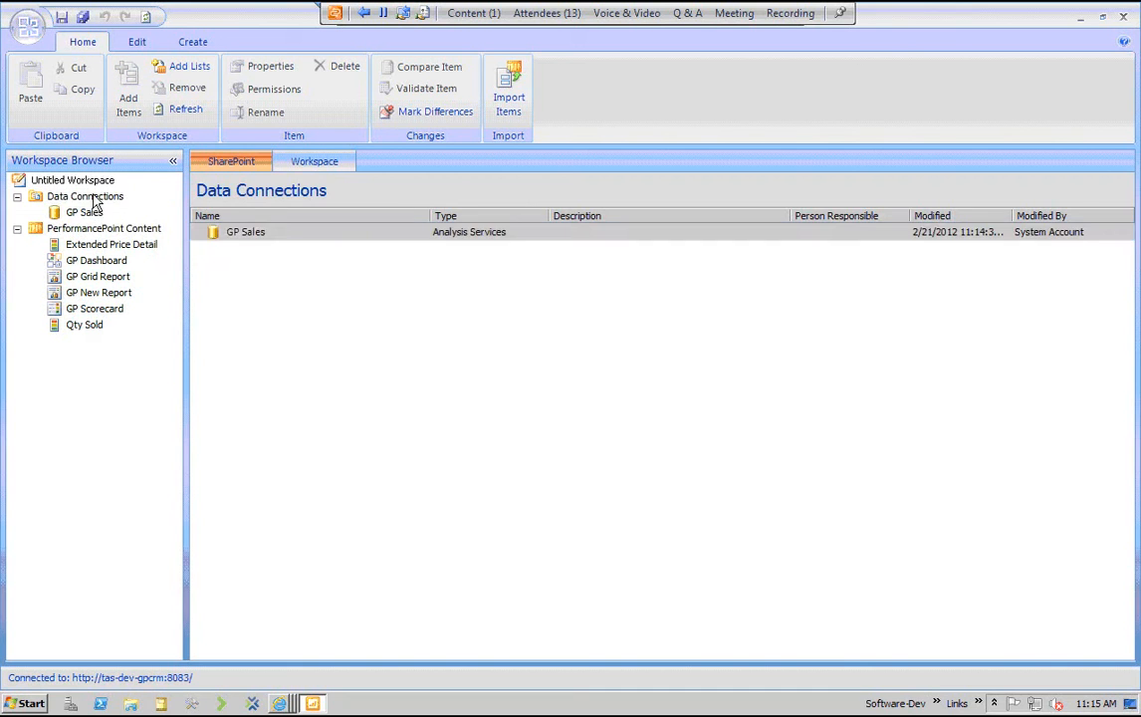
Create a data source from the Analysis Services template under Data Connections and name it GP Fin
click(96, 198)
right_click(96, 198)
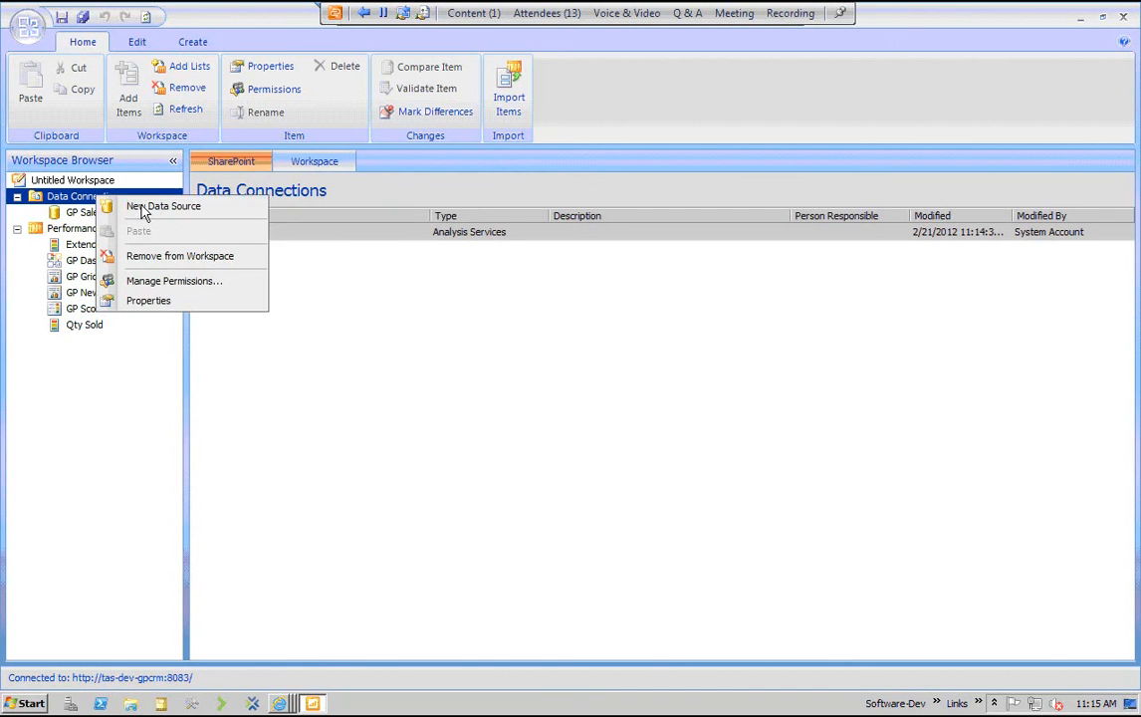
click(149, 207)
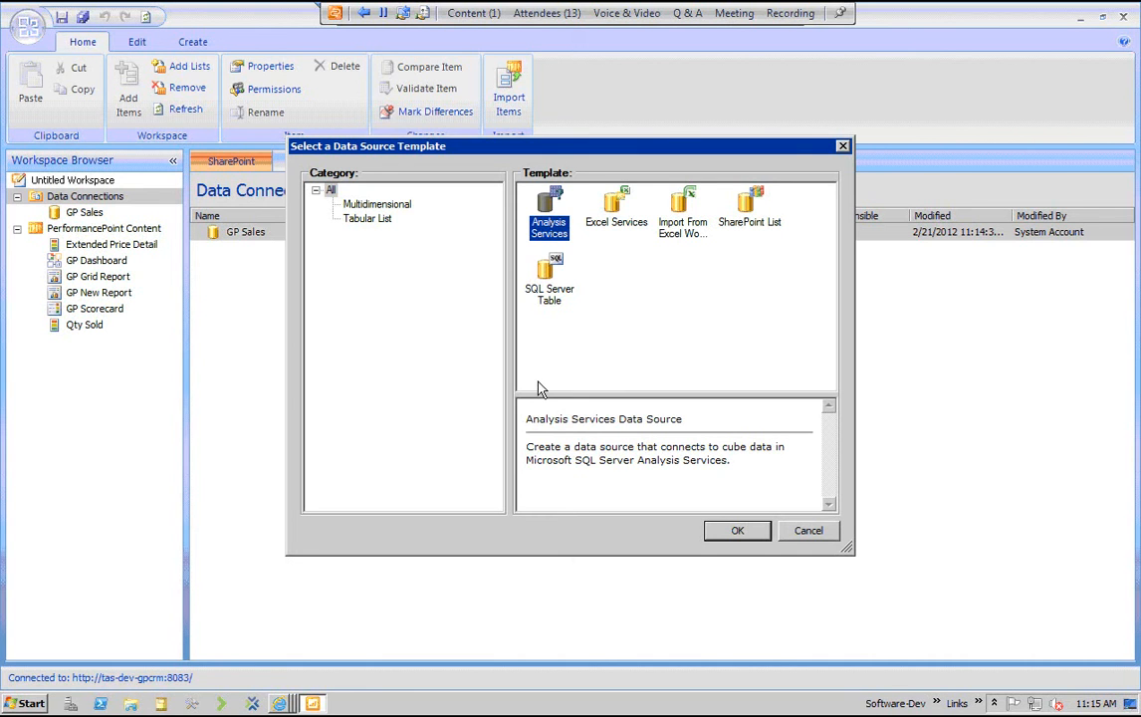
key(Right)
key(Right)
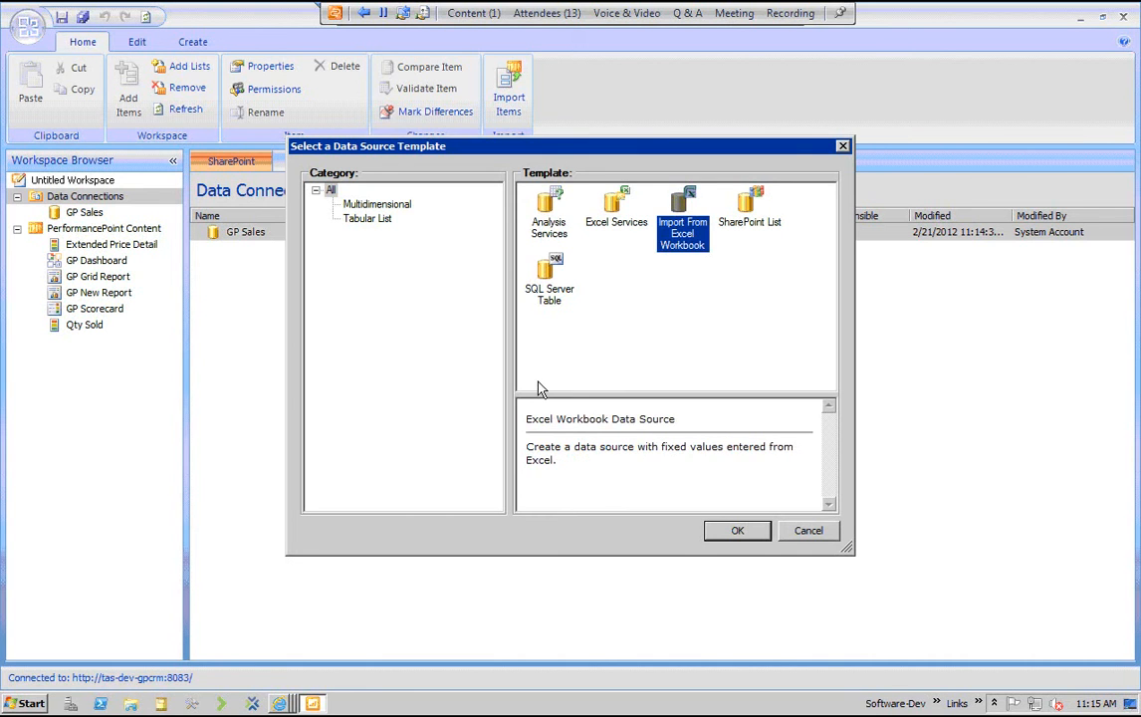
key(Down)
key(Up)
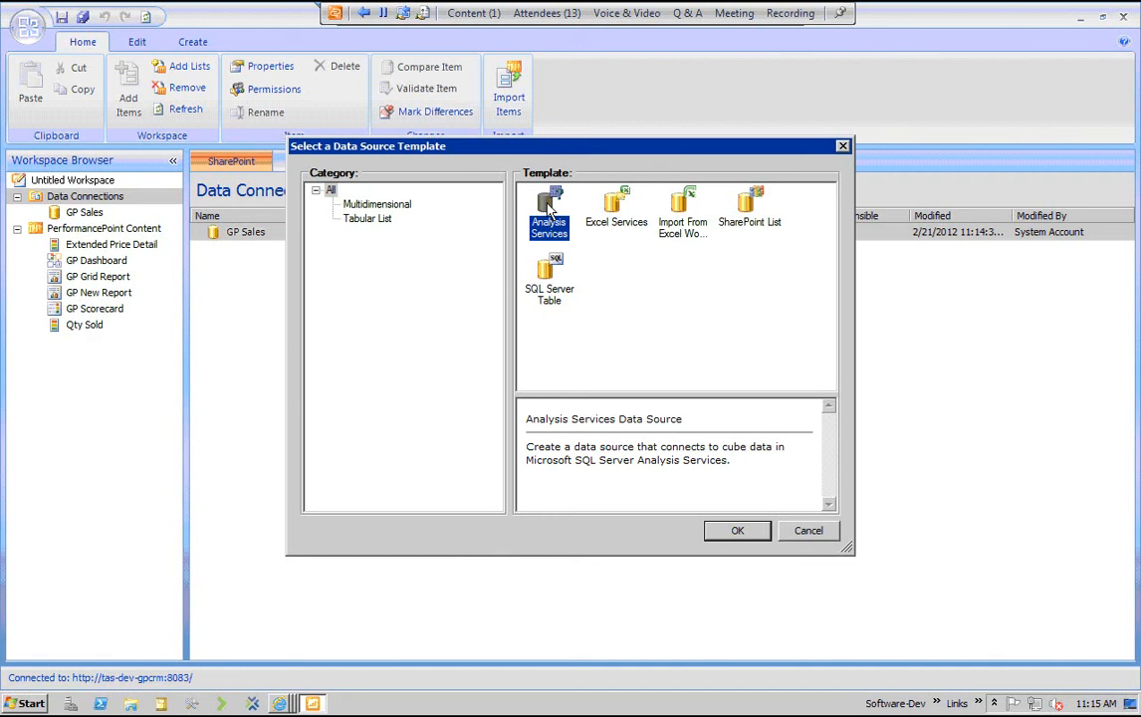
click(757, 540)
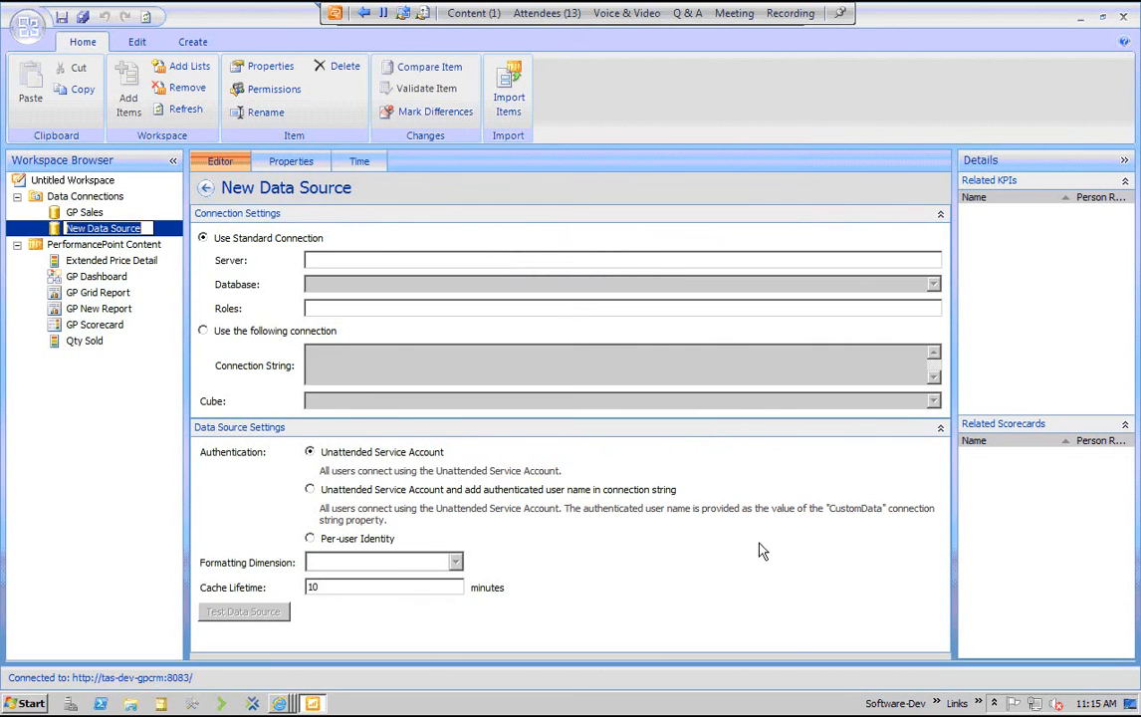
text(GP Fin)
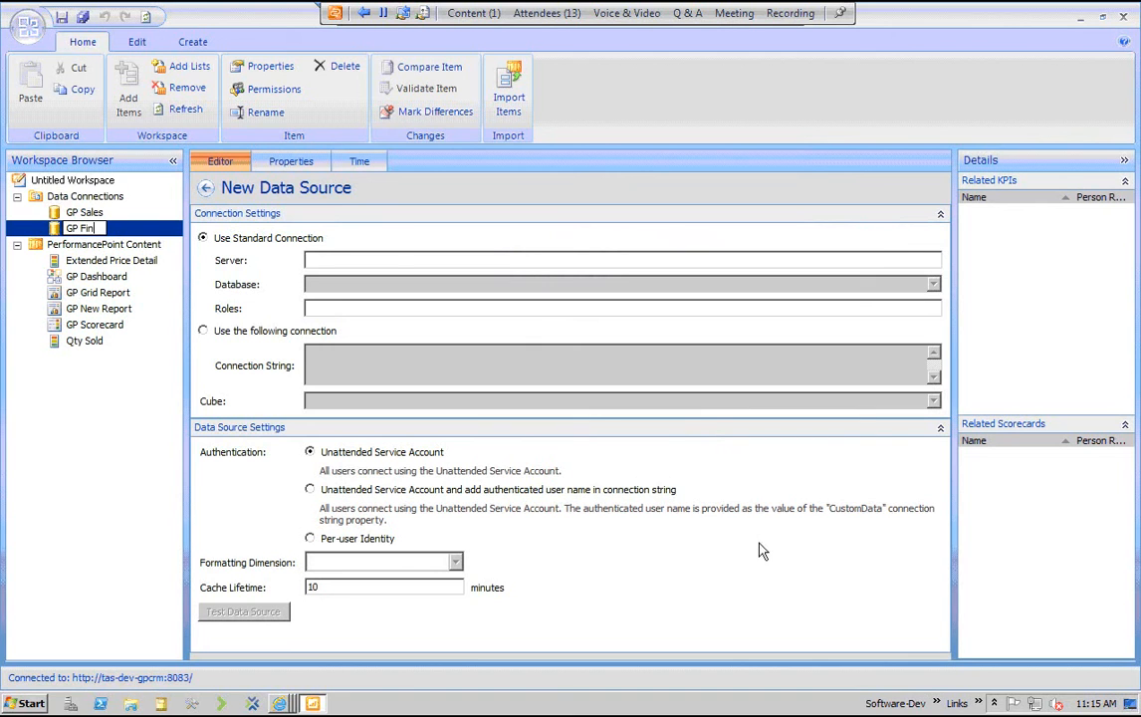
Set the GP Fin connection's server to TAS-DEV-GPCRM and its database to GPCubes
click(320, 256)
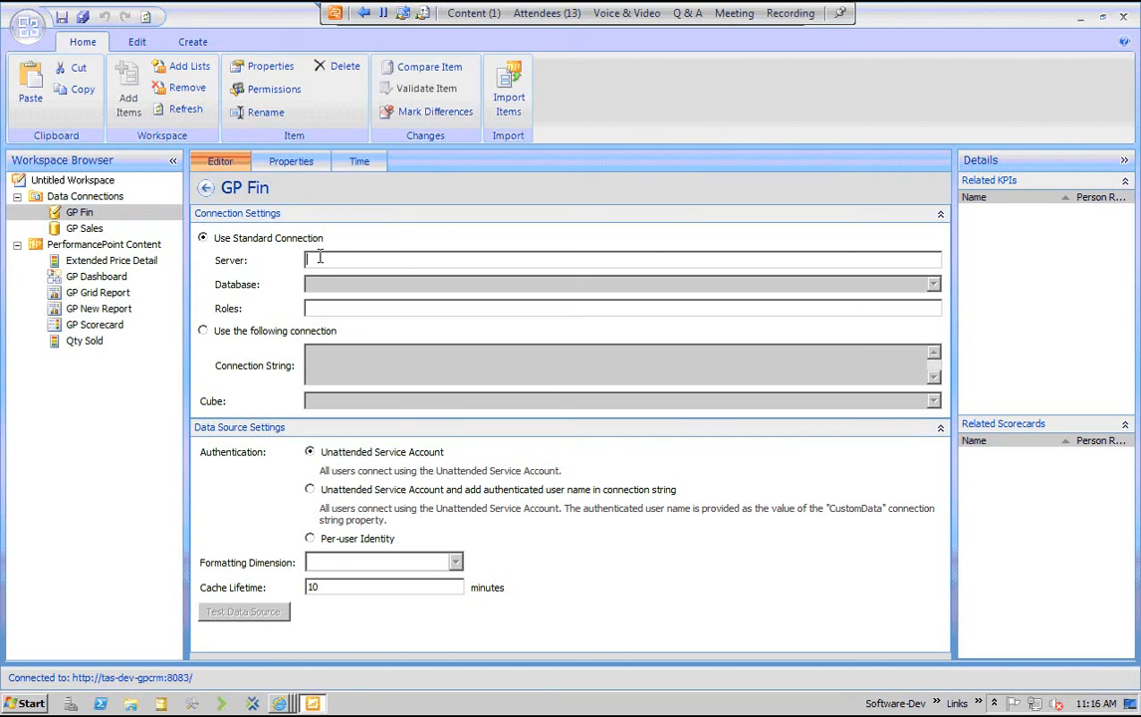
text(TAS-)
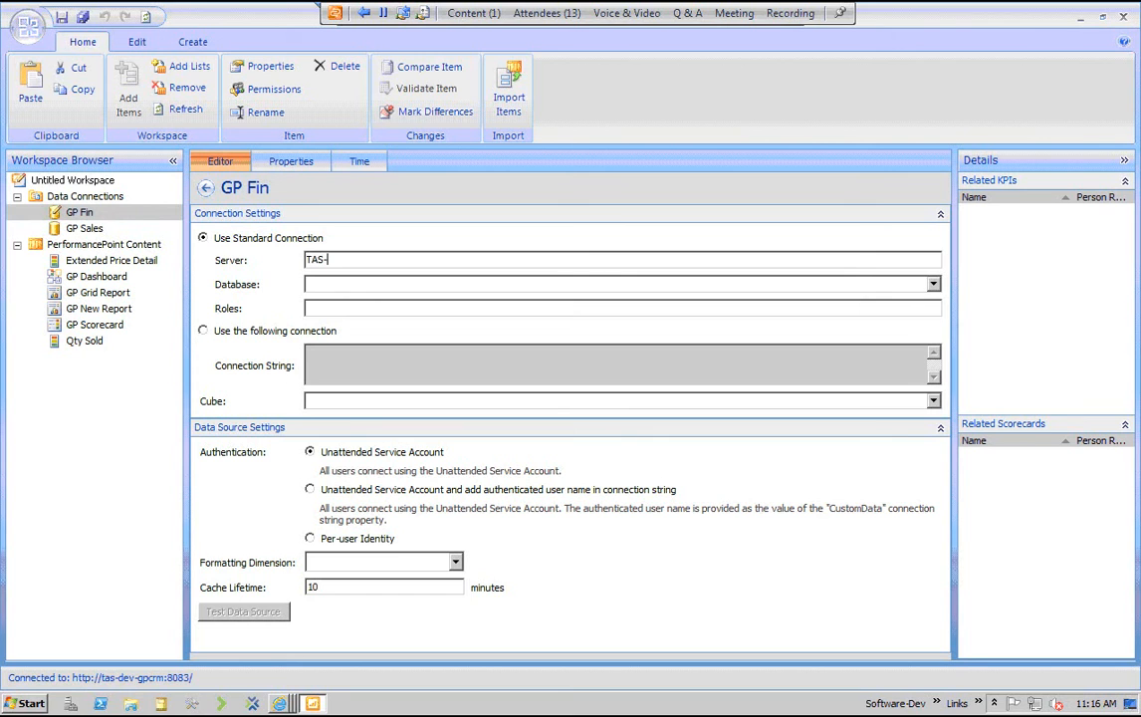
text(DEV-GPCRM)
key(Tab)
click(934, 284)
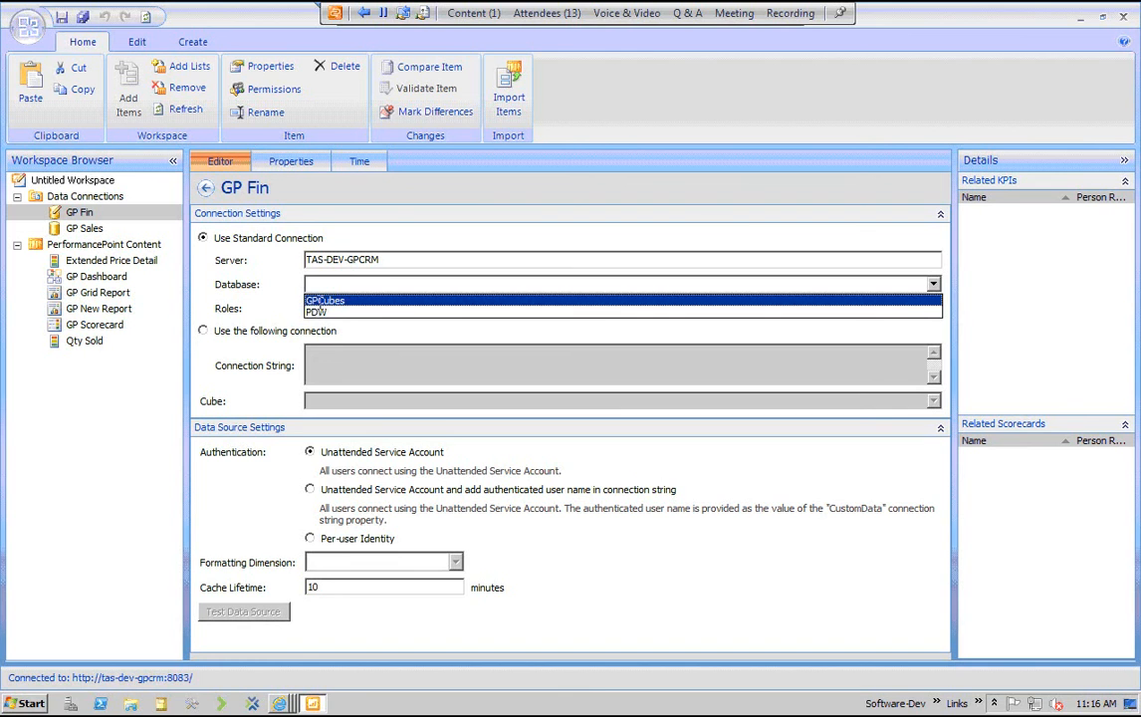
click(321, 299)
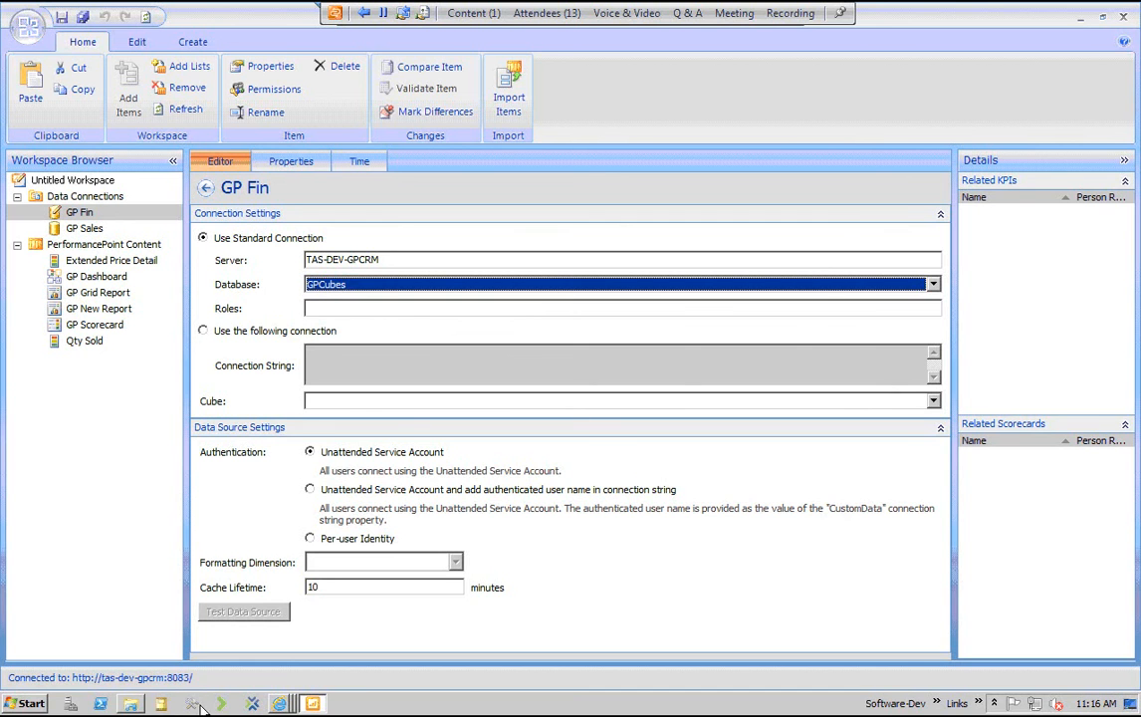
Switch to SQL Server Management Studio and connect to the local Database Engine and the local Analysis Services server
click(25, 704)
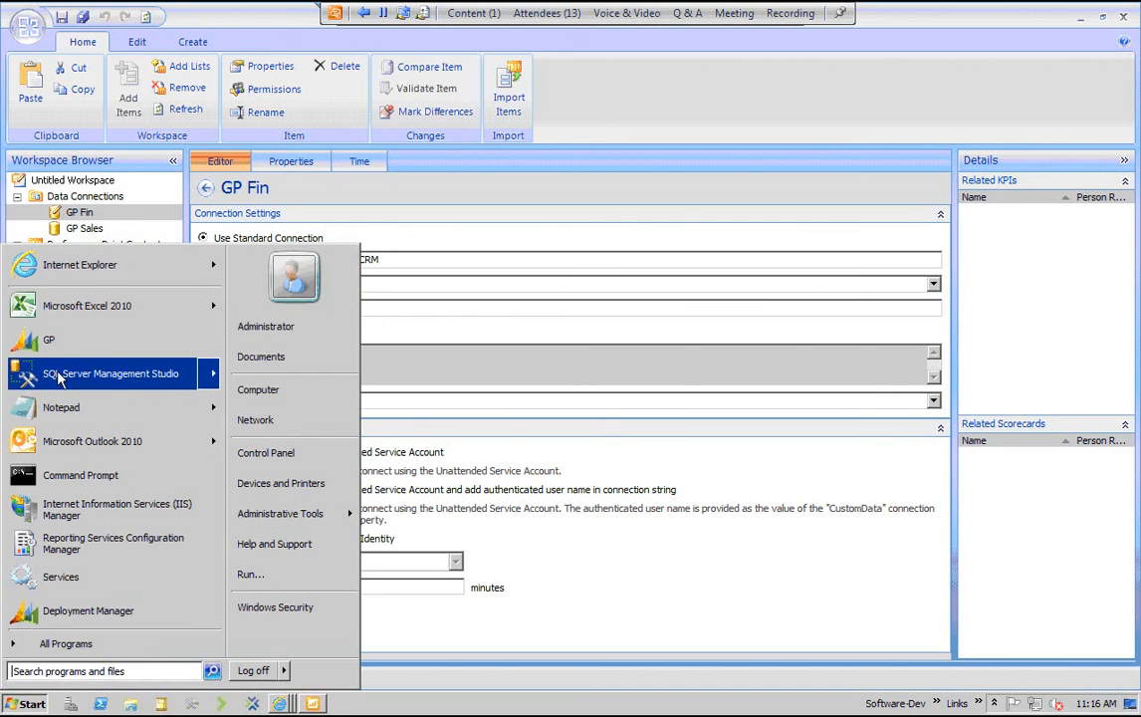
click(48, 373)
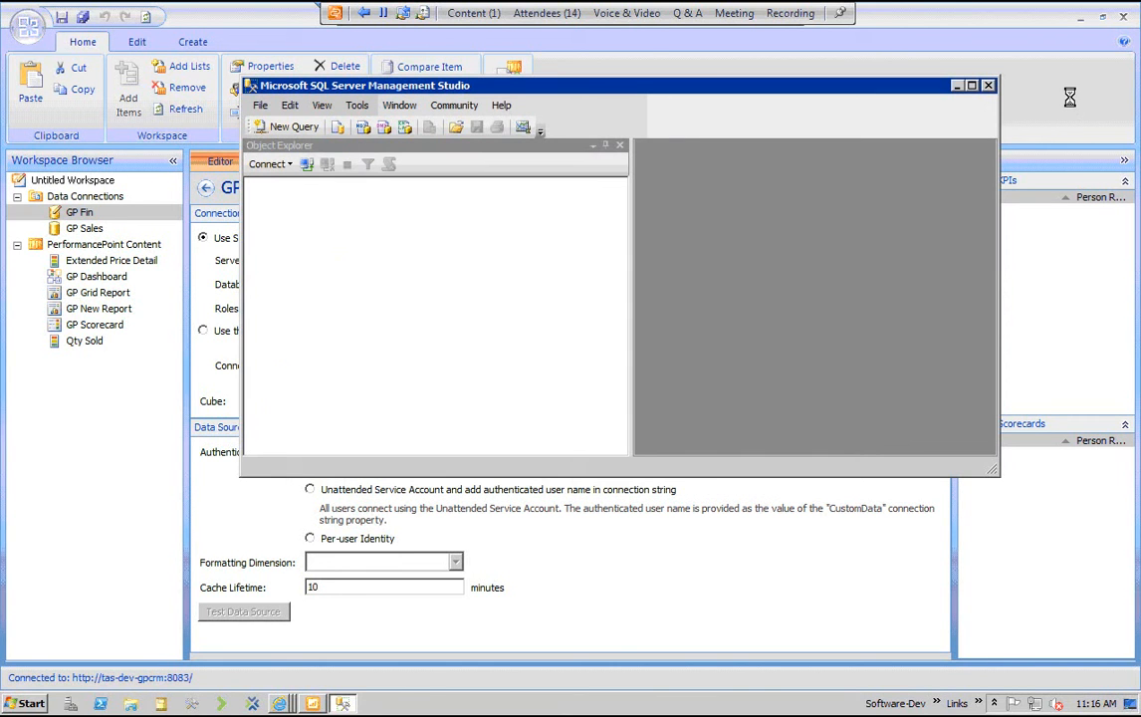
click(546, 379)
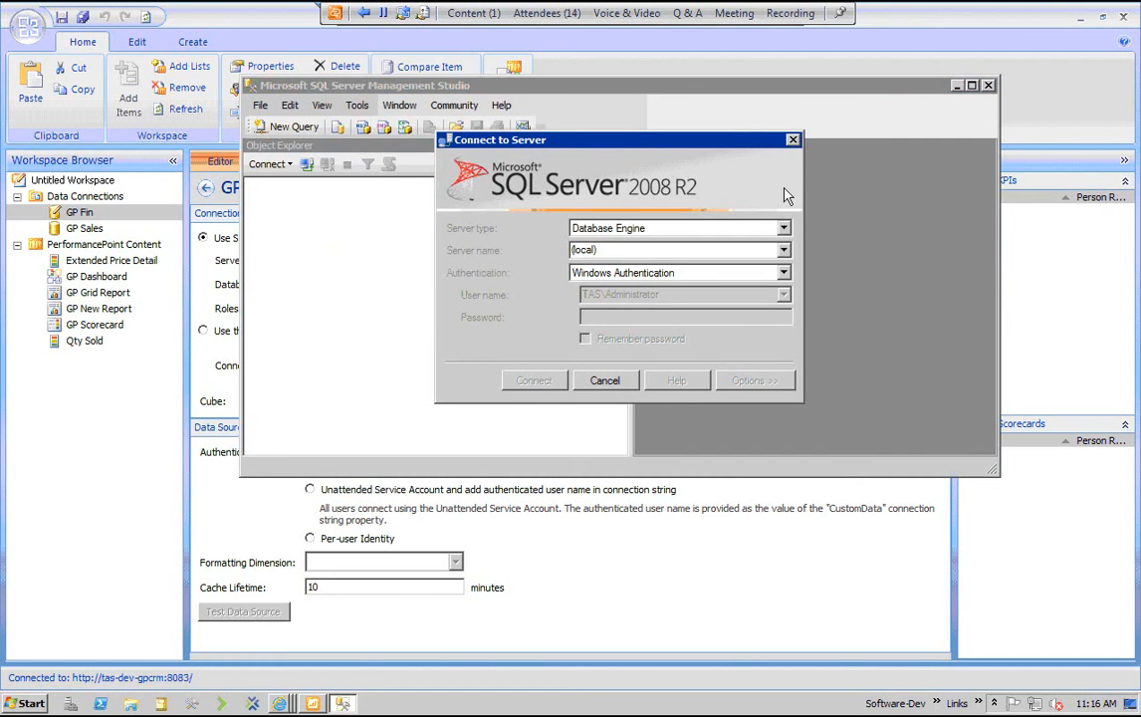
click(974, 87)
click(42, 88)
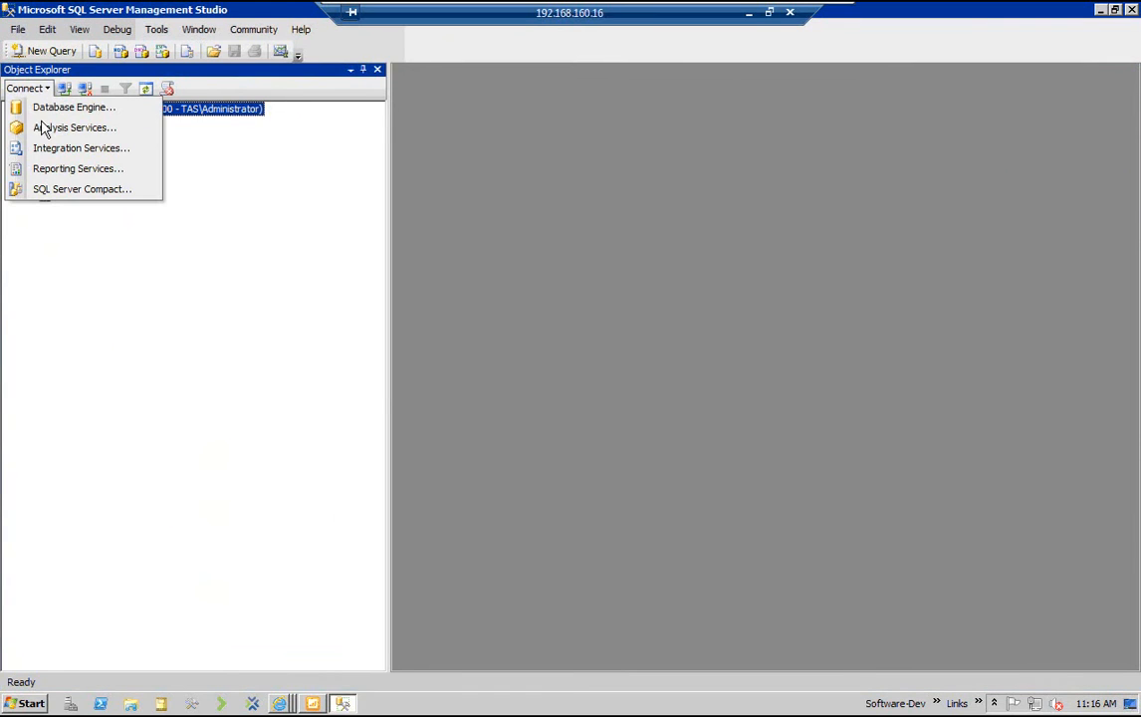
click(41, 127)
click(481, 378)
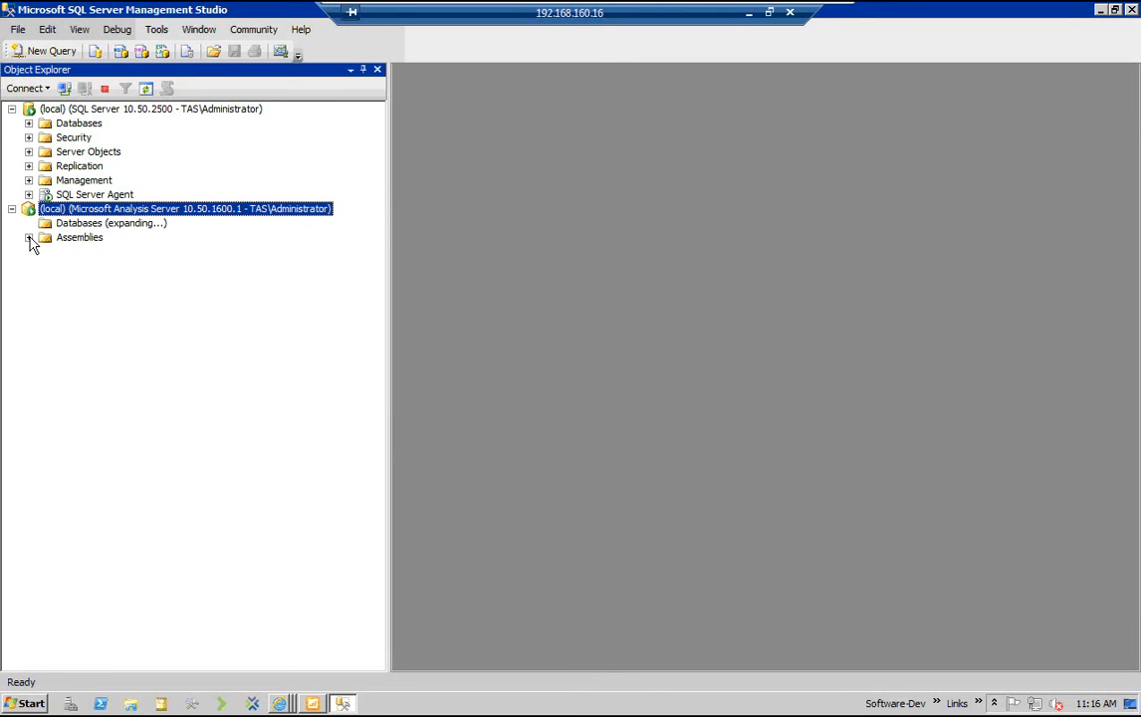
Examine the GPCubes and PDW databases and their roles on the local Analysis Services server
click(44, 237)
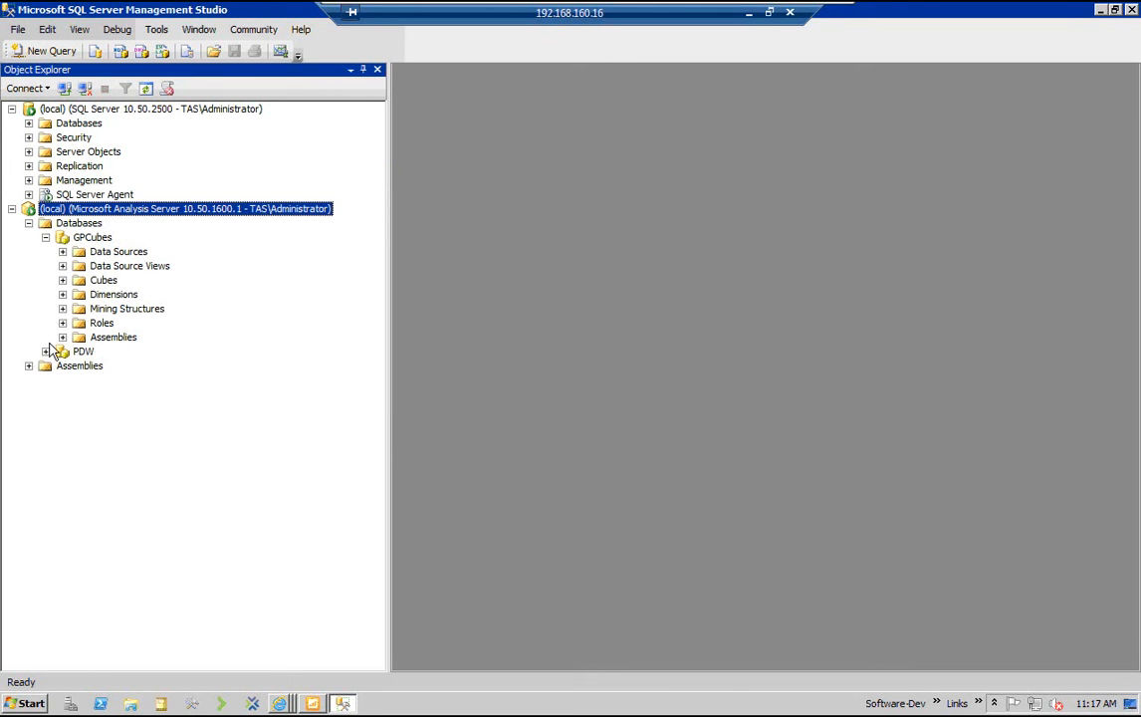
click(46, 351)
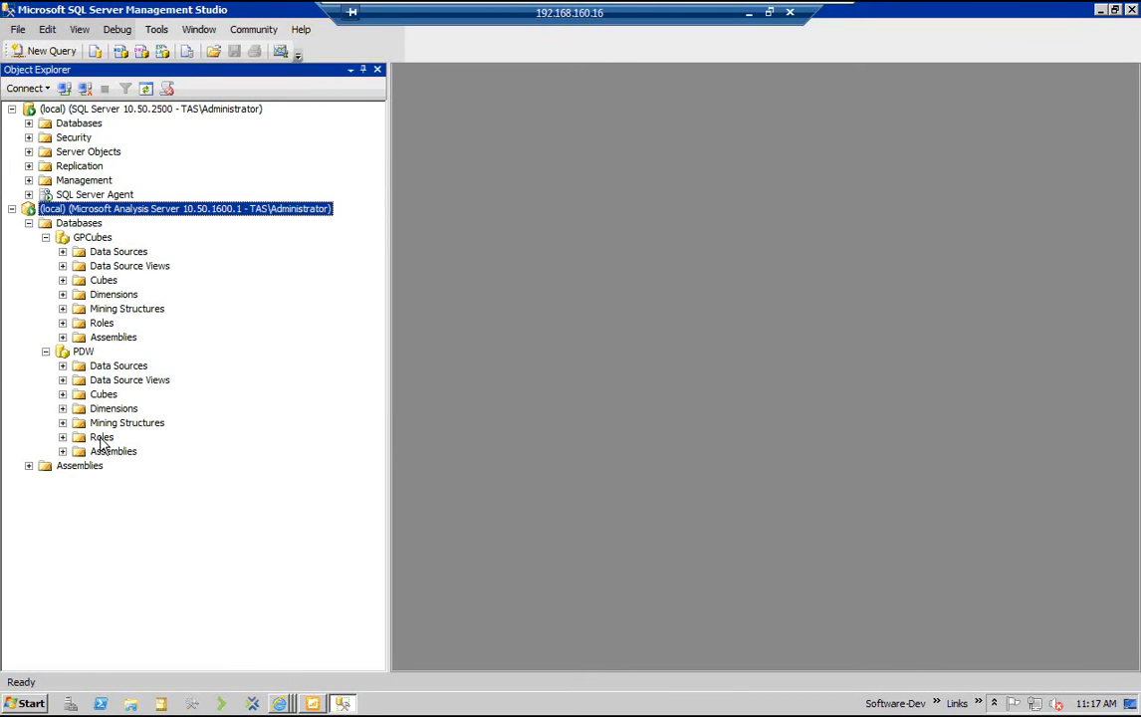
click(102, 439)
double_click(102, 324)
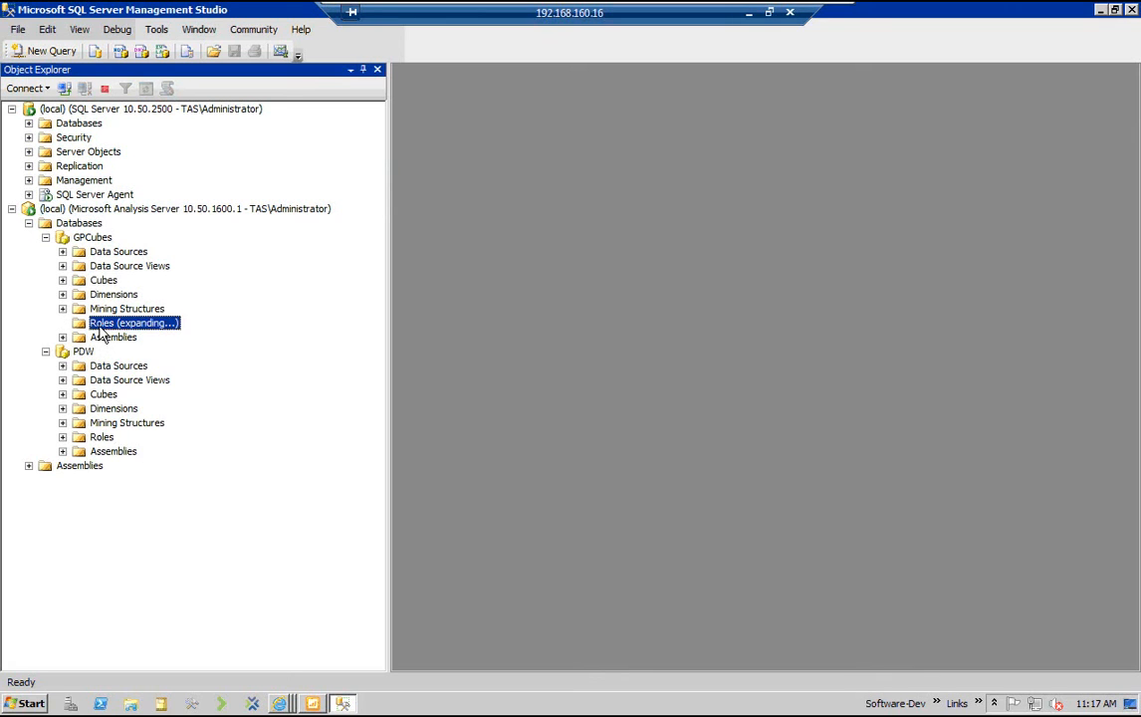
click(63, 451)
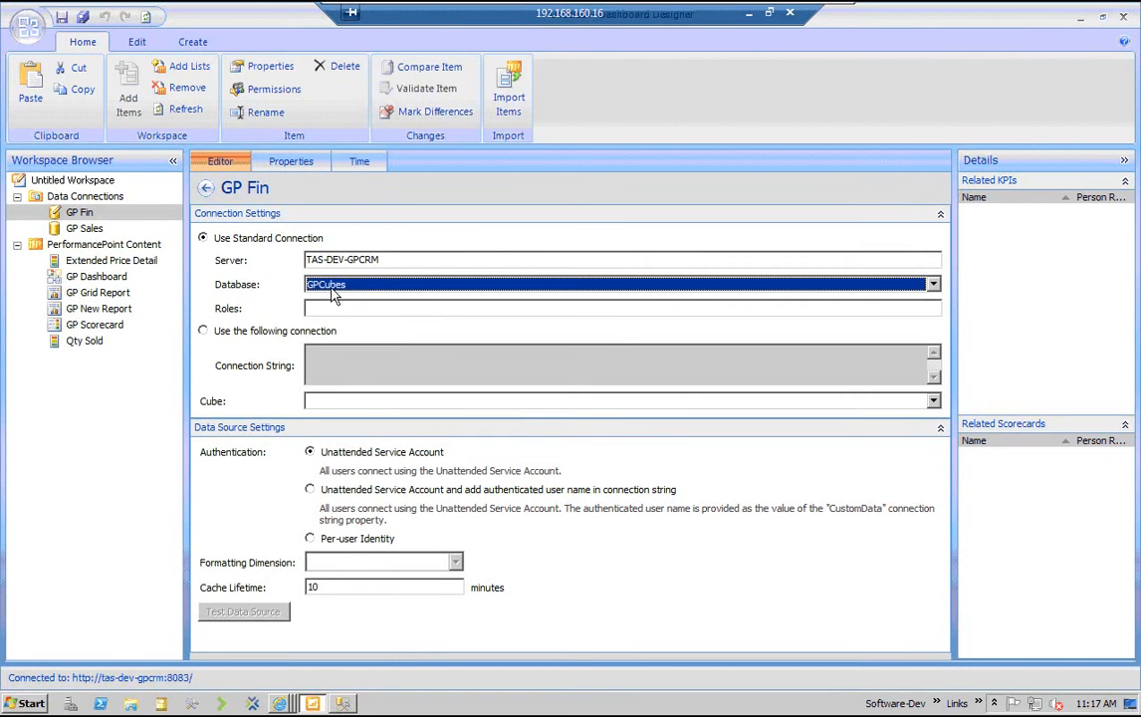
Back in Dashboard Designer, point GP Fin at the Financials cube in GPCubes and save it after testing the connection
click(334, 287)
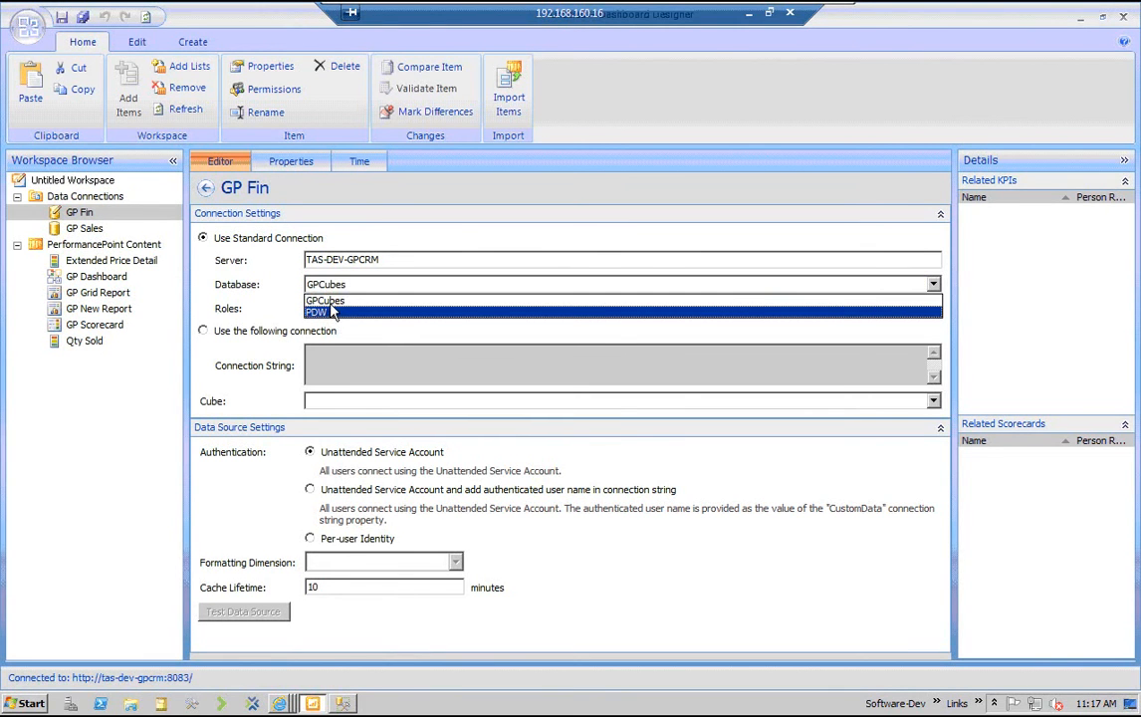
click(334, 301)
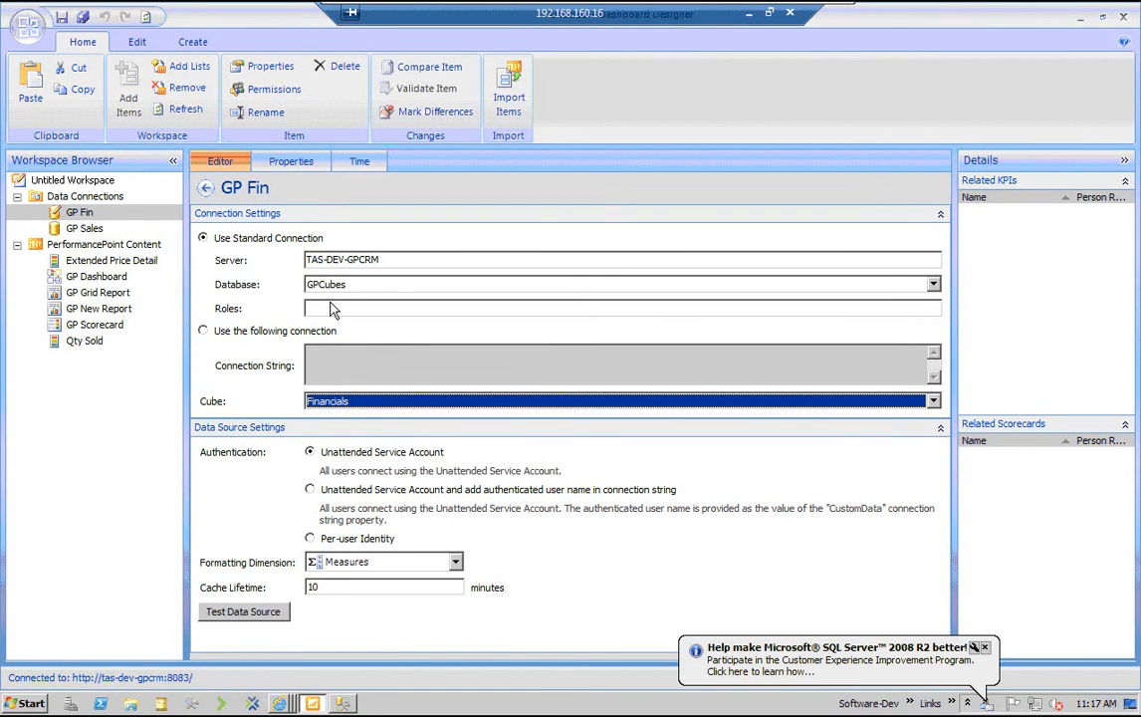
click(244, 613)
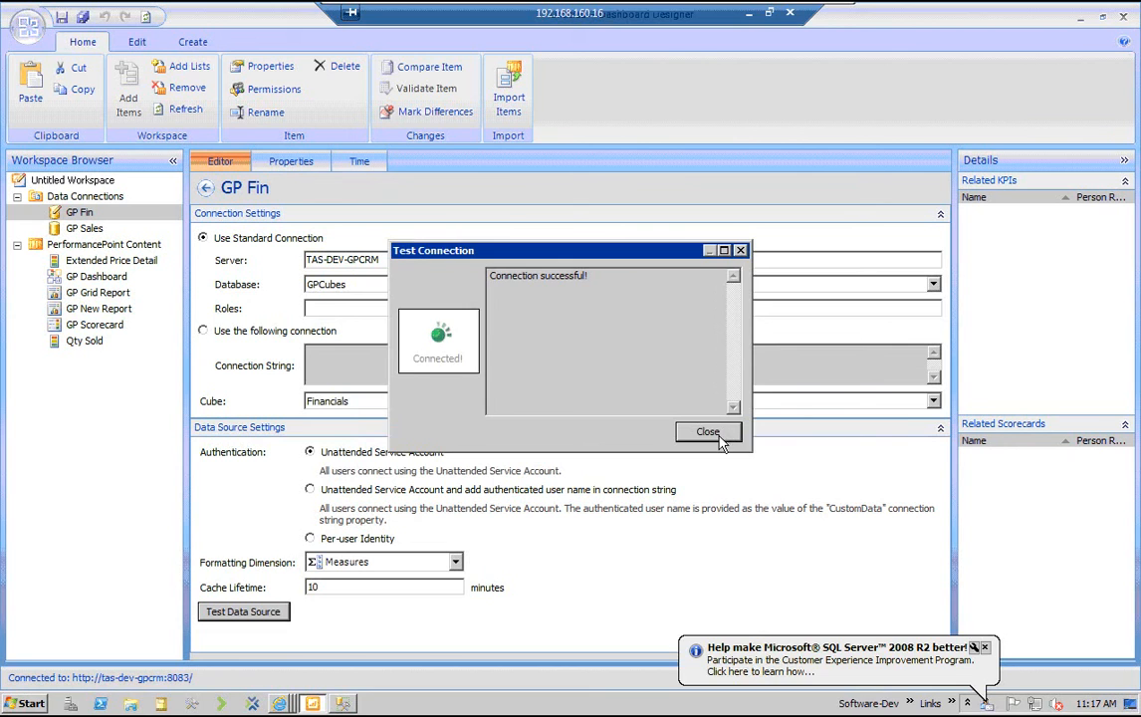
click(721, 433)
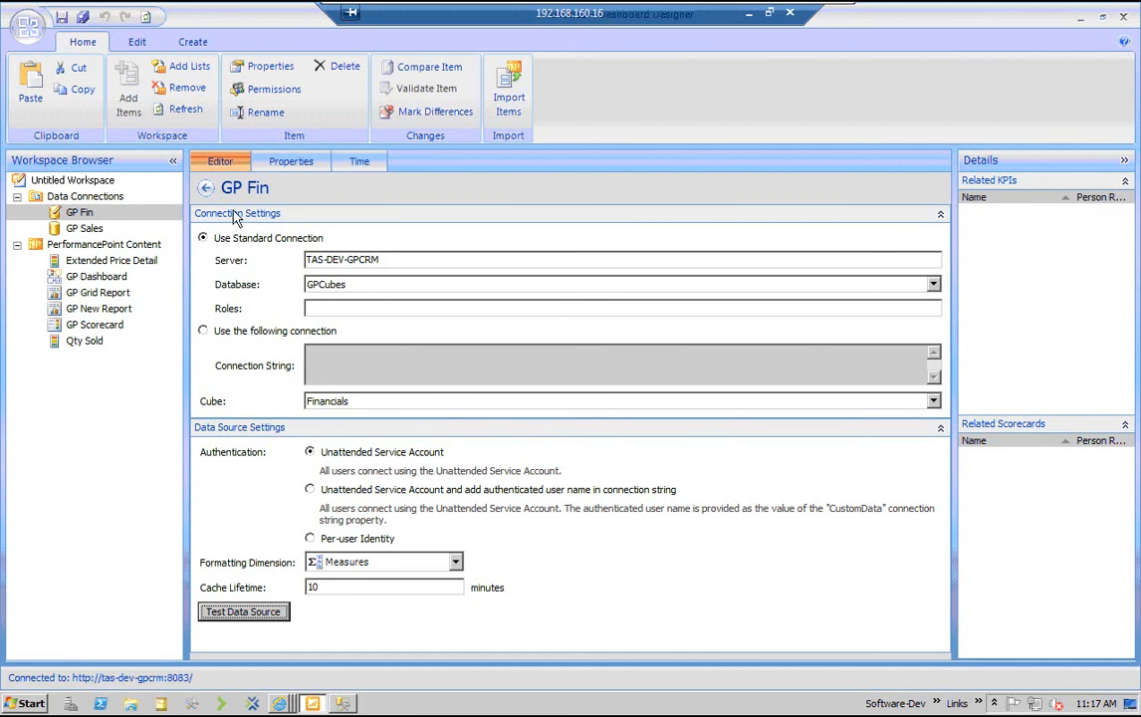
click(61, 18)
Switch GP Fin's cube to Inventory and back to Financials
key(Down)
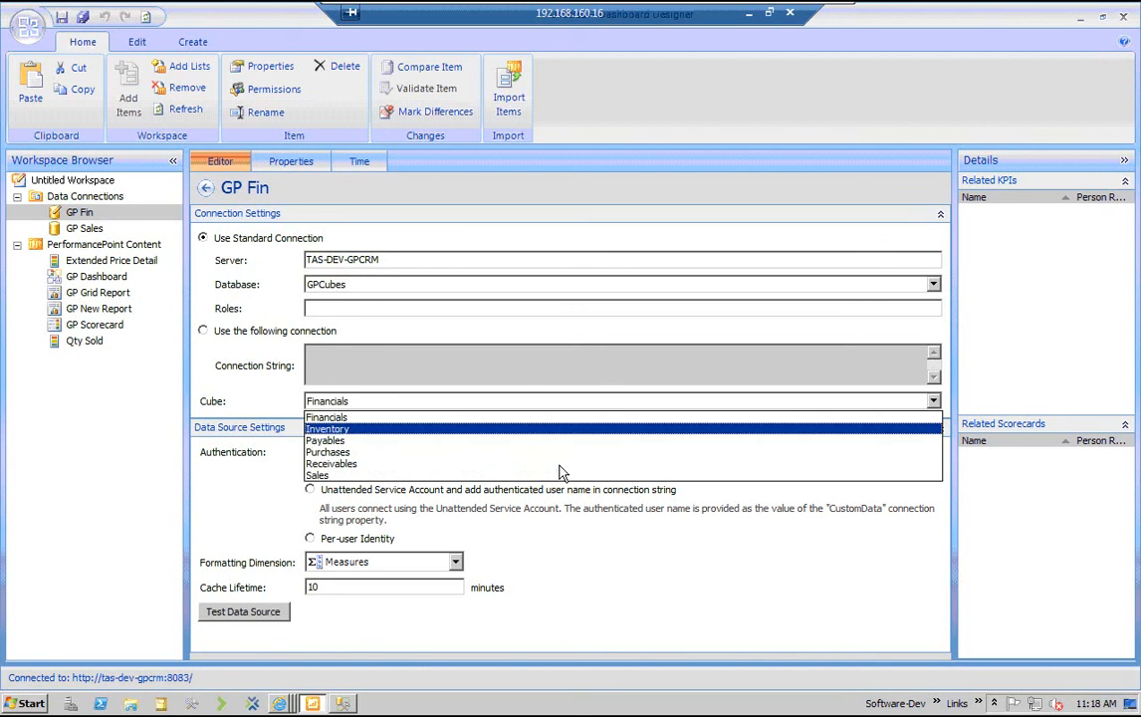
key(Return)
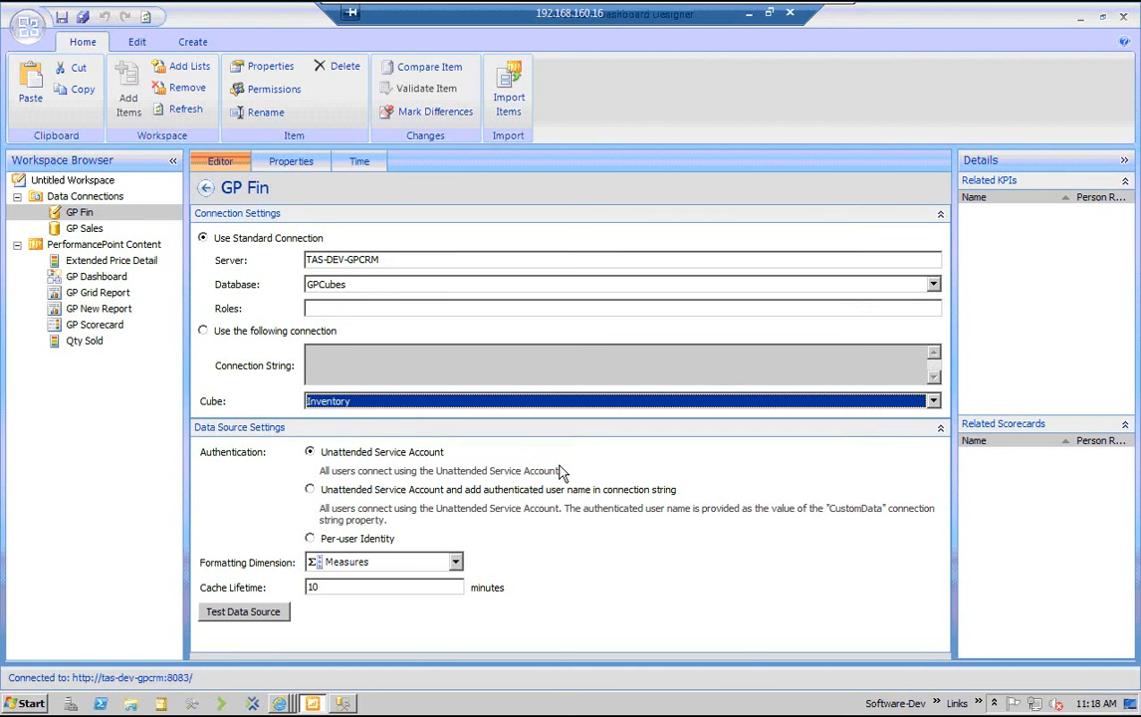
key(alt+Down)
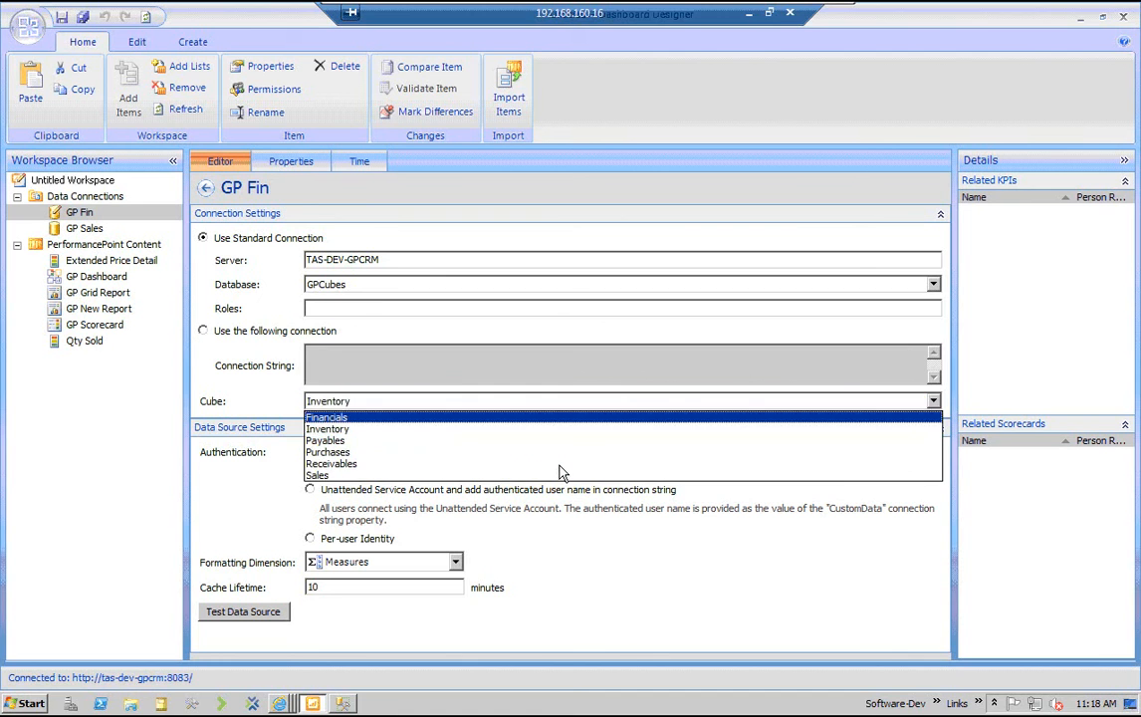
key(Return)
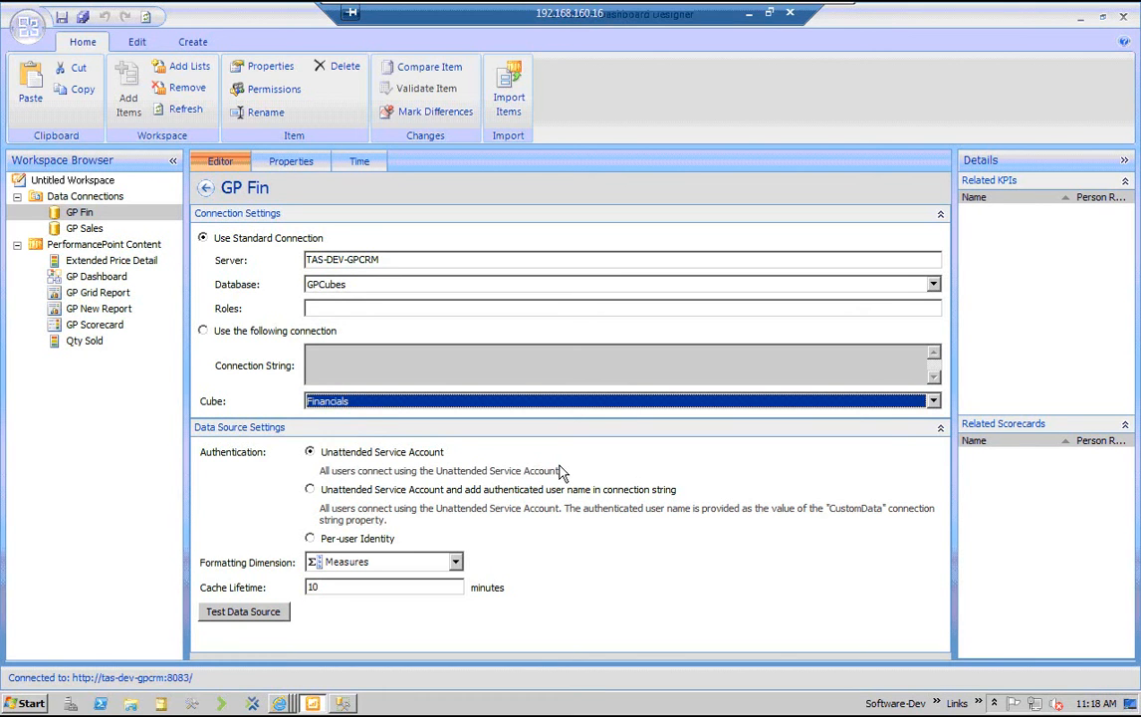
Review the GP Sales connection settings and the list of saved data connections
click(85, 229)
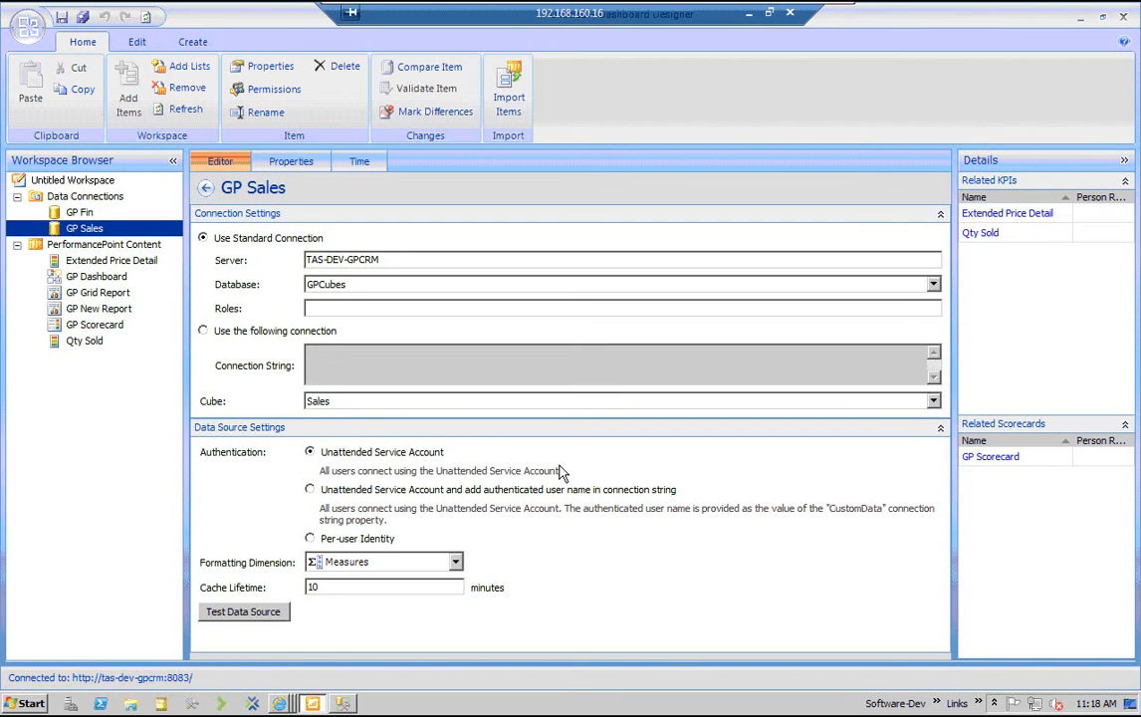
click(106, 245)
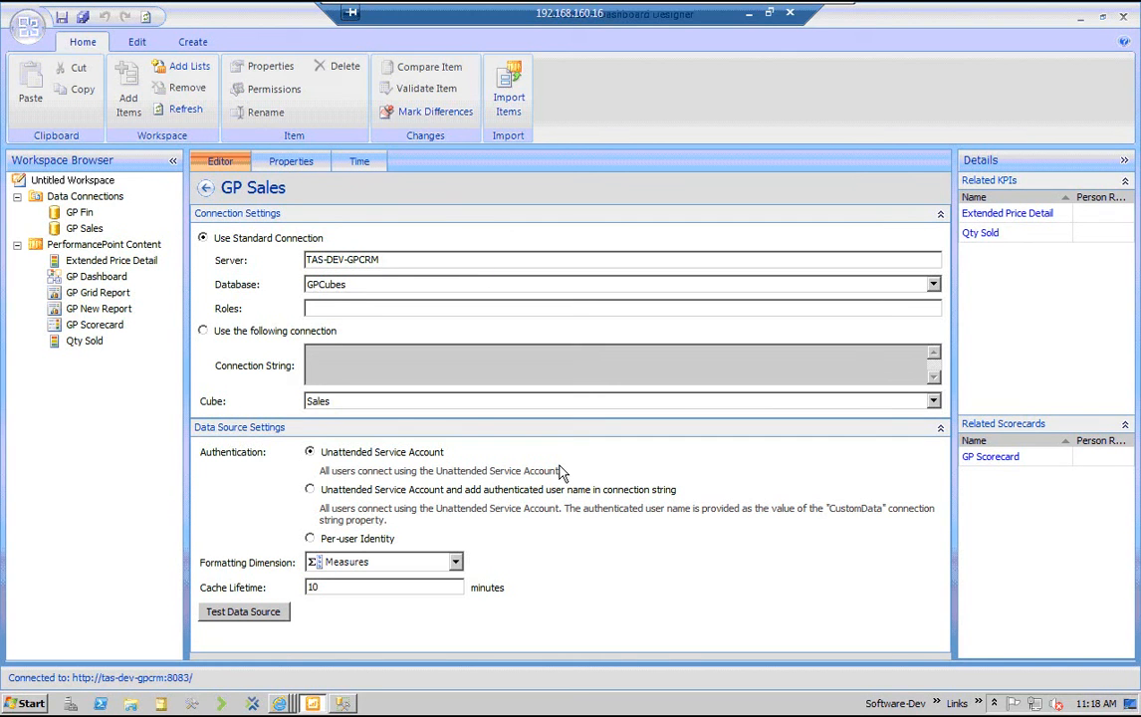
click(85, 230)
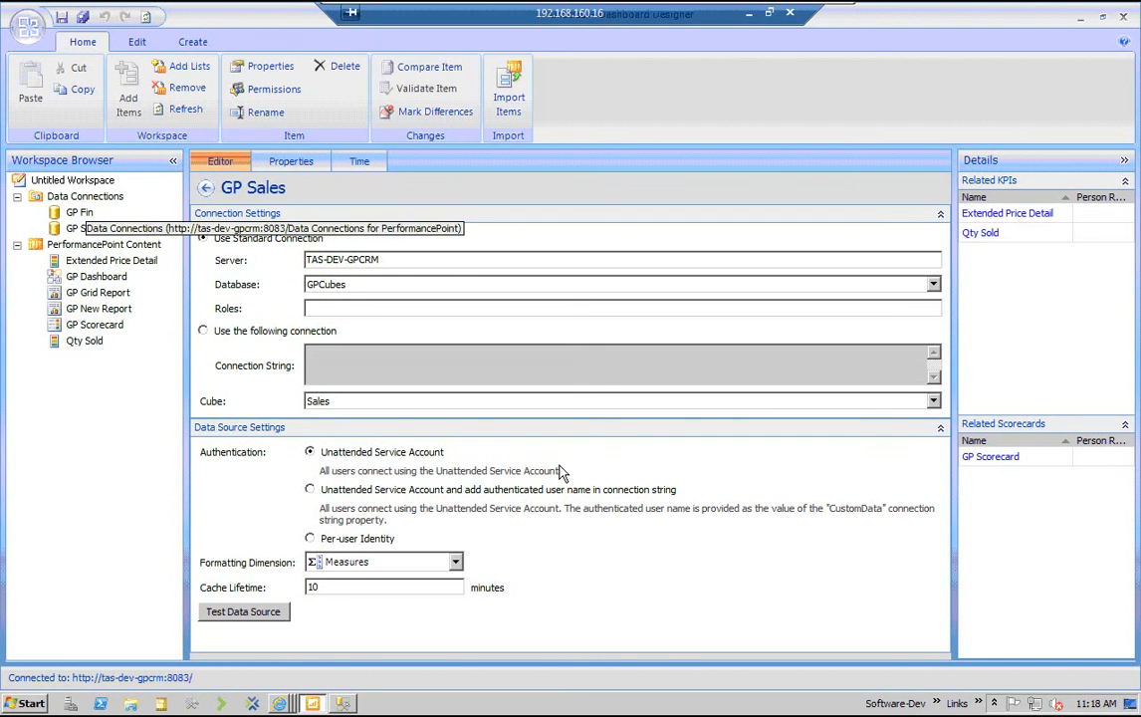
click(86, 198)
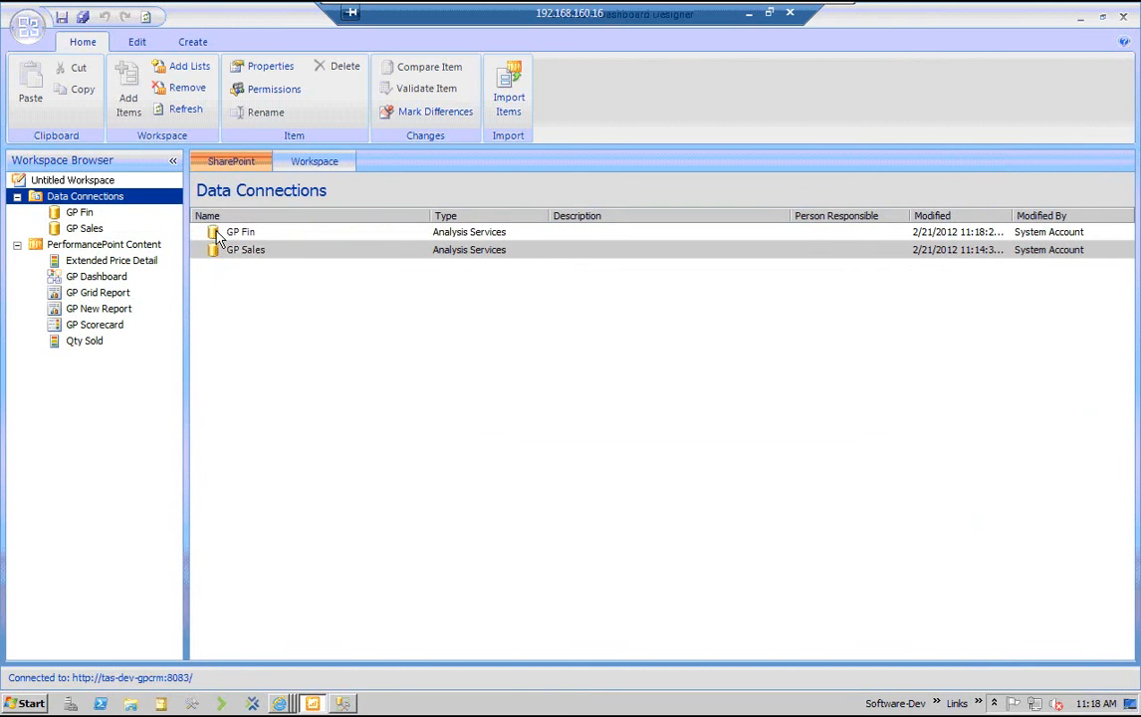
Create another data source from the Analysis Services template and set its server to TAS-DEV-GPCRM
right_click(74, 197)
click(96, 208)
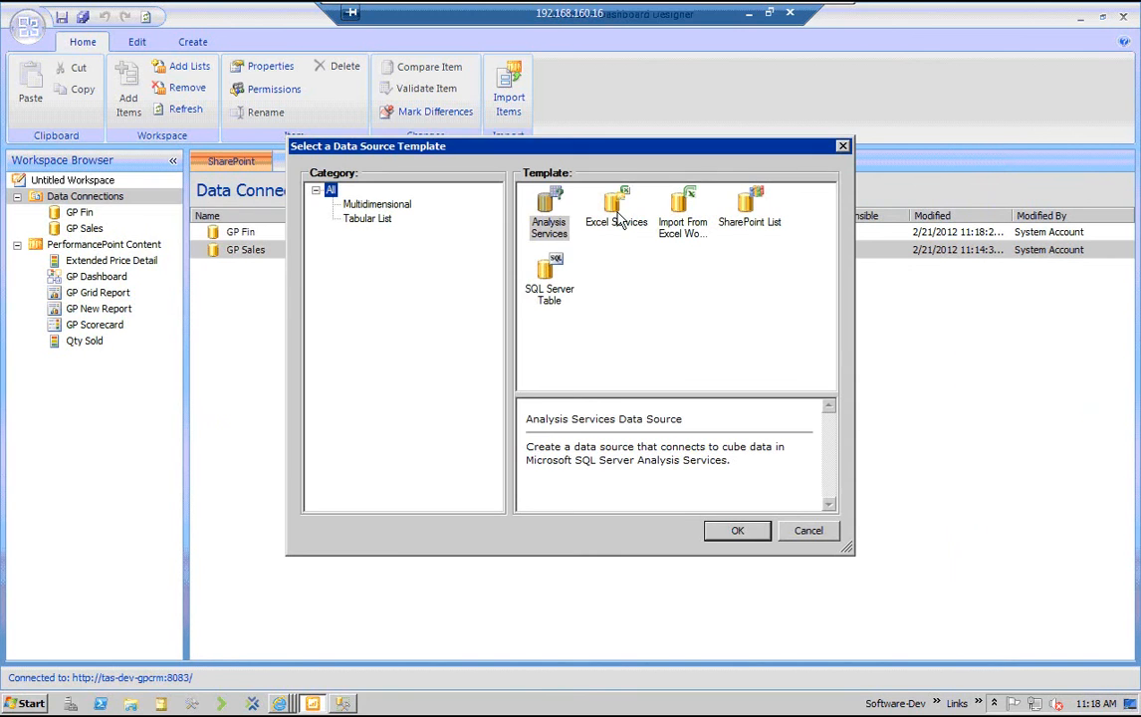
key(Escape)
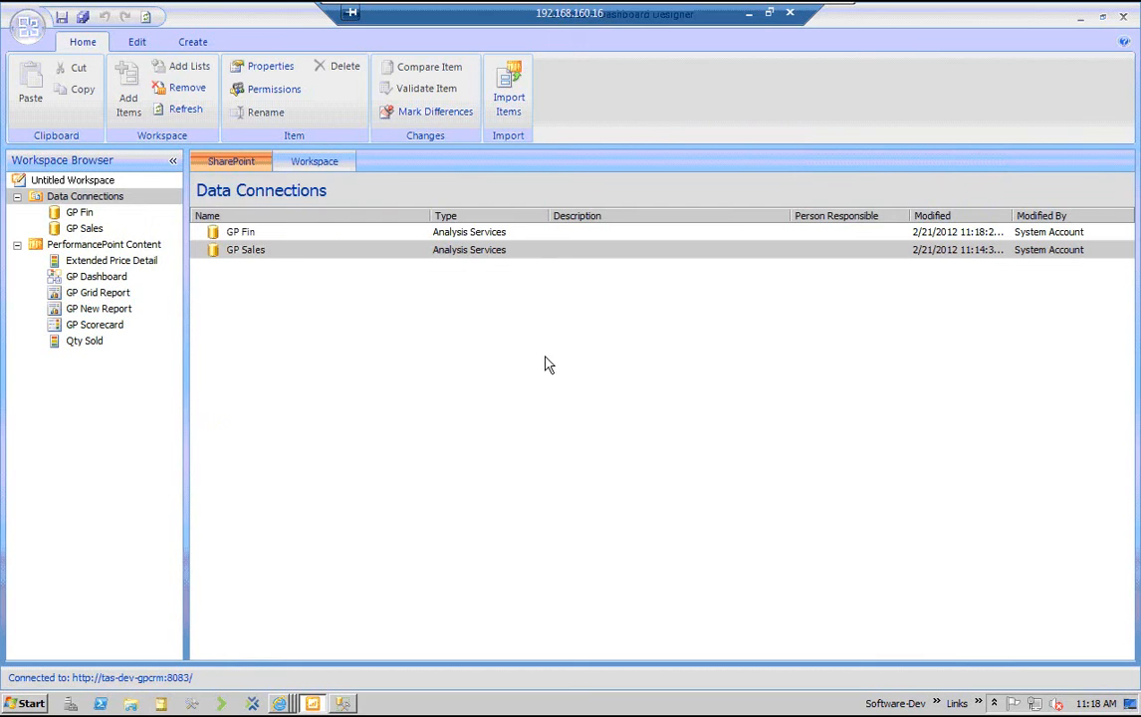
click(338, 257)
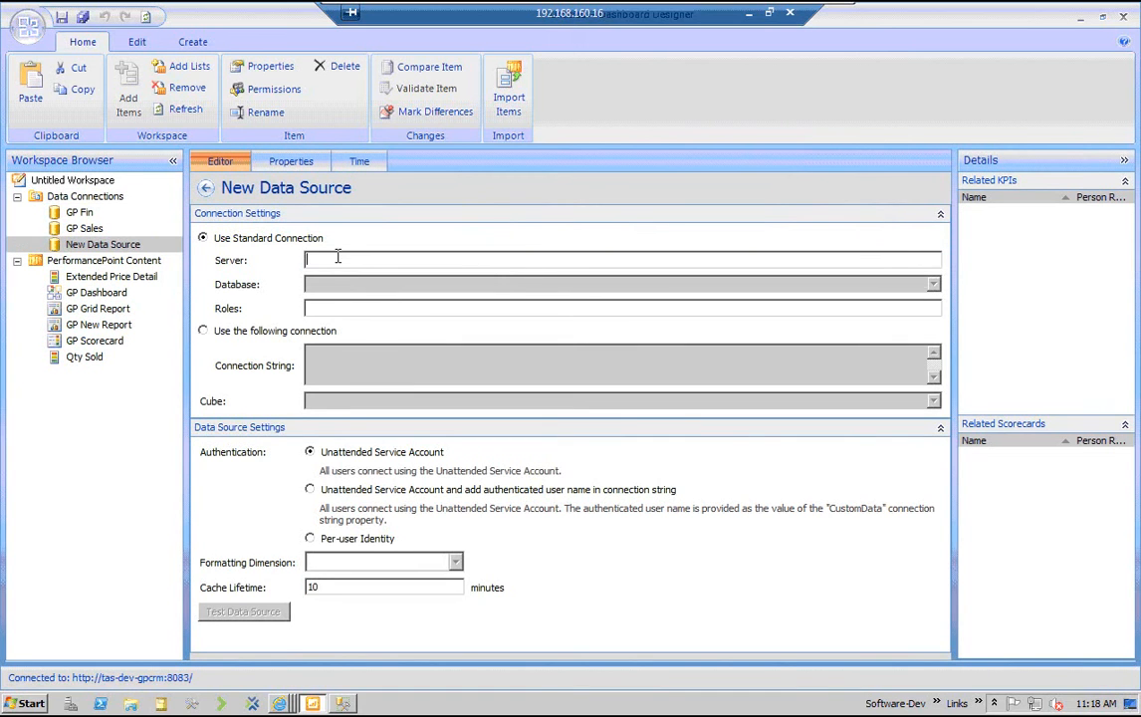
text(TAS-DEV-)
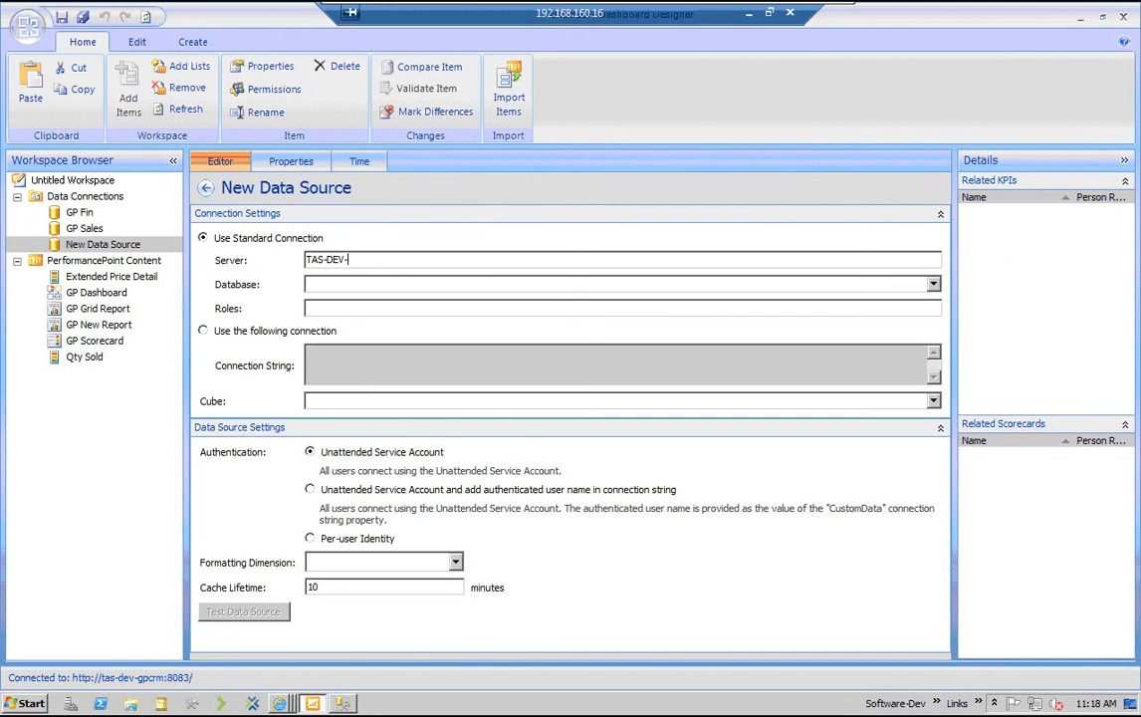
text(GPCRM)
key(Tab)
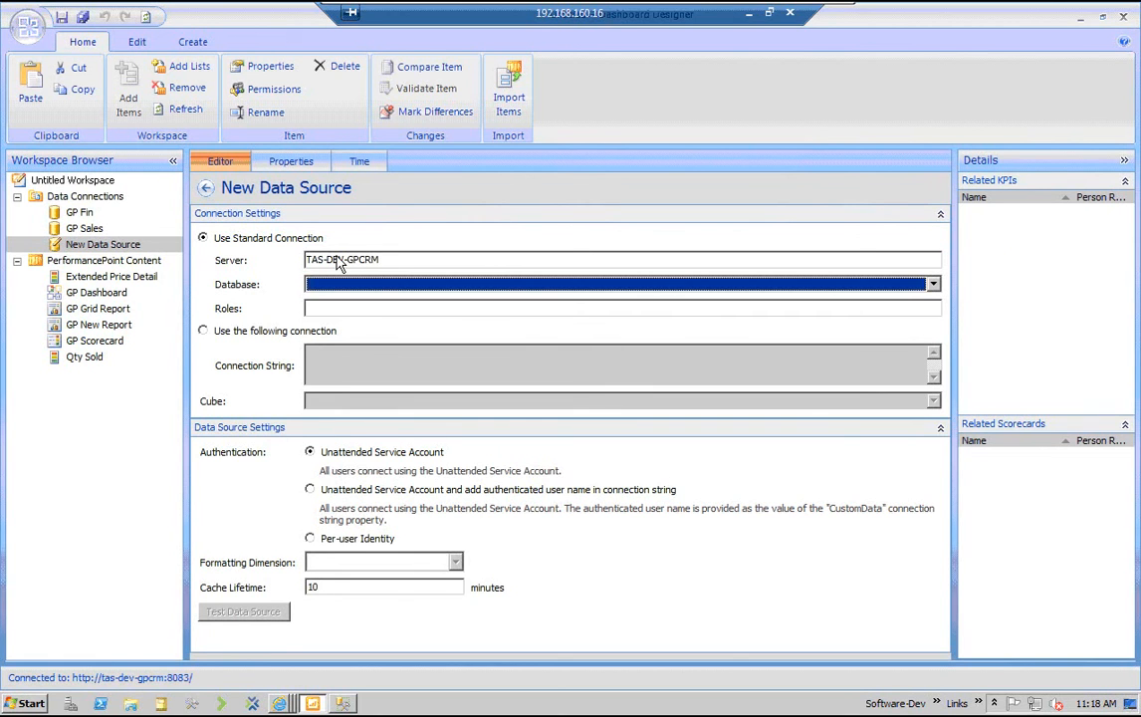
Set the new data source's database to PDW and its cube to Sales
key(alt+Down)
key(Down)
key(Return)
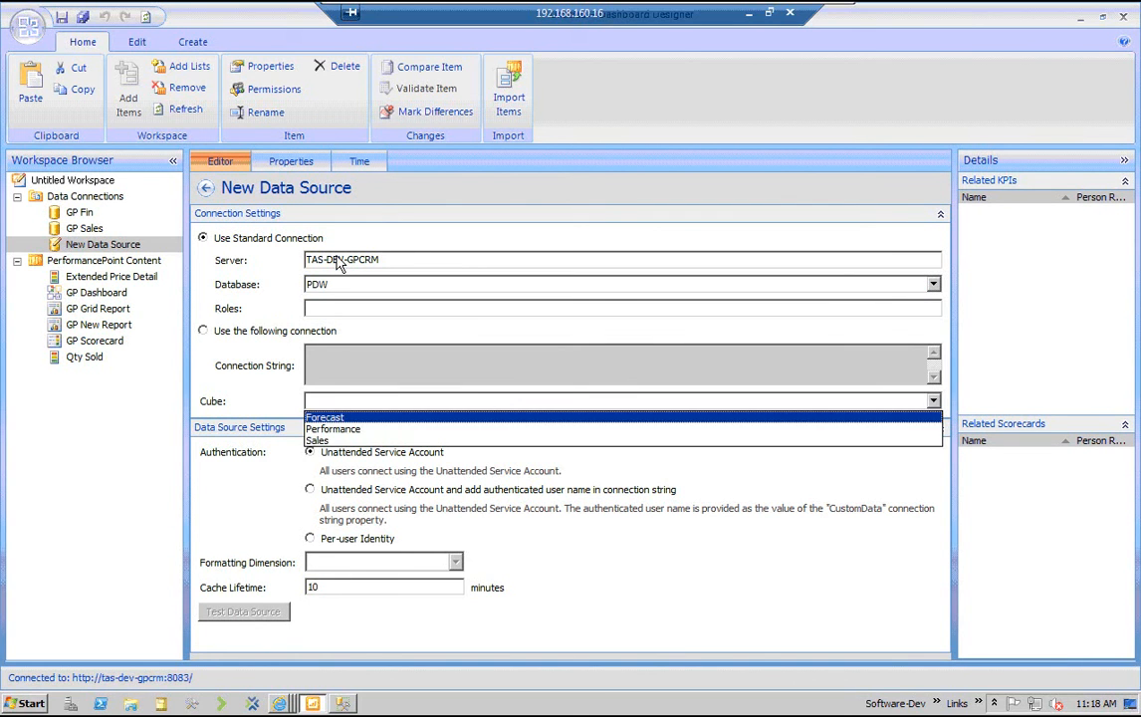
key(Down)
key(Down)
key(Return)
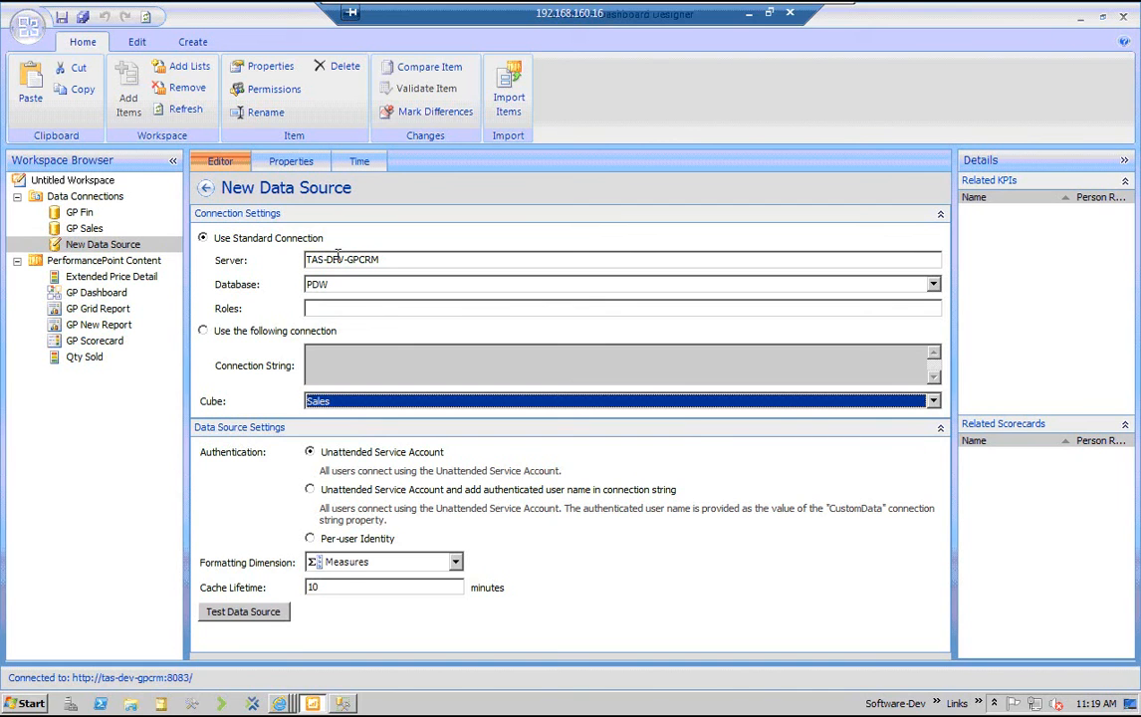
Test the connection of the new PDW data source and dismiss the test result
key(Tab)
key(Tab)
key(Tab)
key(Tab)
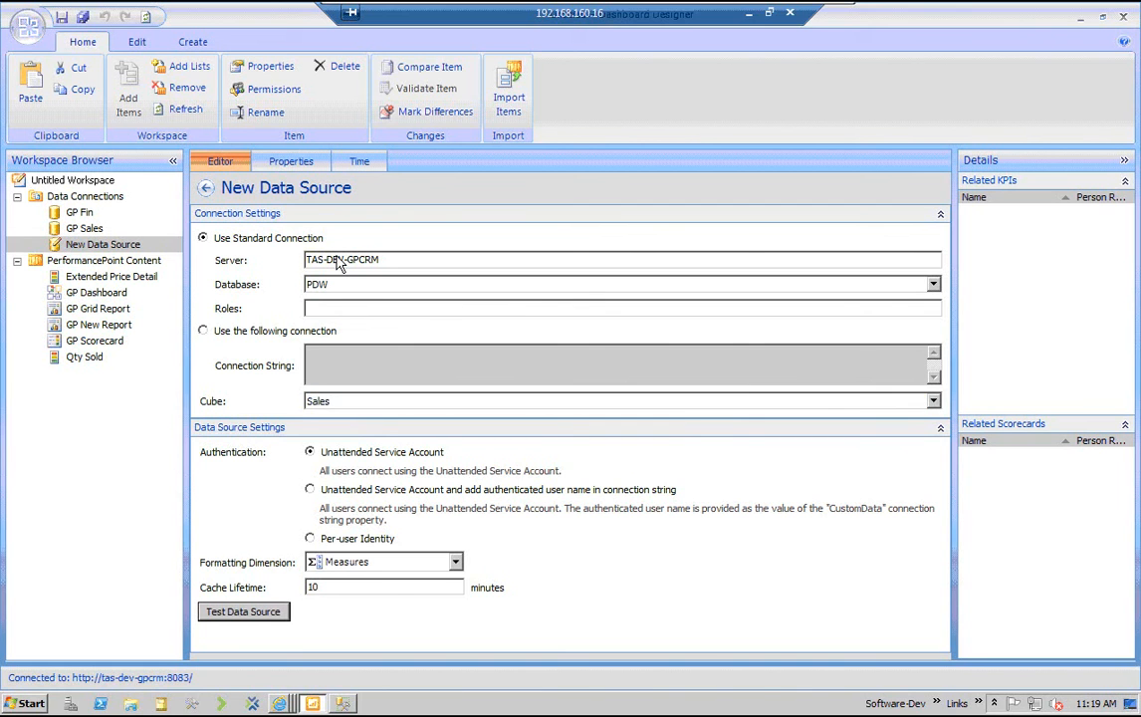
key(Return)
key(Return)
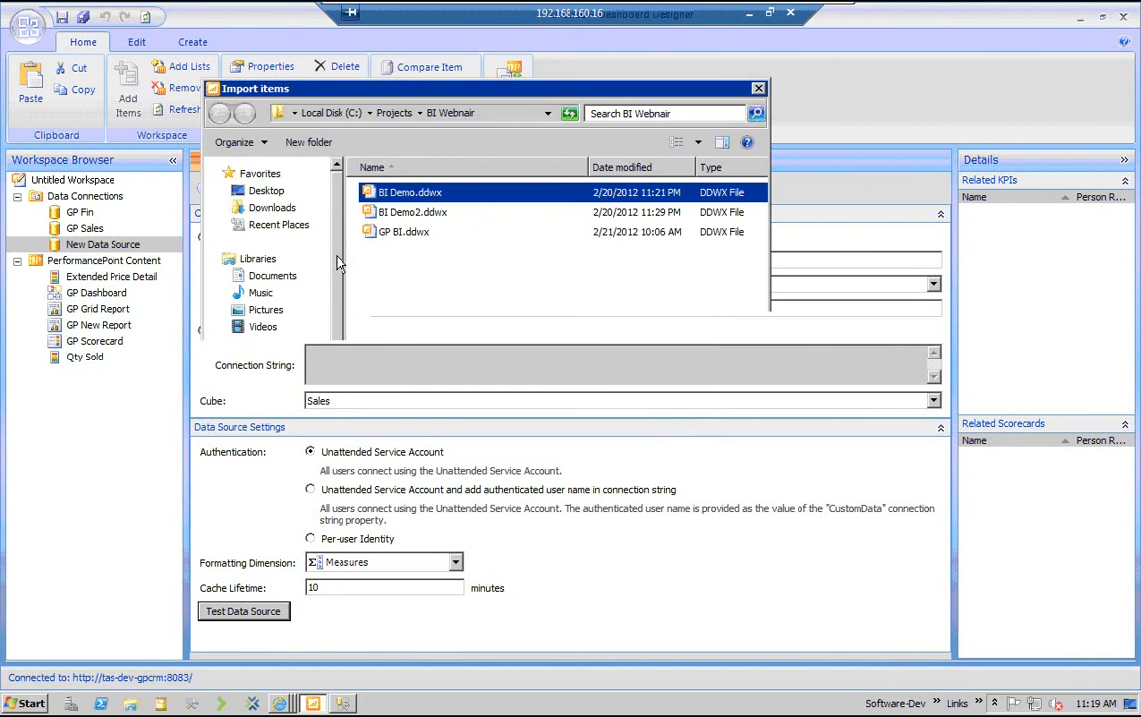
key(Return)
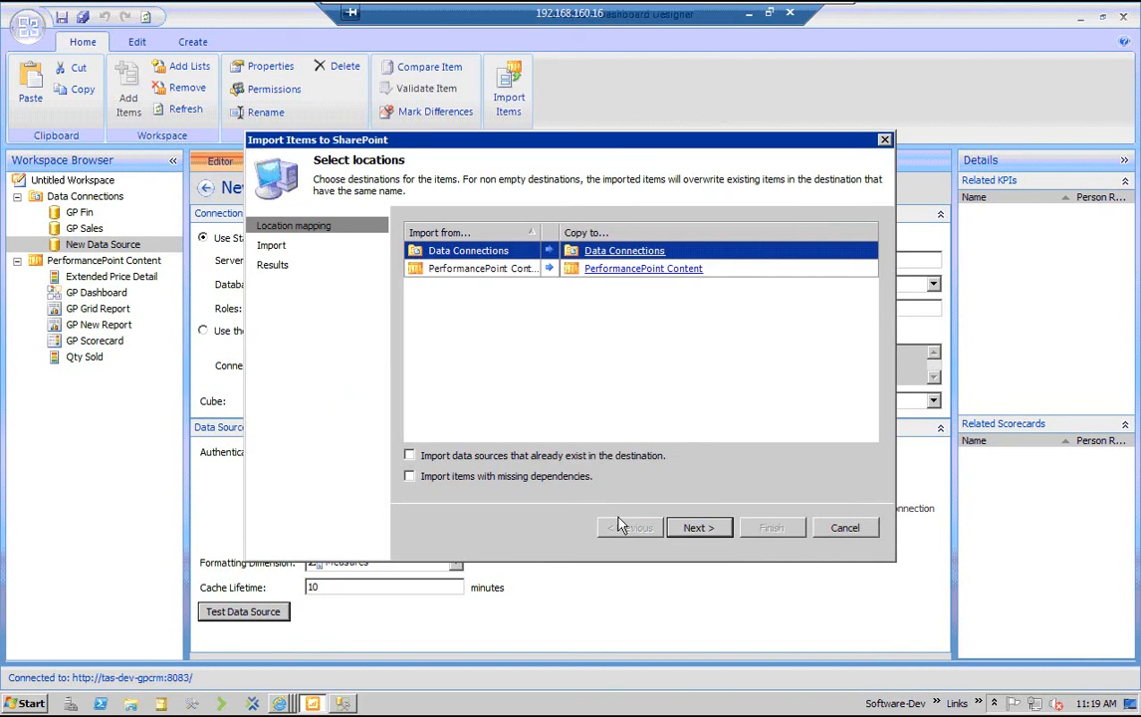
Import the items into Data Connections and PerformancePoint Content, including existing data sources and items with missing dependencies, and add them to the workspace
click(410, 455)
click(410, 476)
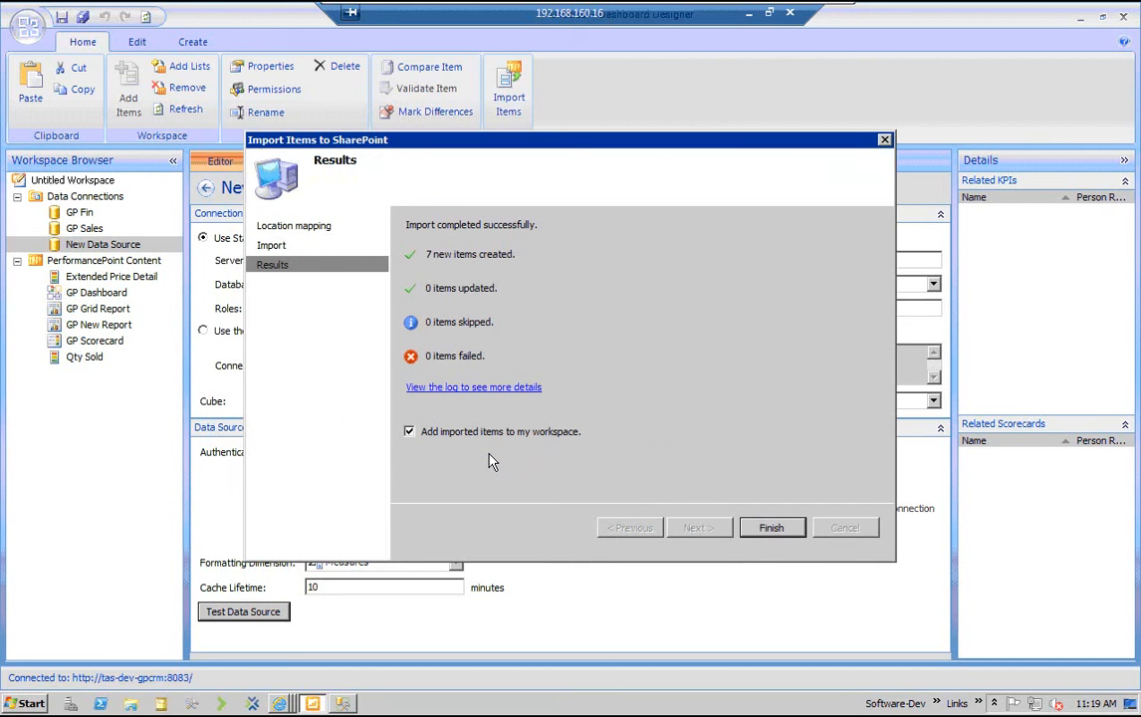
key(Return)
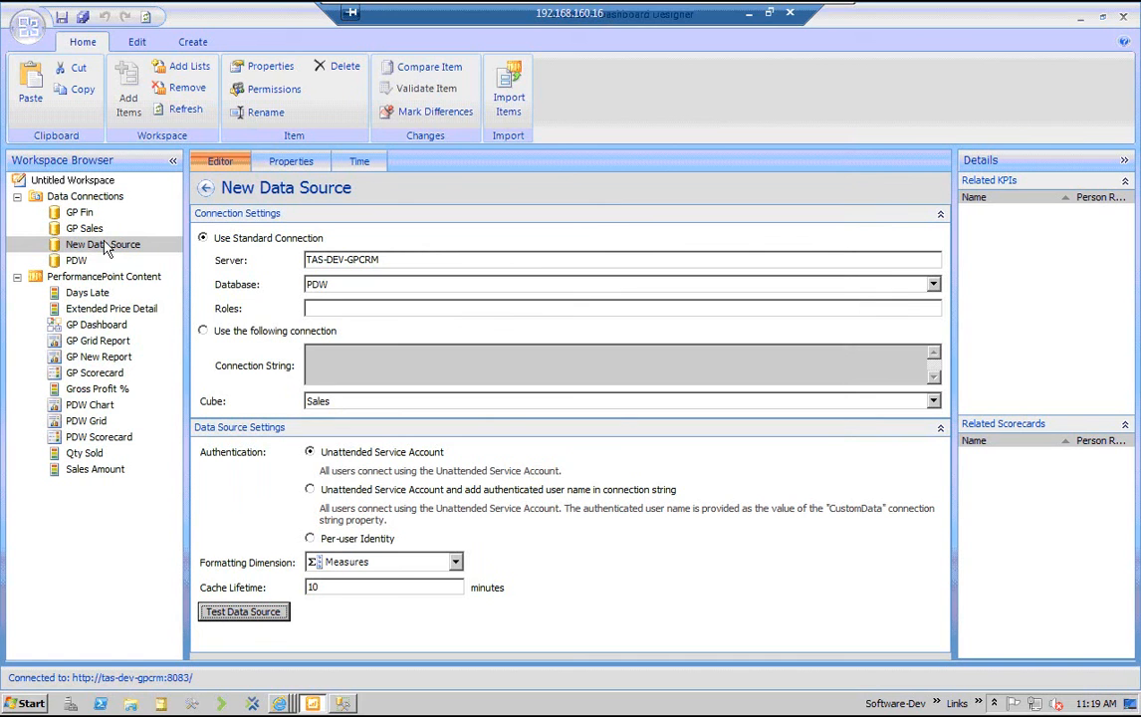
Delete the unnamed New Data Source from Data Connections
click(103, 277)
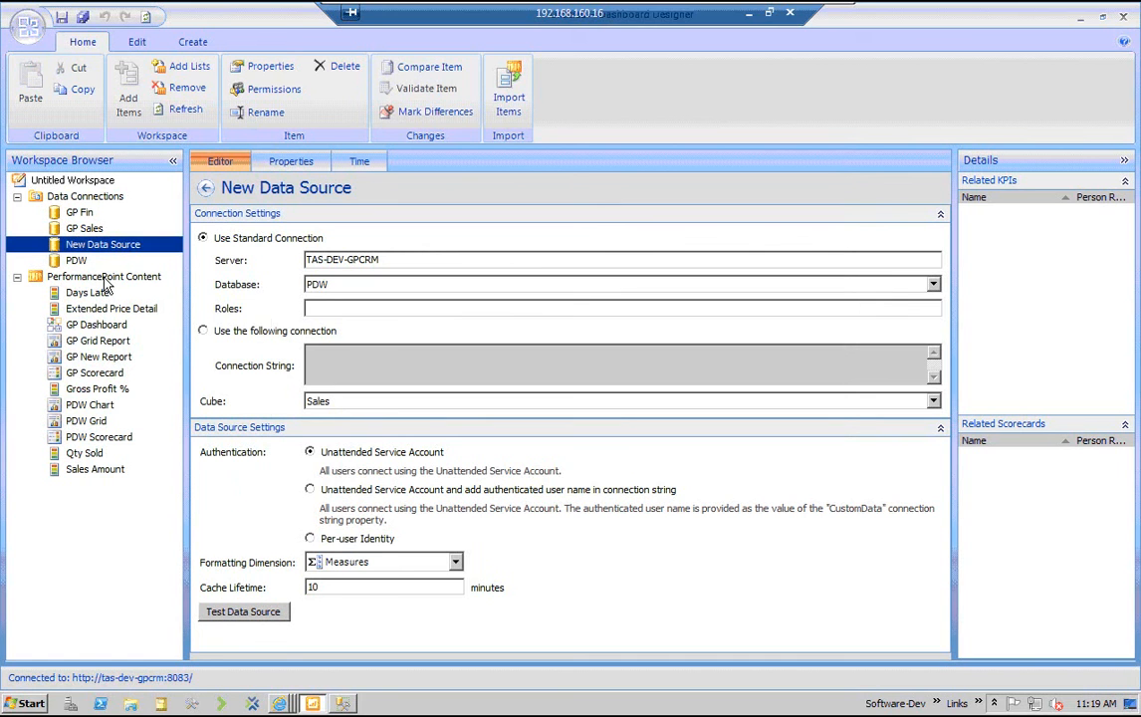
right_click(92, 247)
click(139, 361)
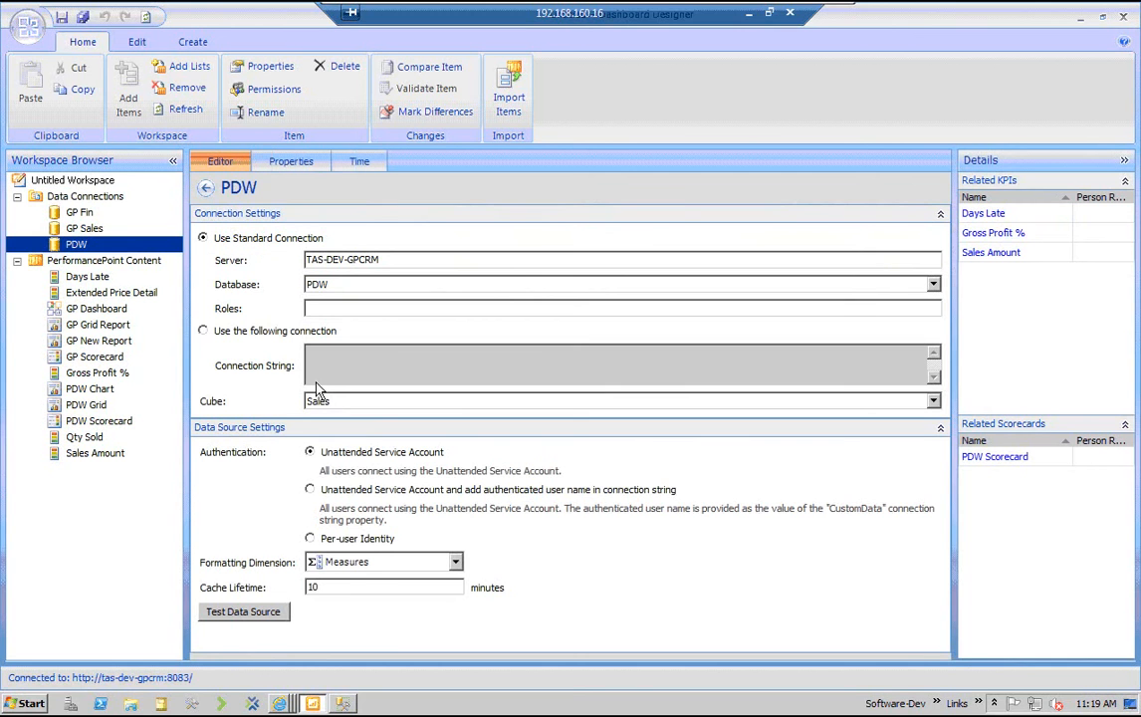
Review the GP Sales data source, the PerformancePoint Content list and the available item types, and open GP New Report
key(Up)
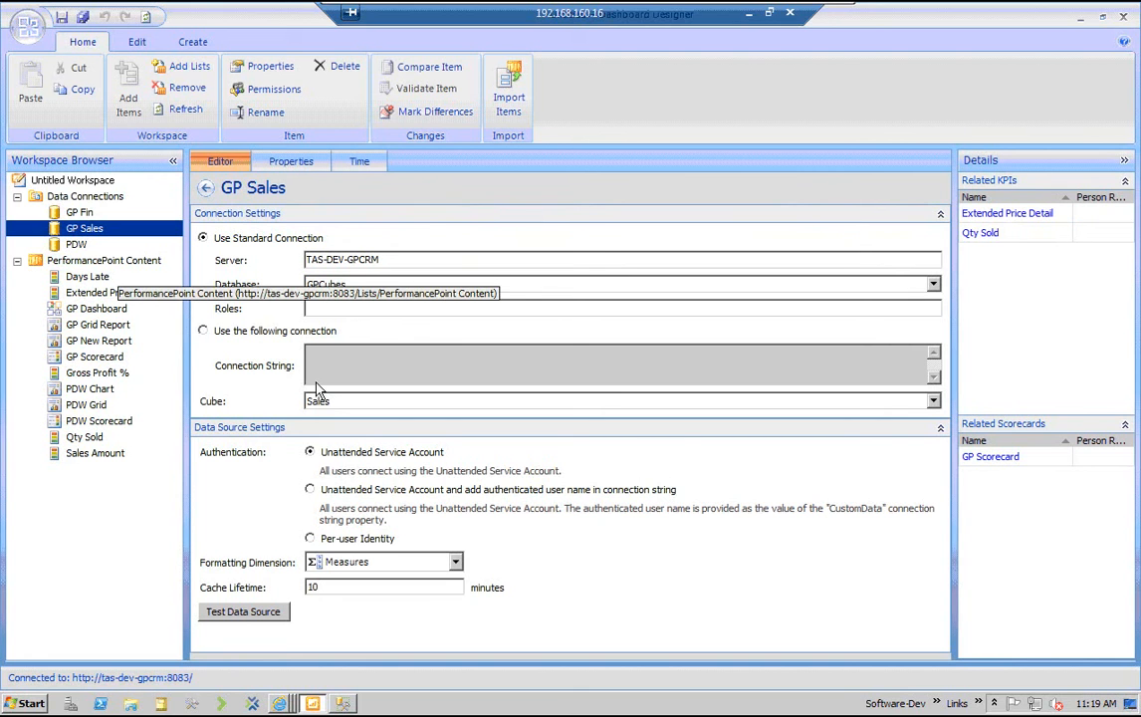
click(117, 263)
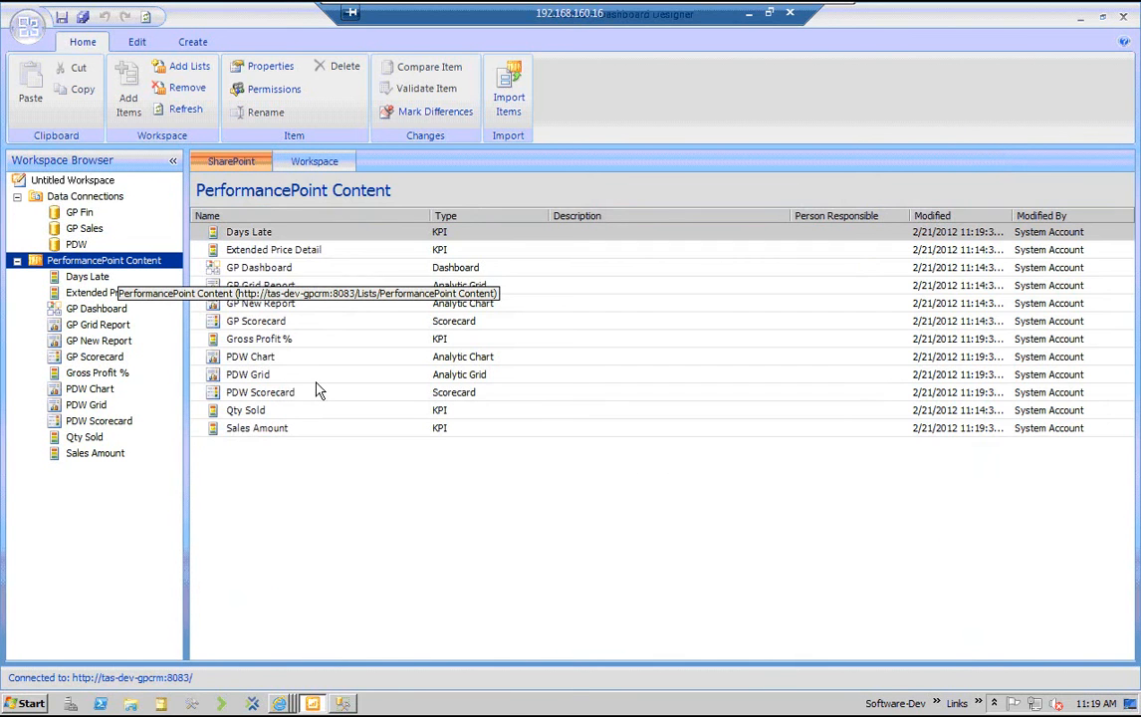
click(137, 42)
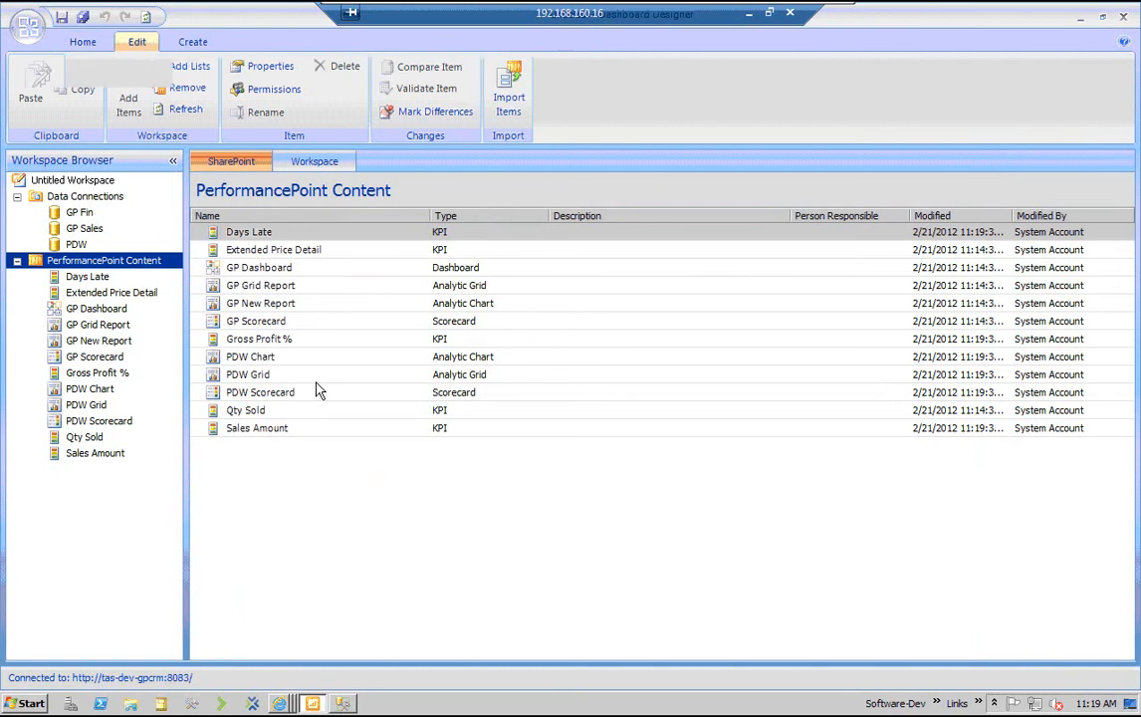
click(192, 42)
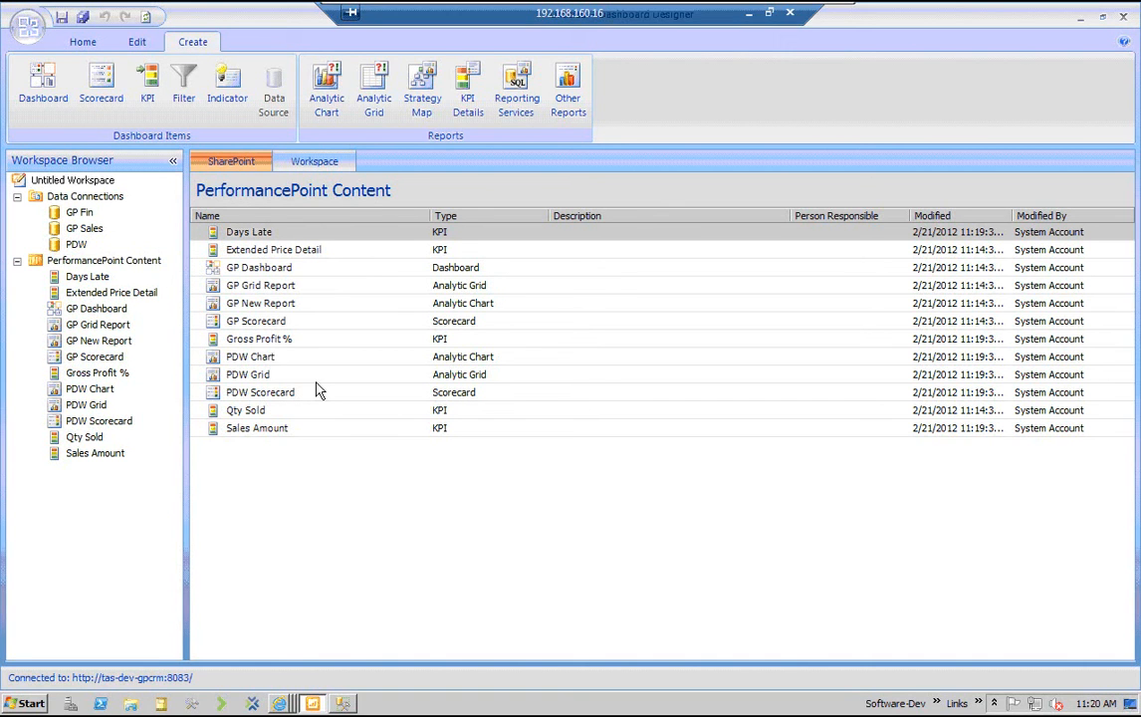
double_click(95, 342)
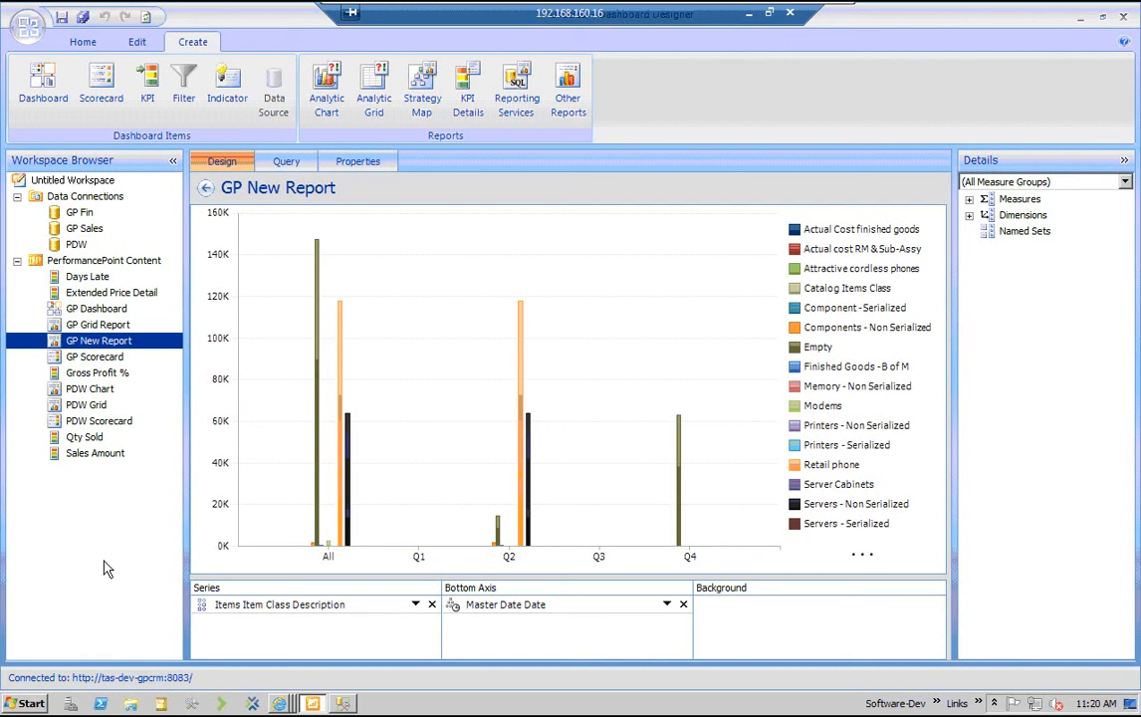
Create an analytic chart report from the GP Sales data source, widen the Details pane and look through its measures and dimensions
click(335, 94)
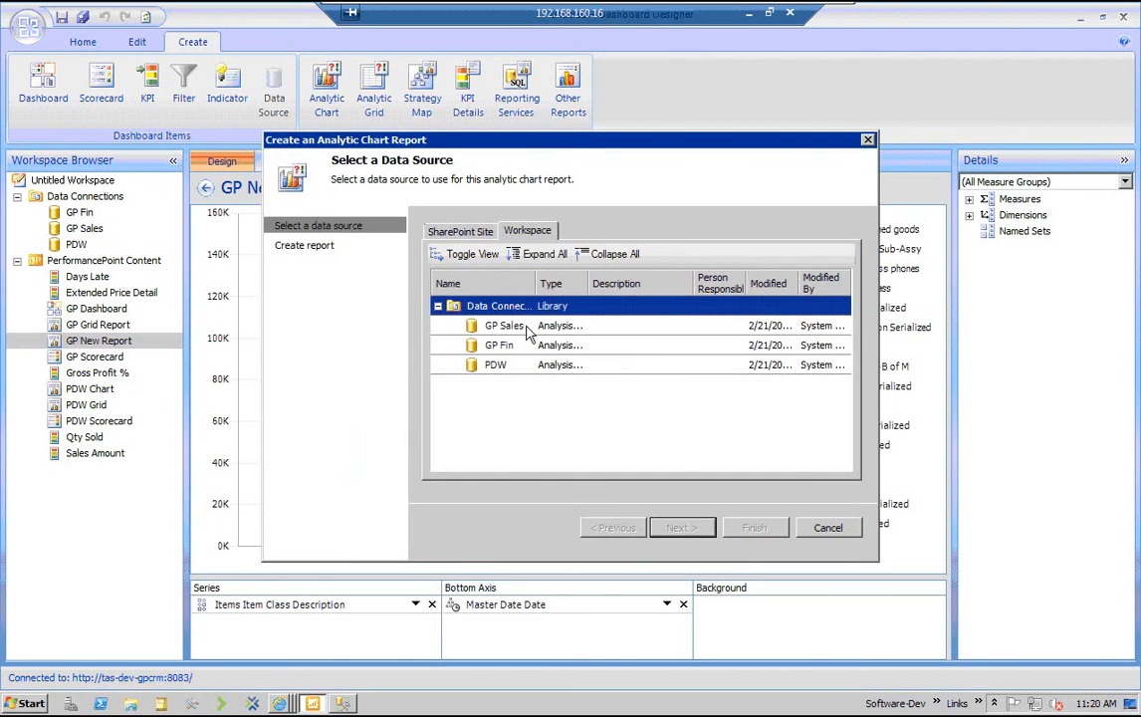
double_click(503, 325)
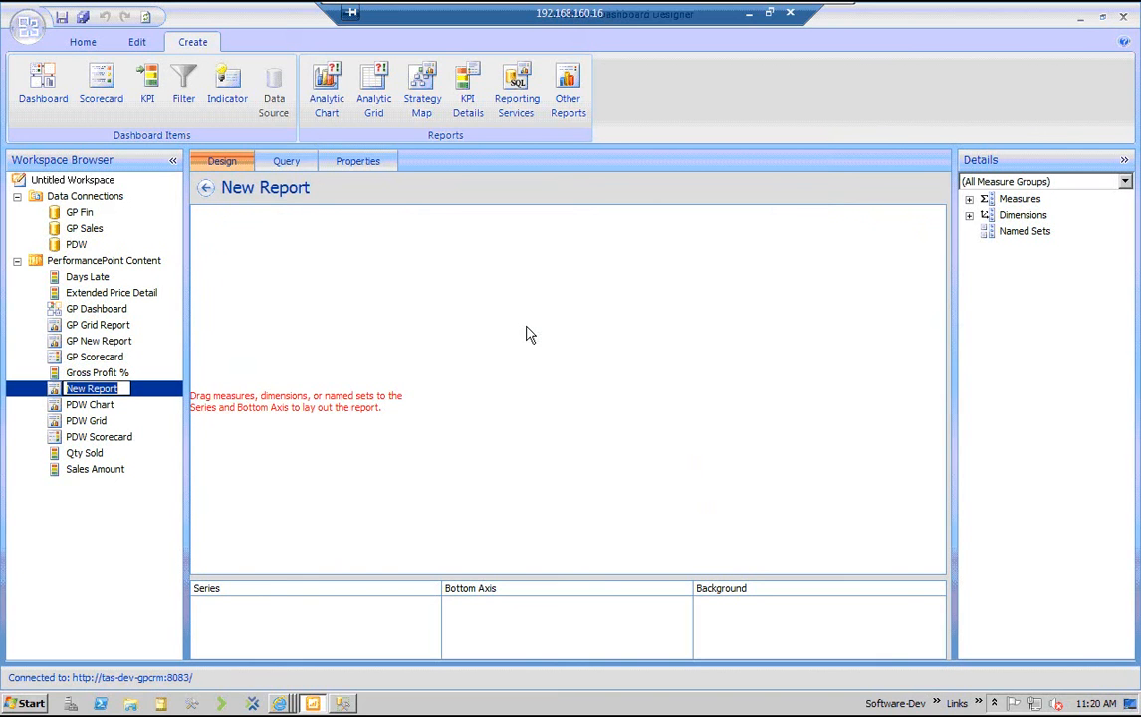
click(969, 199)
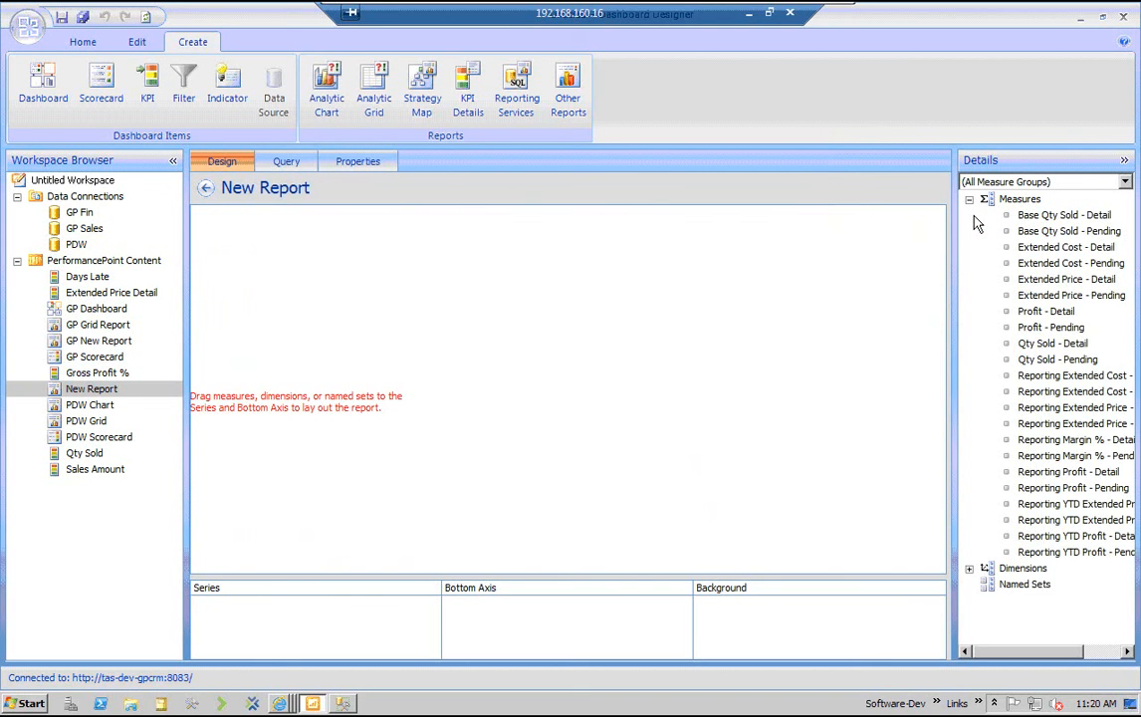
click(969, 199)
drag(953, 215, 911, 213)
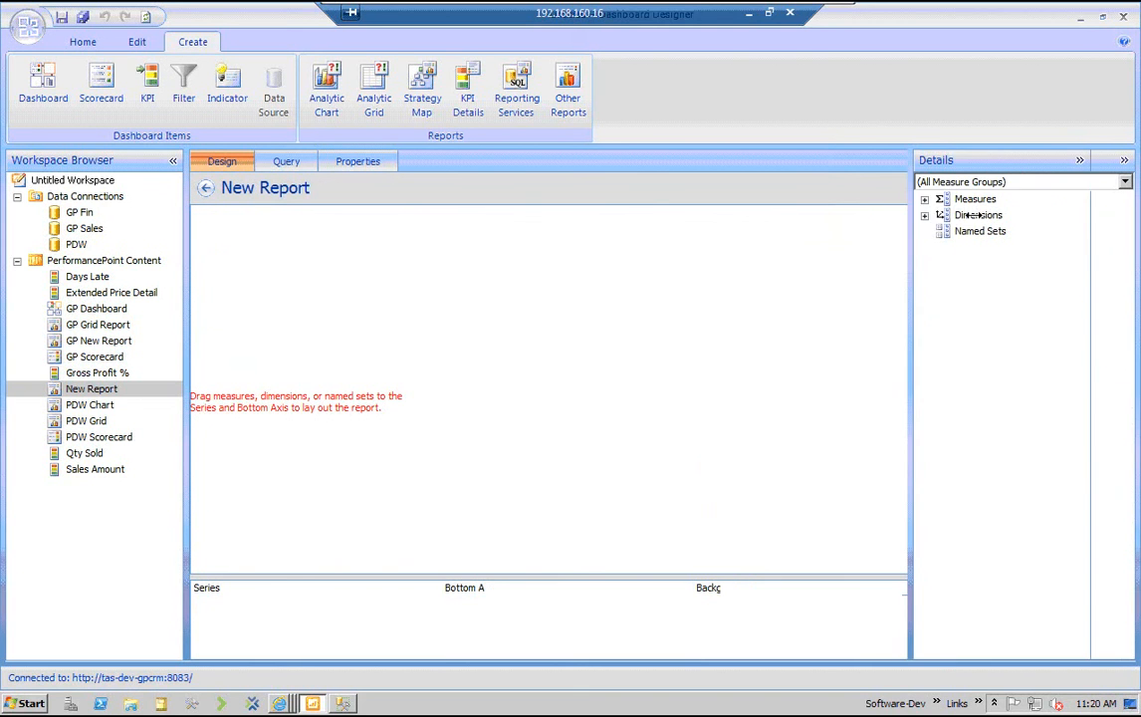
click(924, 201)
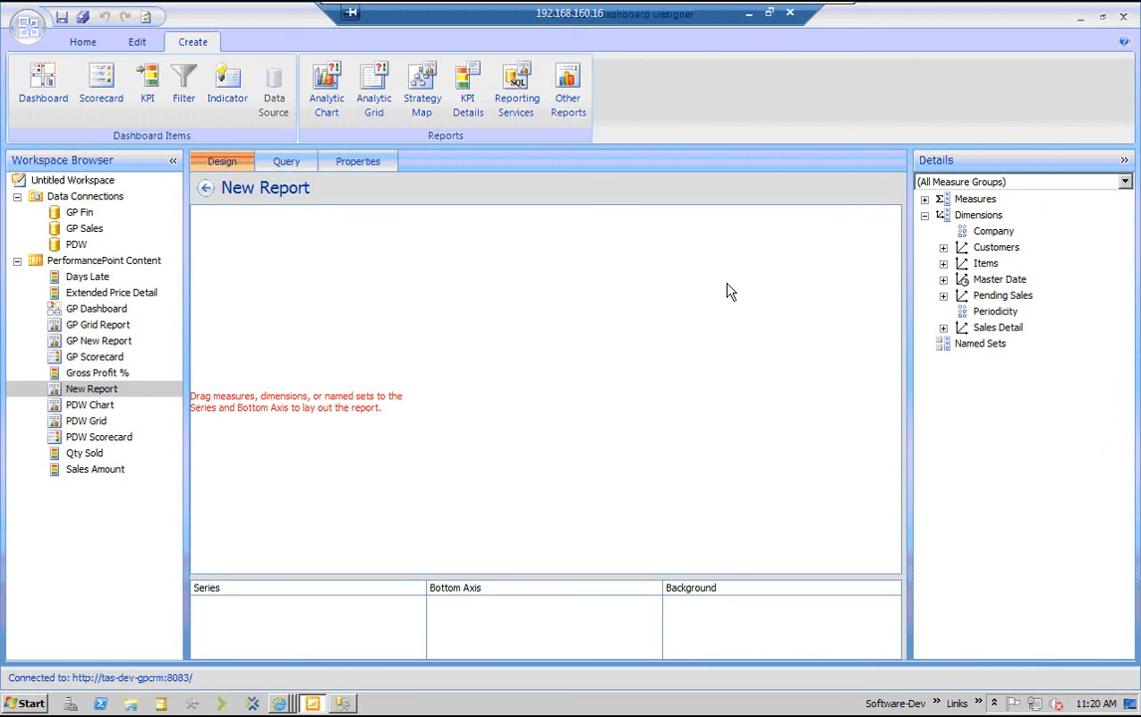
Lay out the chart with Items by Class in Series and Master Date Date on the Bottom Axis, replacing the series with Item Class Description
drag(727, 284, 728, 289)
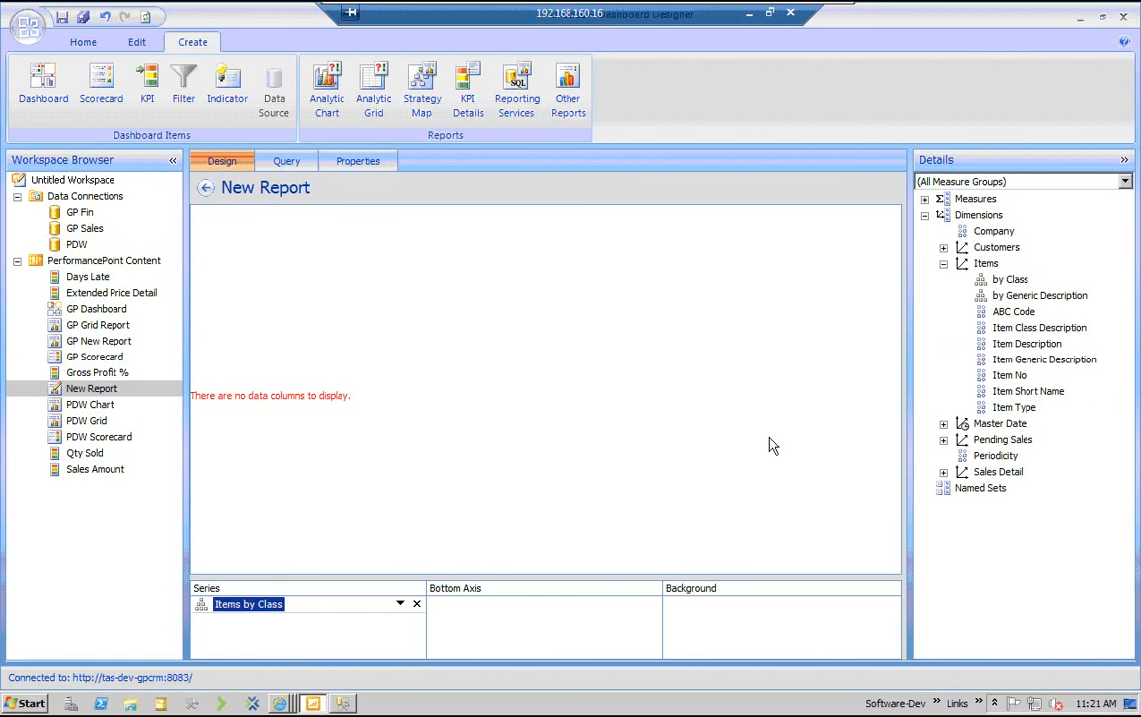
click(943, 423)
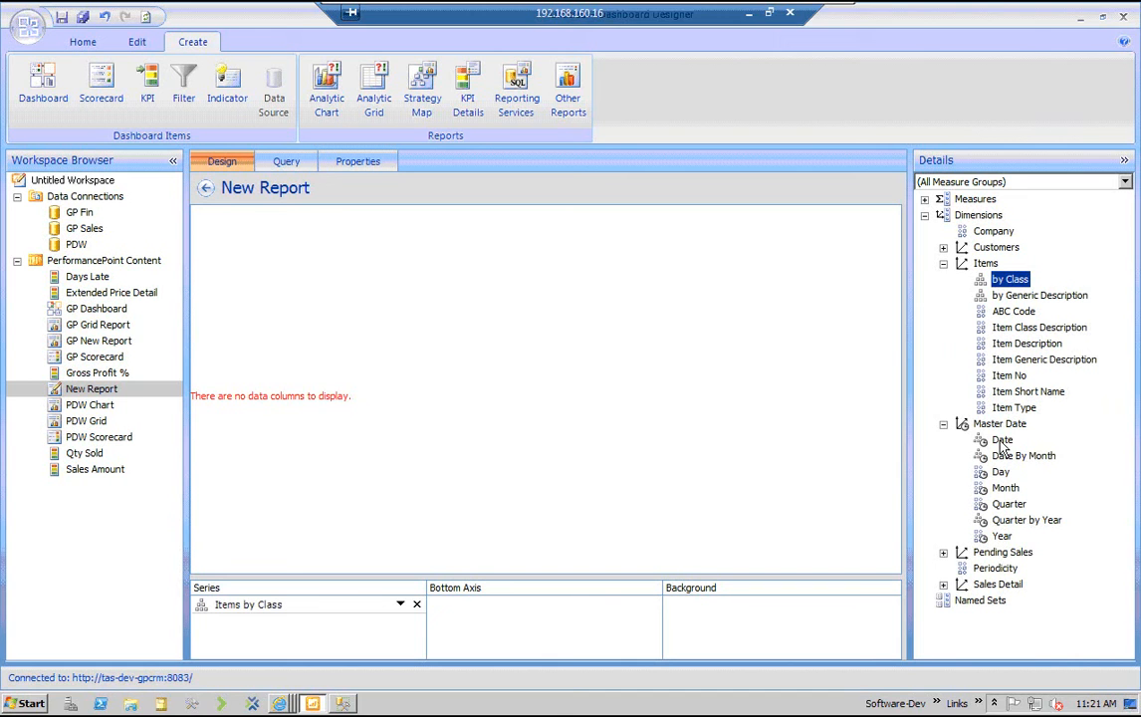
drag(1003, 440, 498, 609)
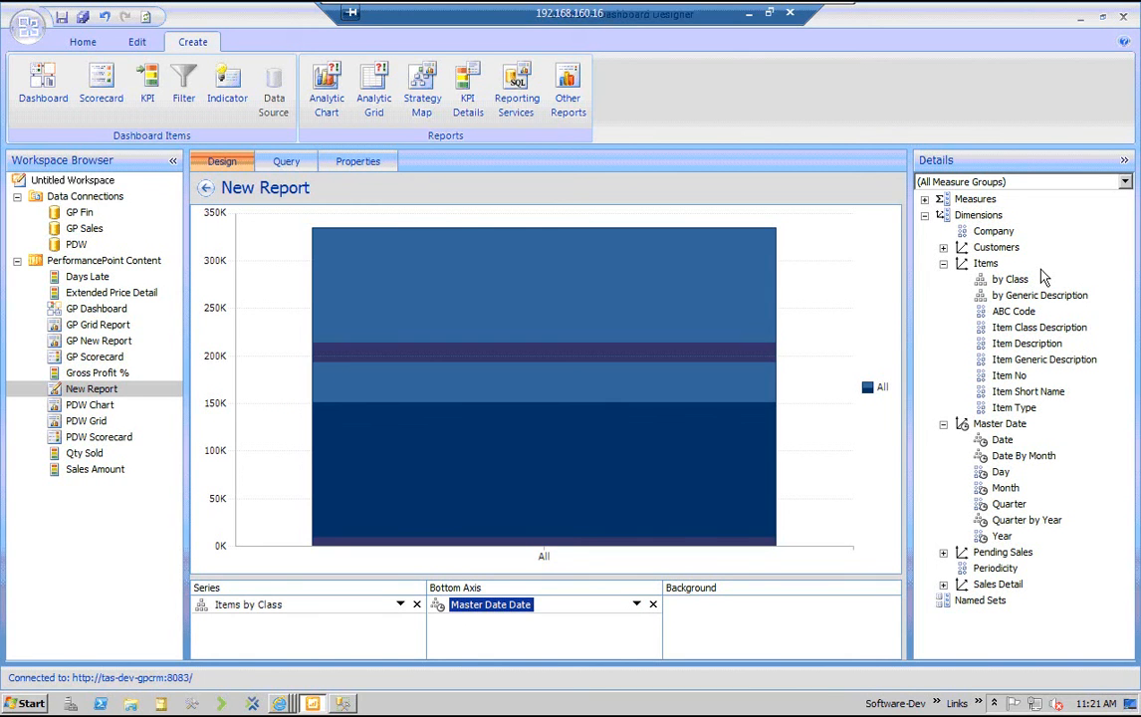
click(416, 605)
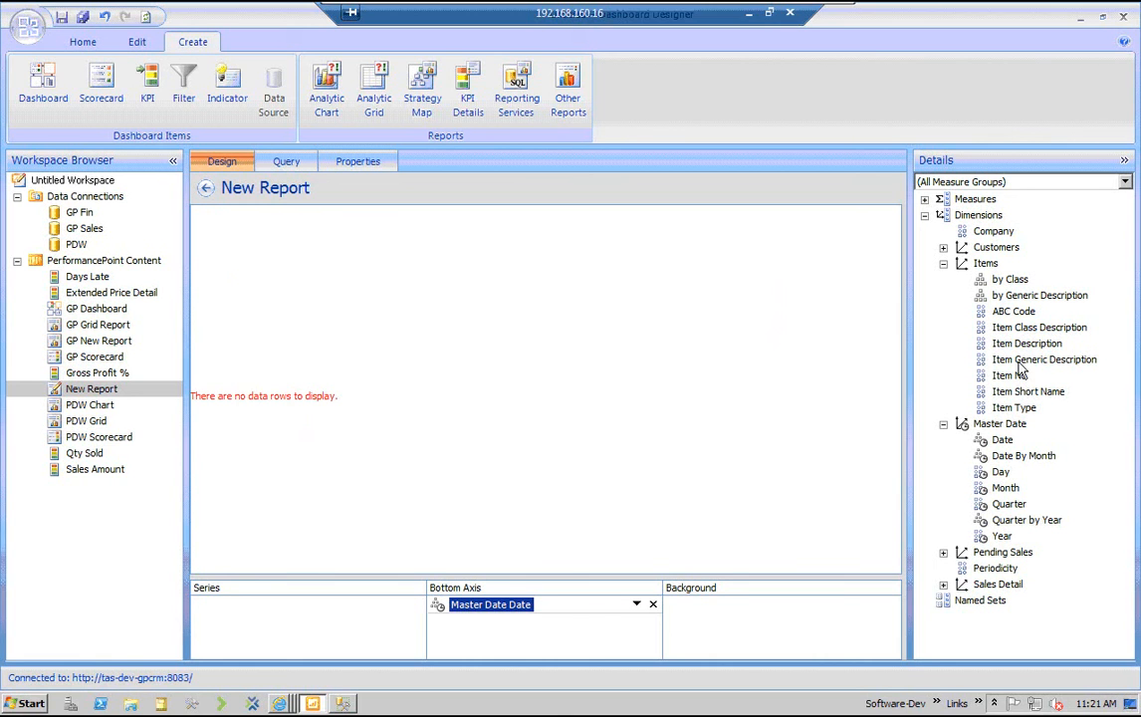
drag(1036, 328, 342, 634)
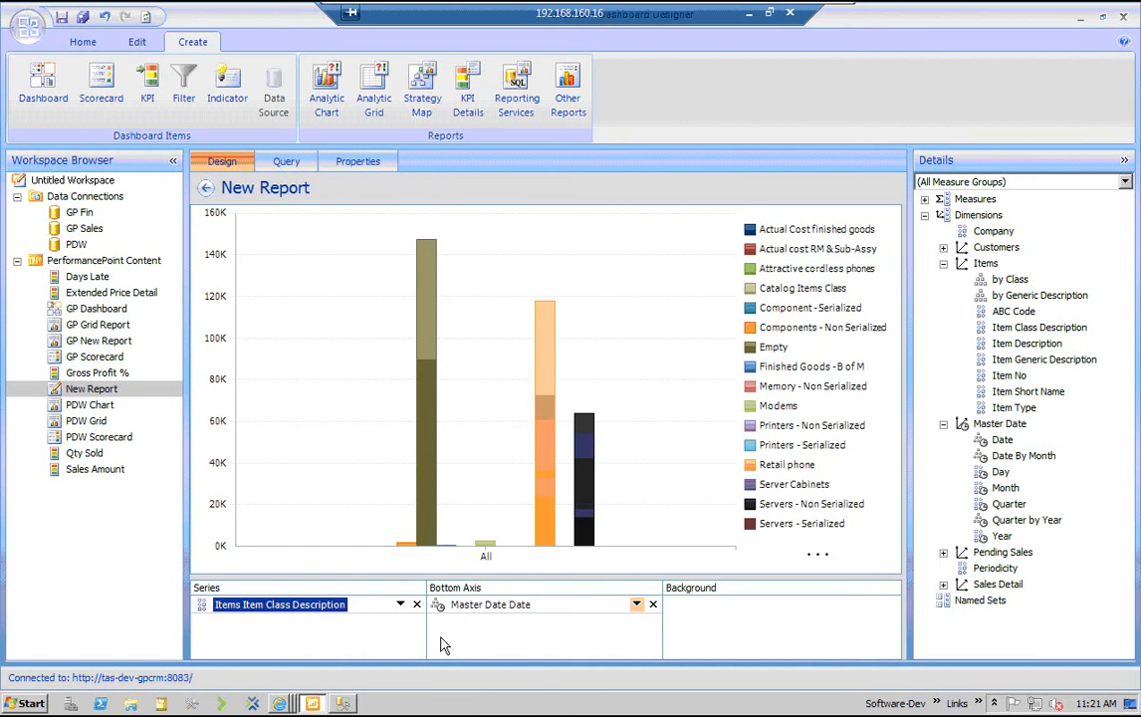
Add the year 2017 to the default member in the Bottom Axis date selection of the chart
click(313, 233)
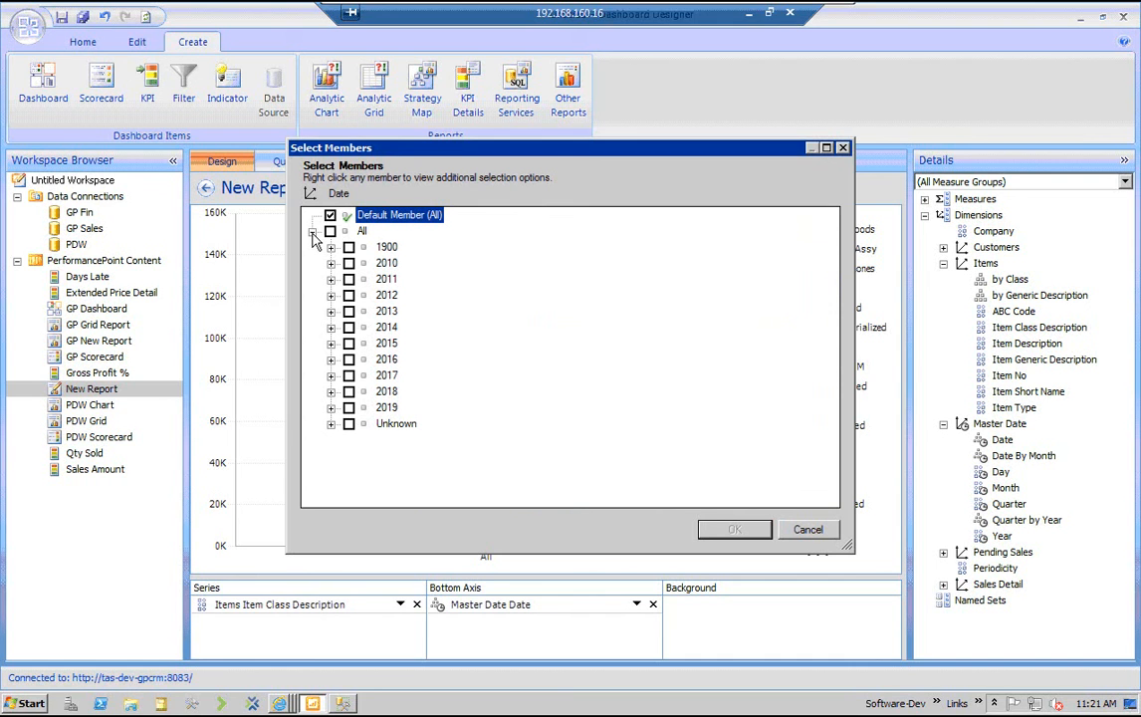
click(332, 296)
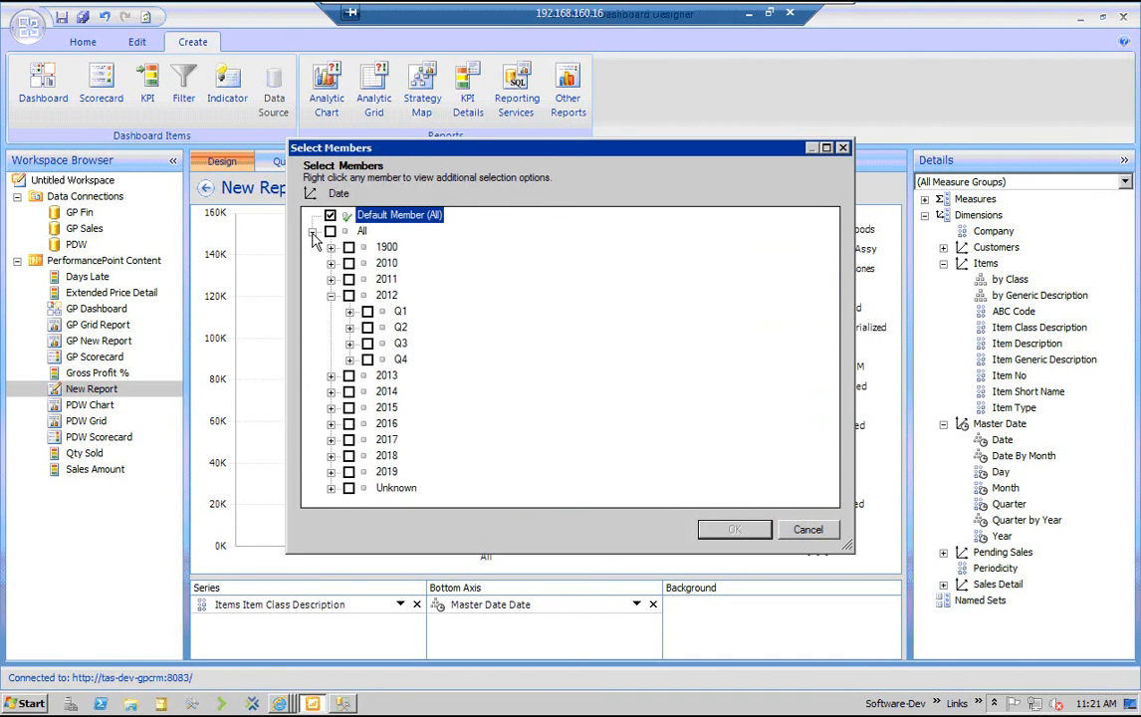
click(350, 312)
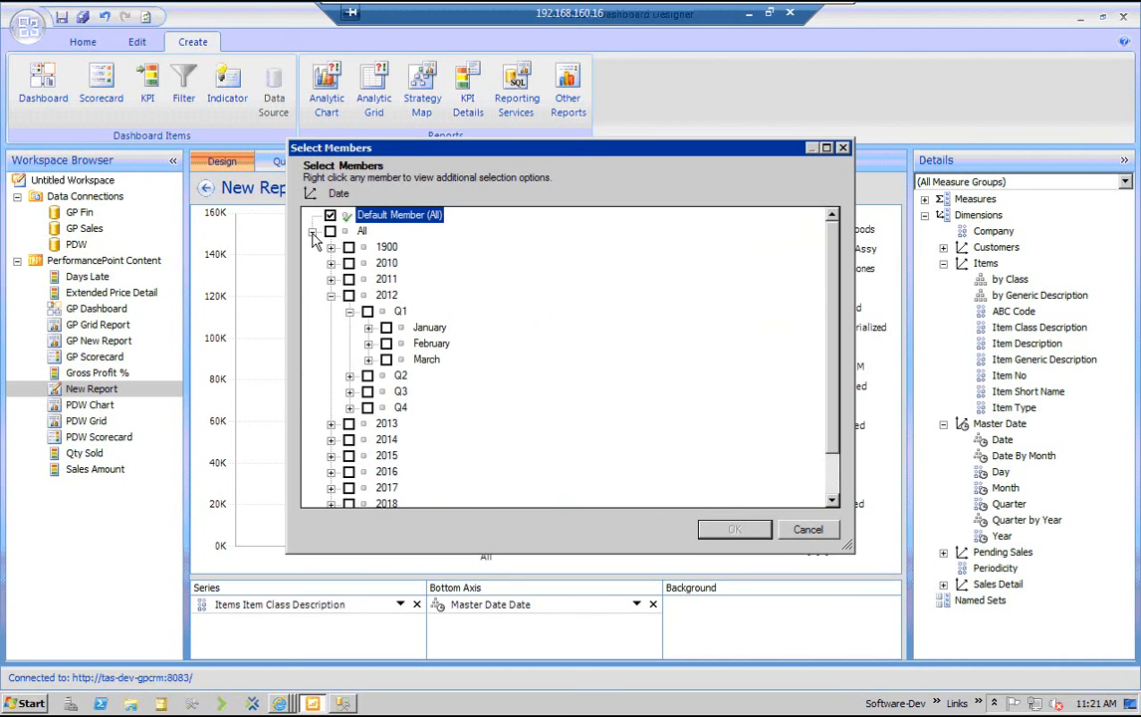
click(369, 327)
click(368, 328)
click(350, 312)
click(331, 296)
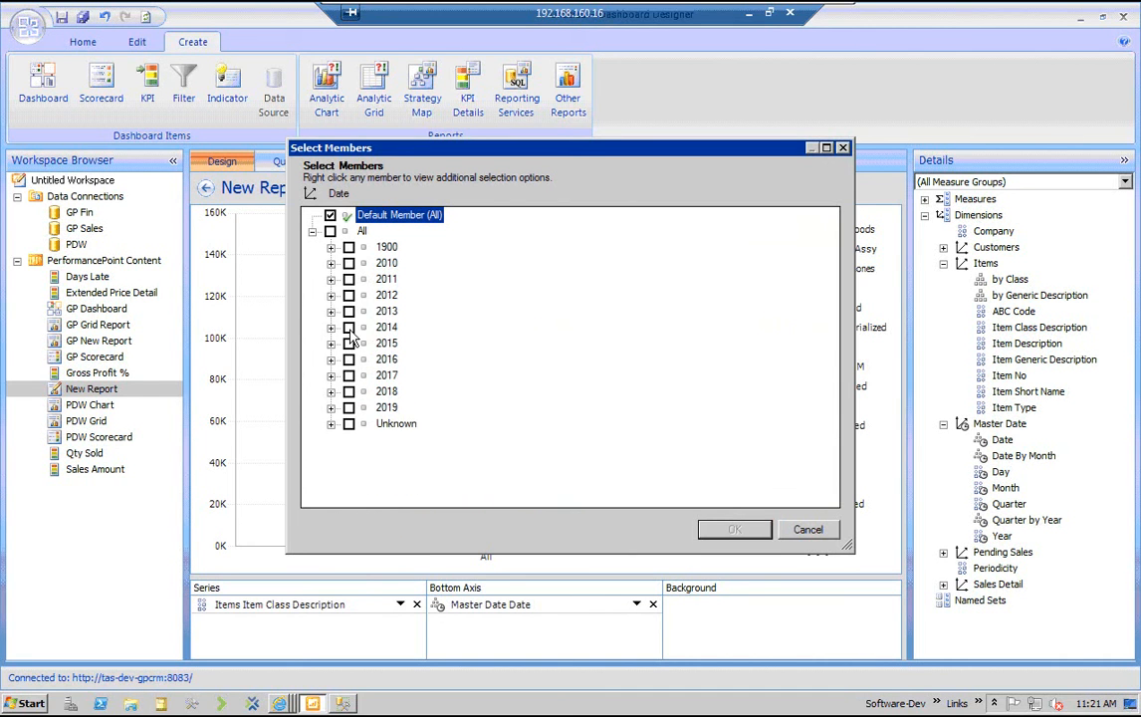
click(348, 375)
click(734, 529)
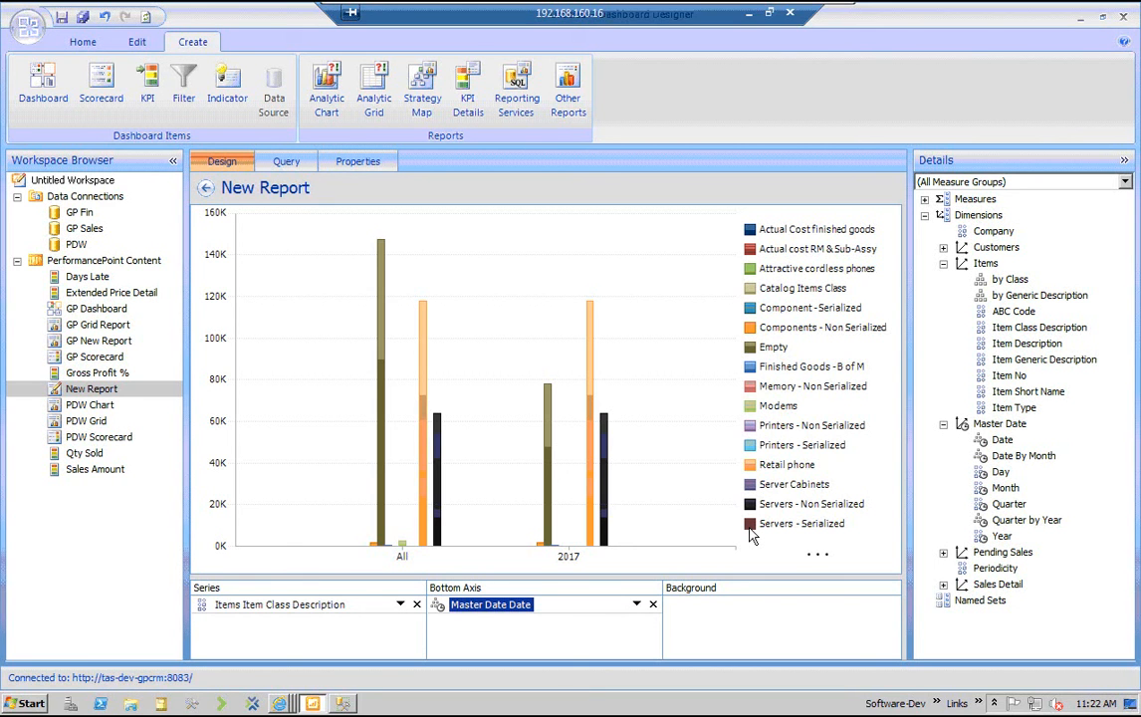
Rename the new chart report as WGP Report and save it
click(750, 535)
key(F2)
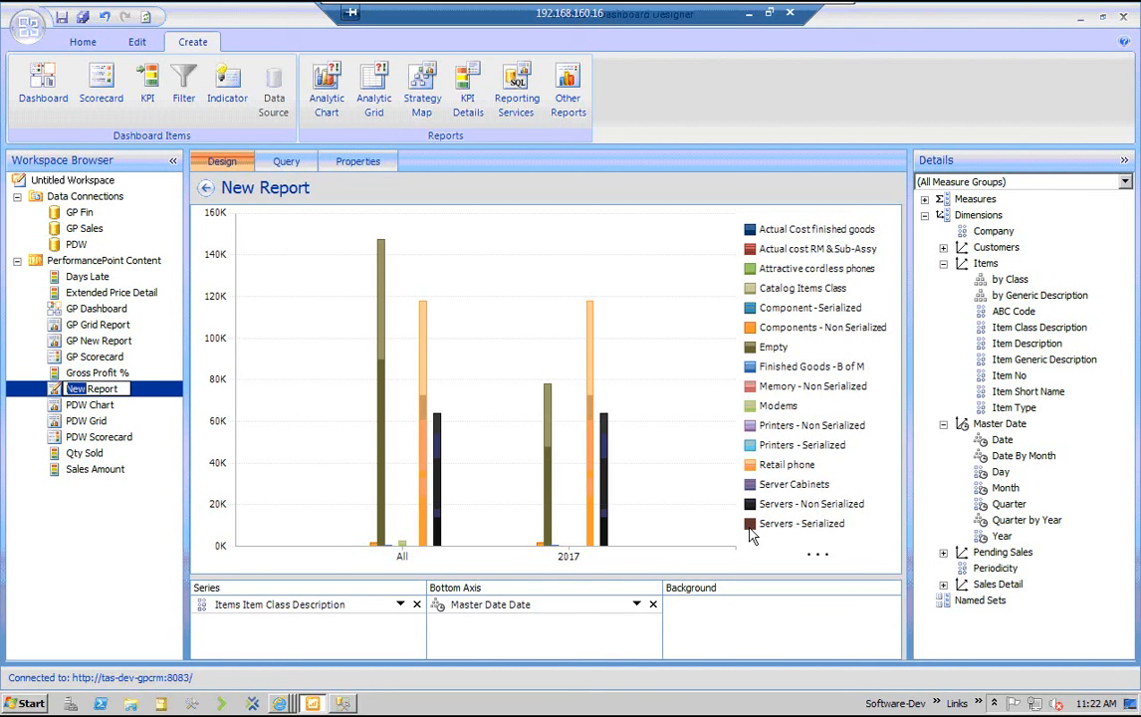
text(WGP)
click(136, 553)
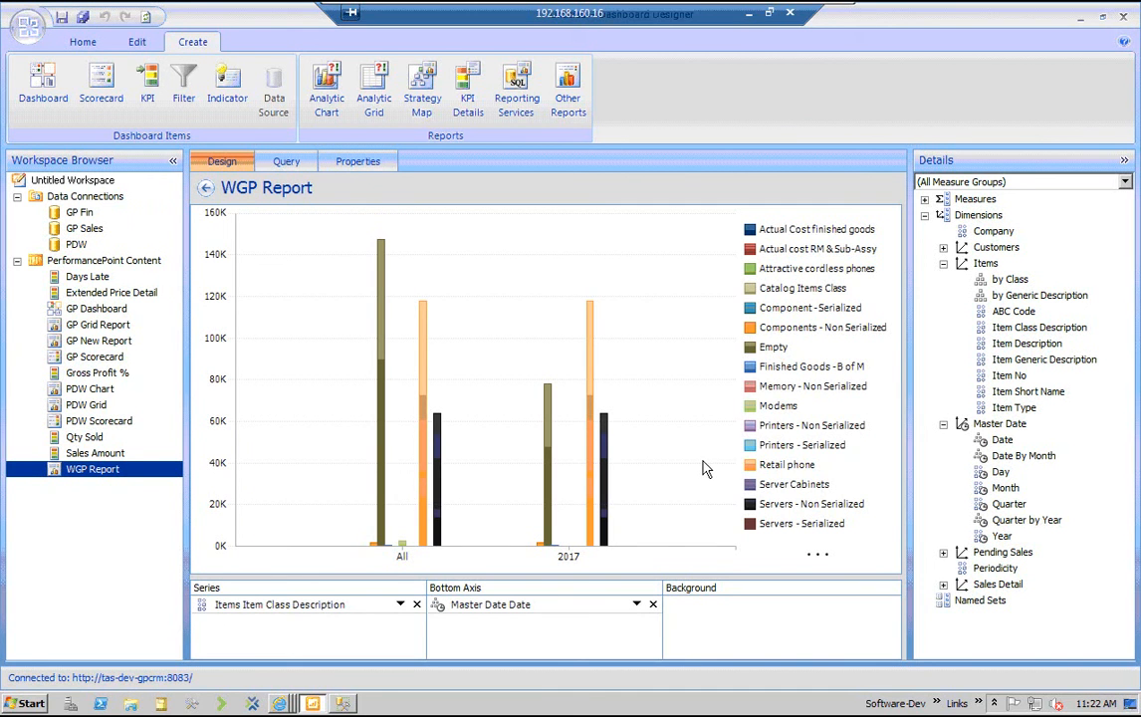
click(626, 389)
Open GP Grid Report and examine the quarterly breakdown under 2017, collapsing it again
click(97, 325)
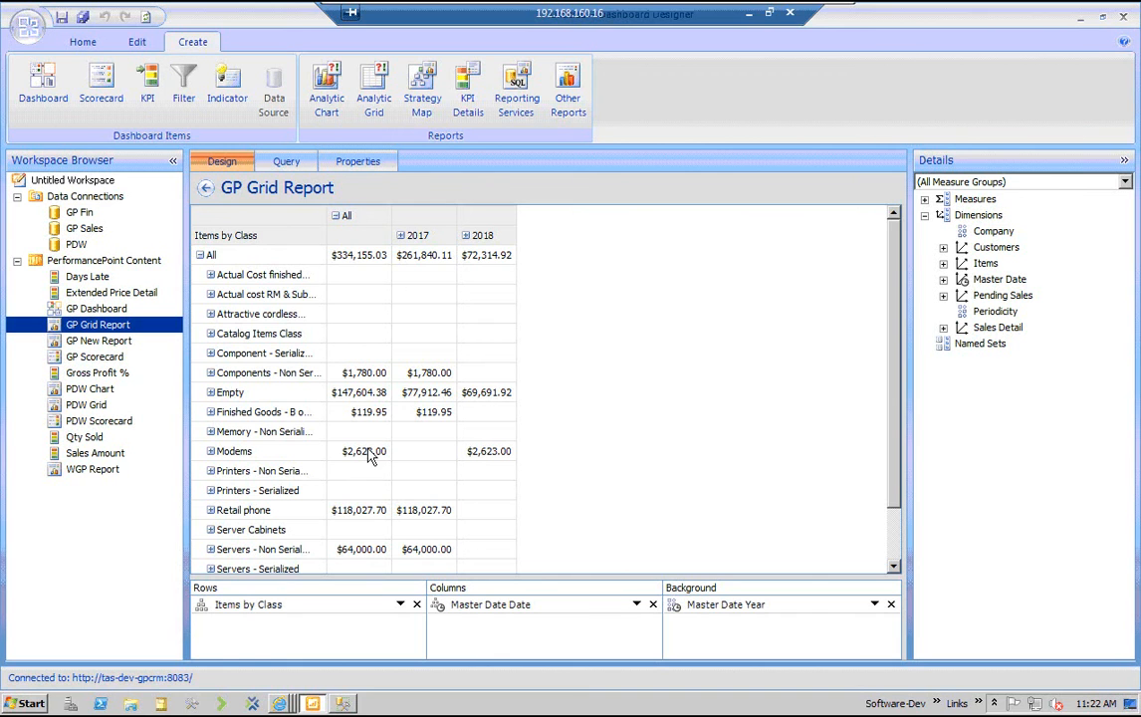
click(402, 237)
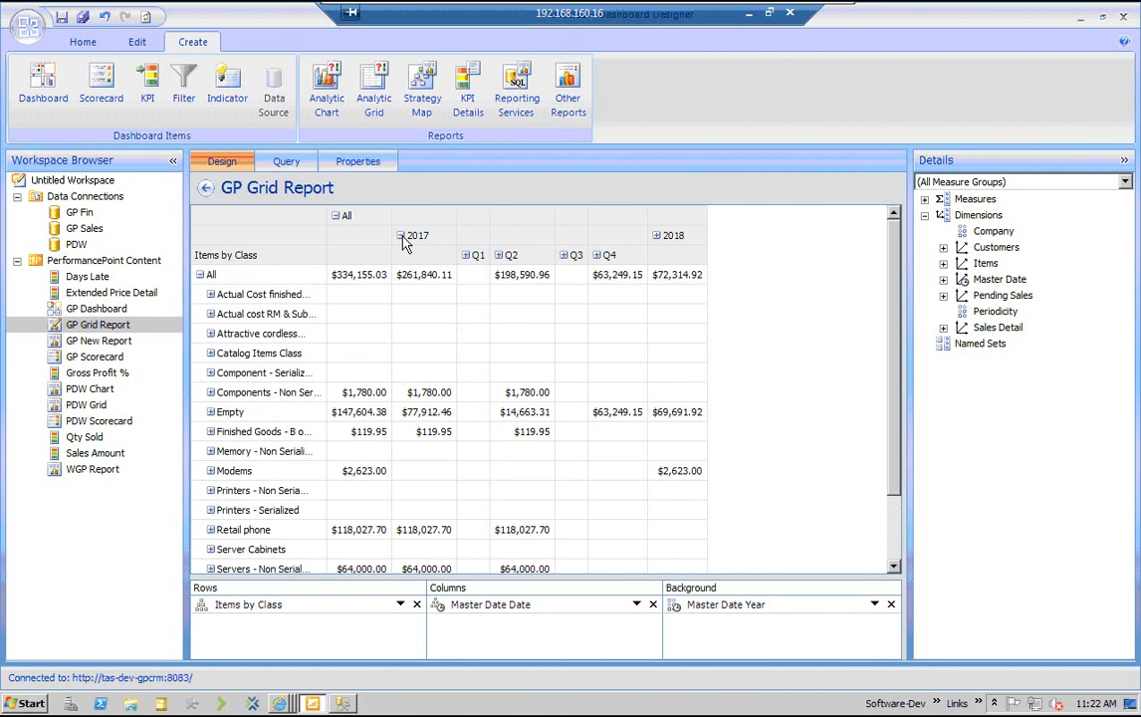
click(401, 237)
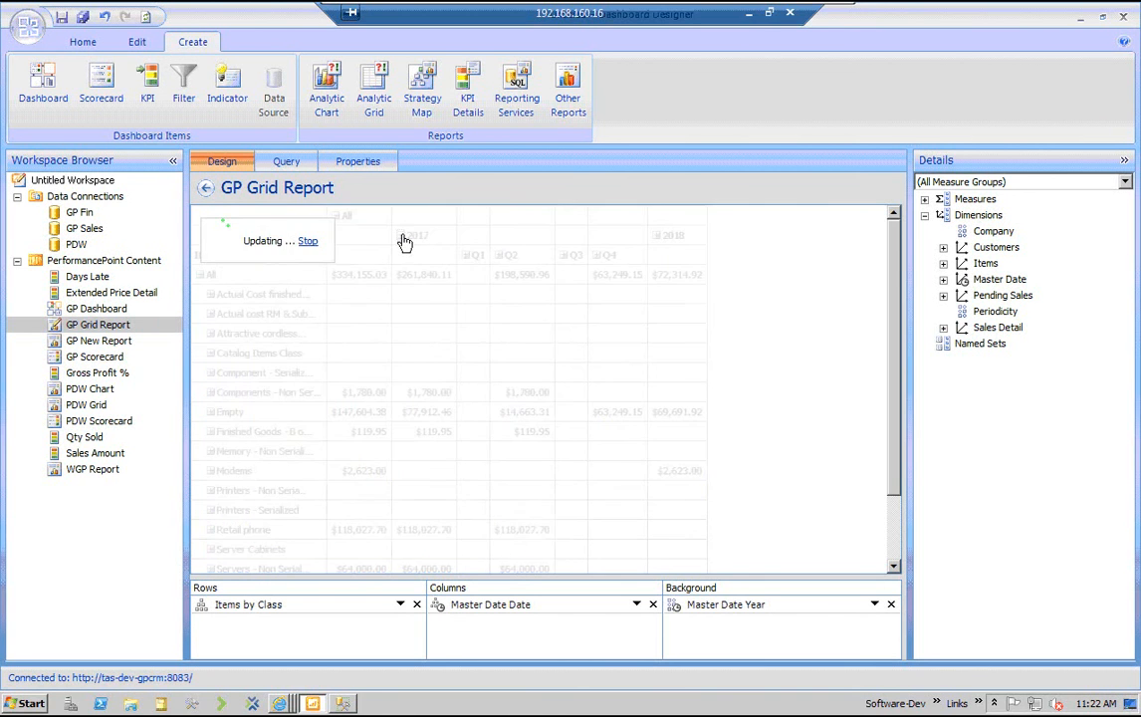
Create an analytic grid report in PerformancePoint Content from the GP Sales data source
click(90, 262)
right_click(90, 267)
mouse_move(130, 270)
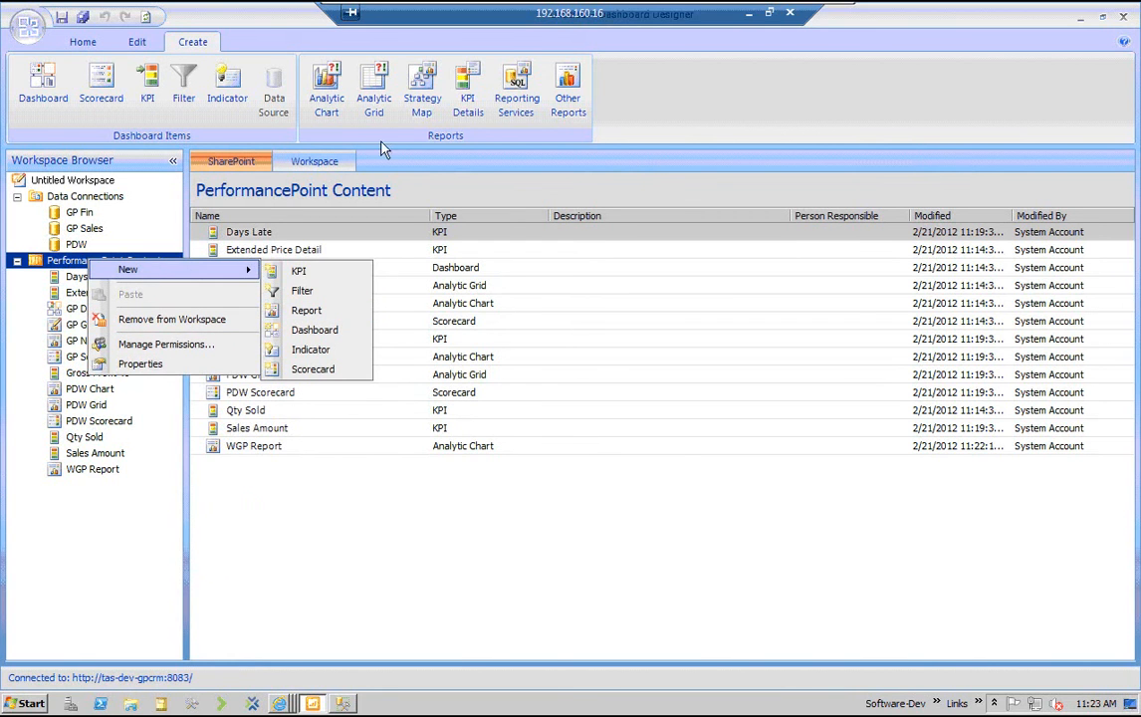
click(377, 90)
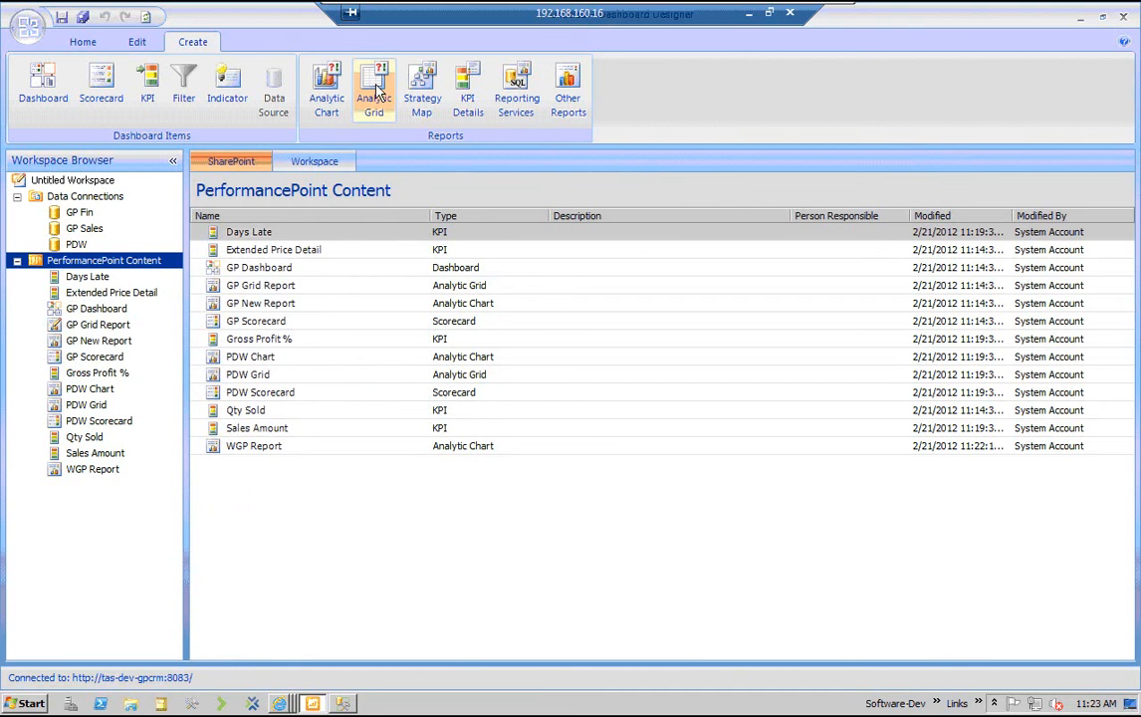
click(379, 90)
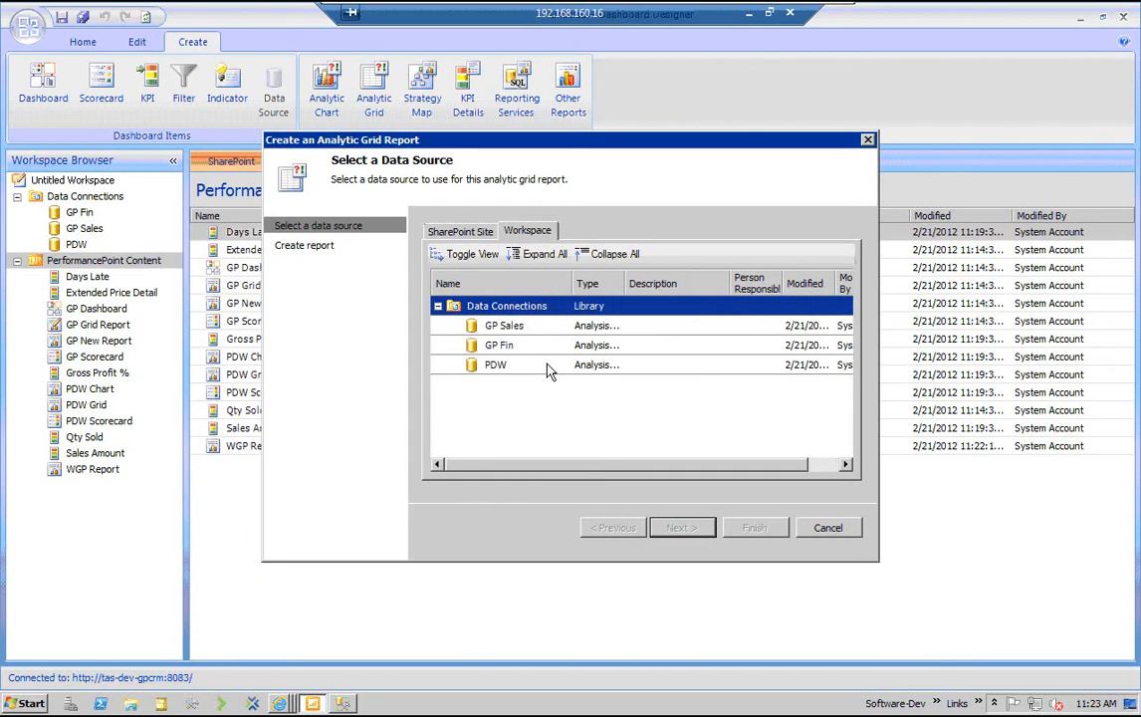
key(Down)
key(Return)
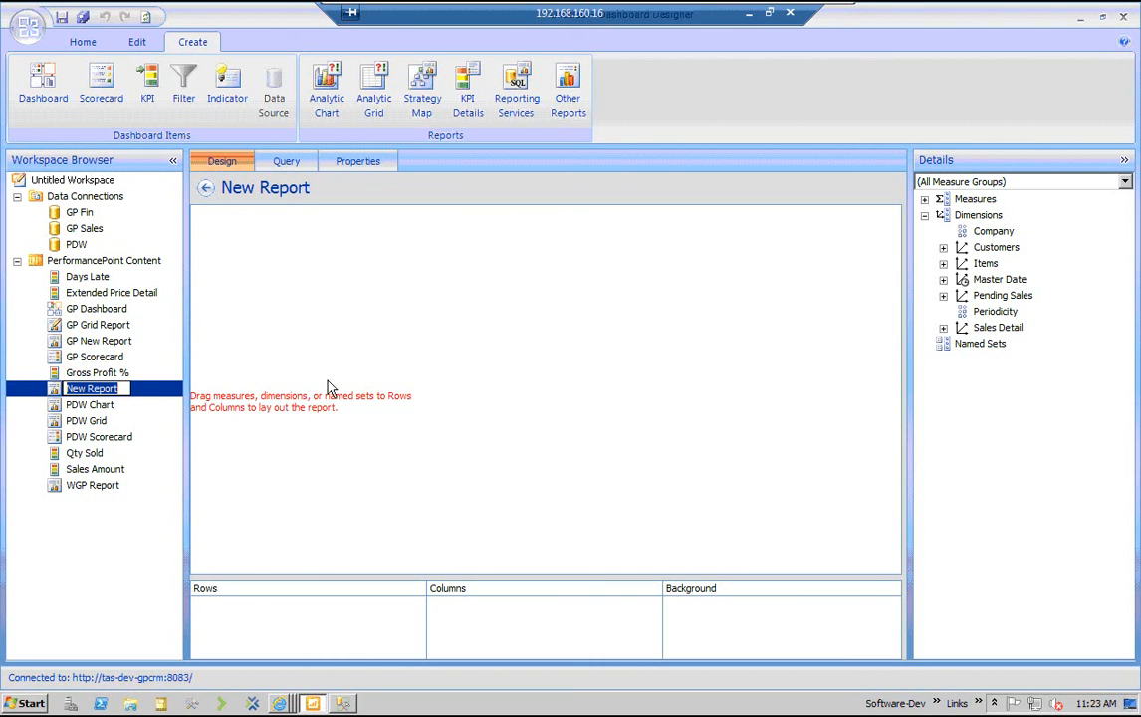
Name the new grid report WGP Grid Report
text(WGP )
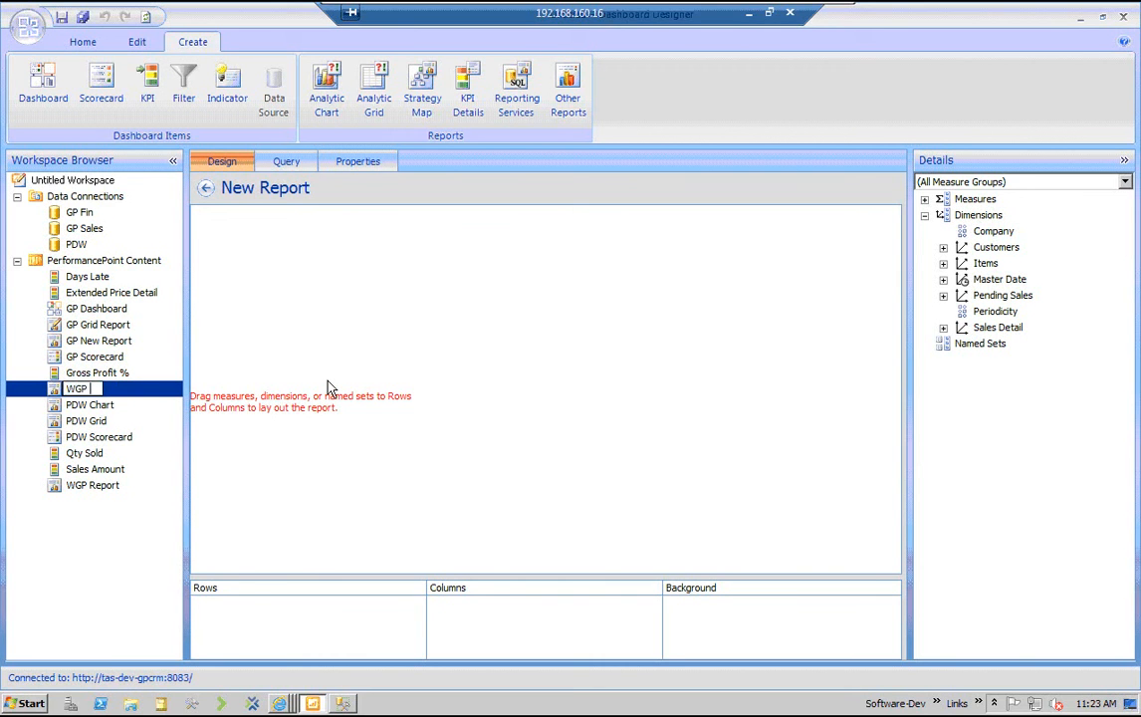
text(Grid REport)
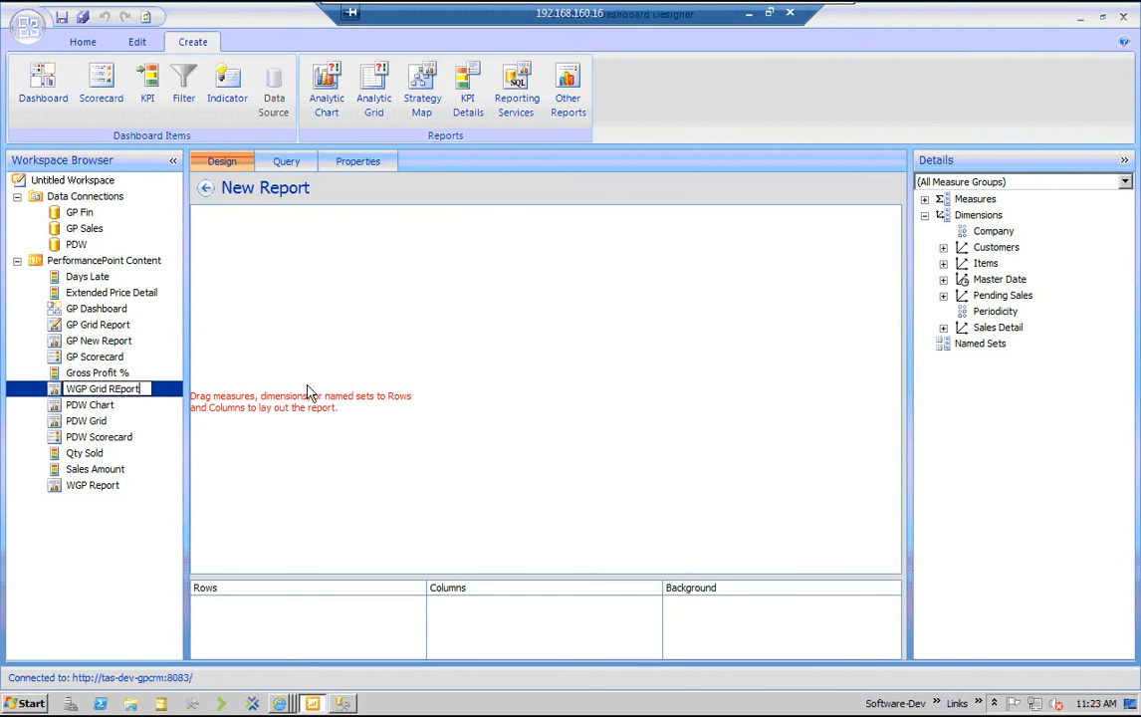
key(BackSpace)
key(BackSpace)
key(BackSpace)
key(BackSpace)
key(BackSpace)
text(eport)
key(Return)
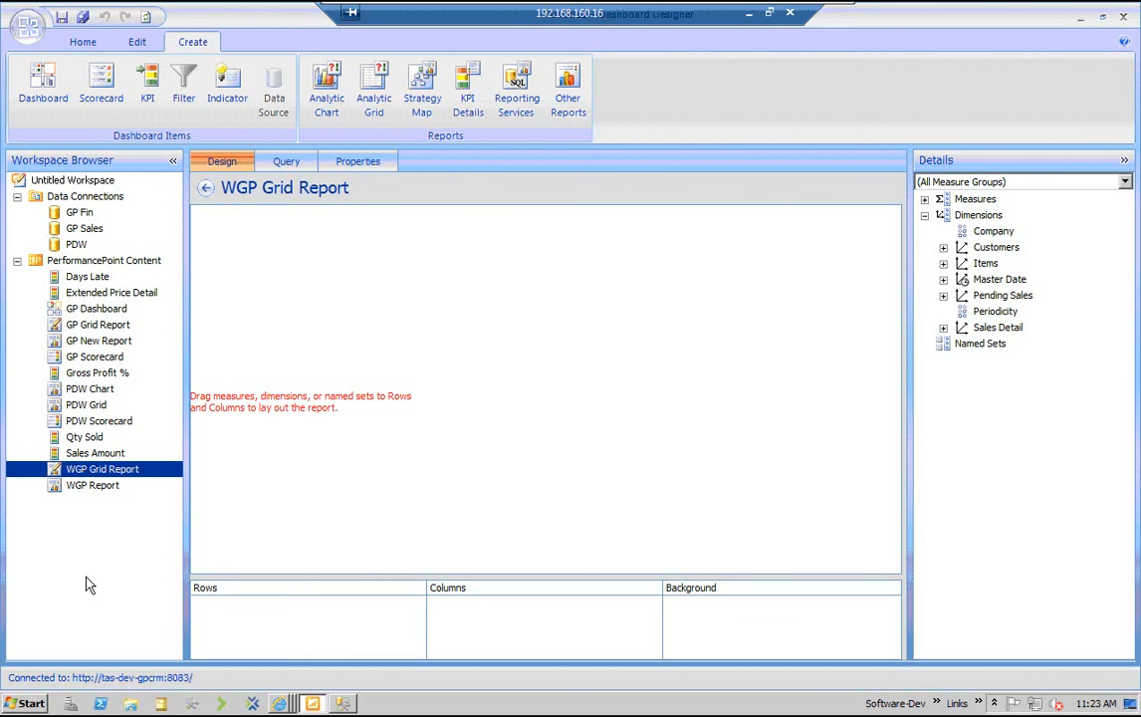
Lay out the grid with Items by Class in Rows, Master Date Date in Columns and Master Date Year in Background
double_click(984, 264)
drag(1010, 278, 343, 631)
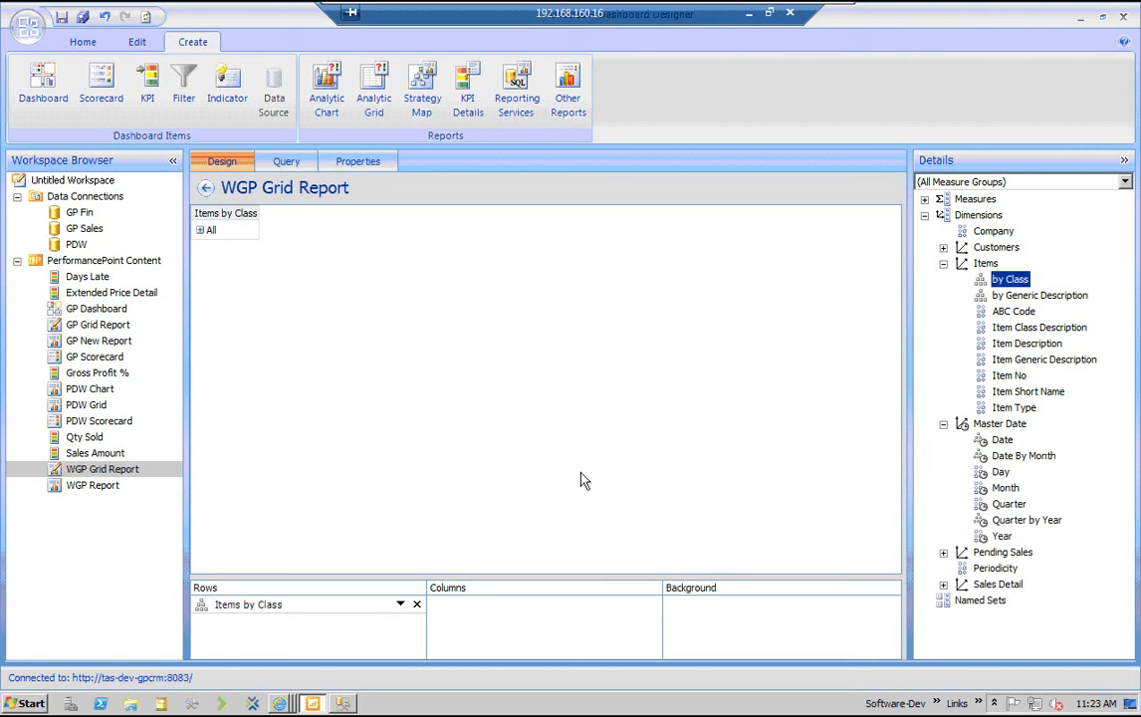
drag(1003, 441, 498, 604)
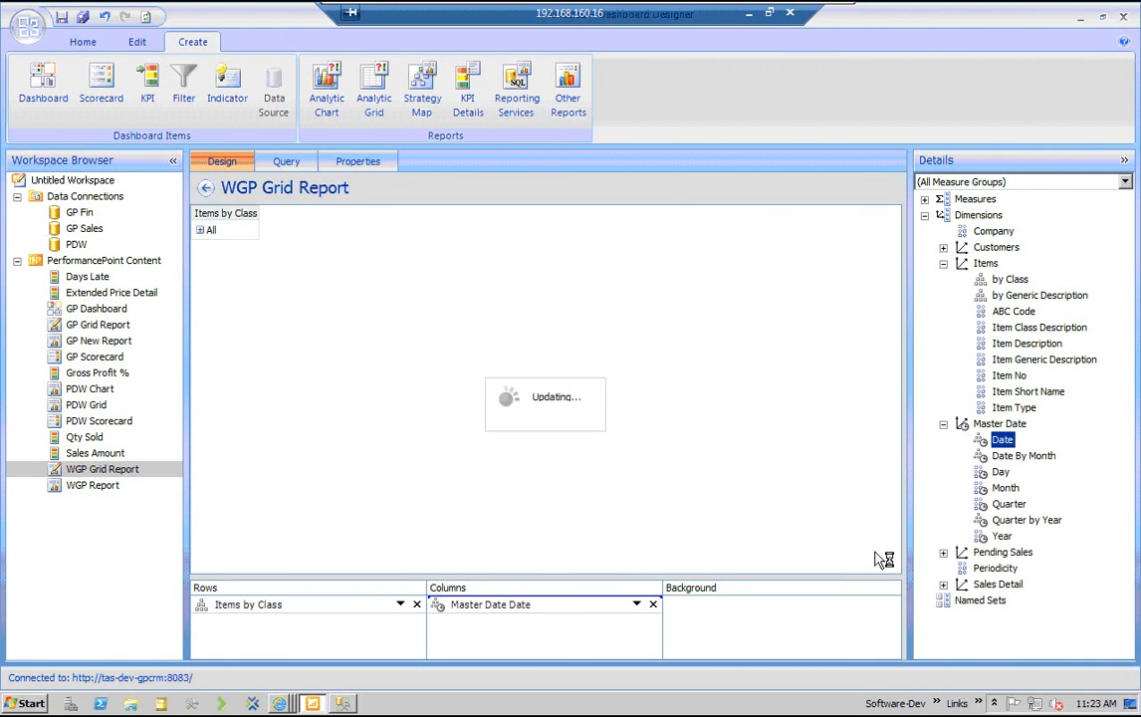
drag(1003, 536, 760, 625)
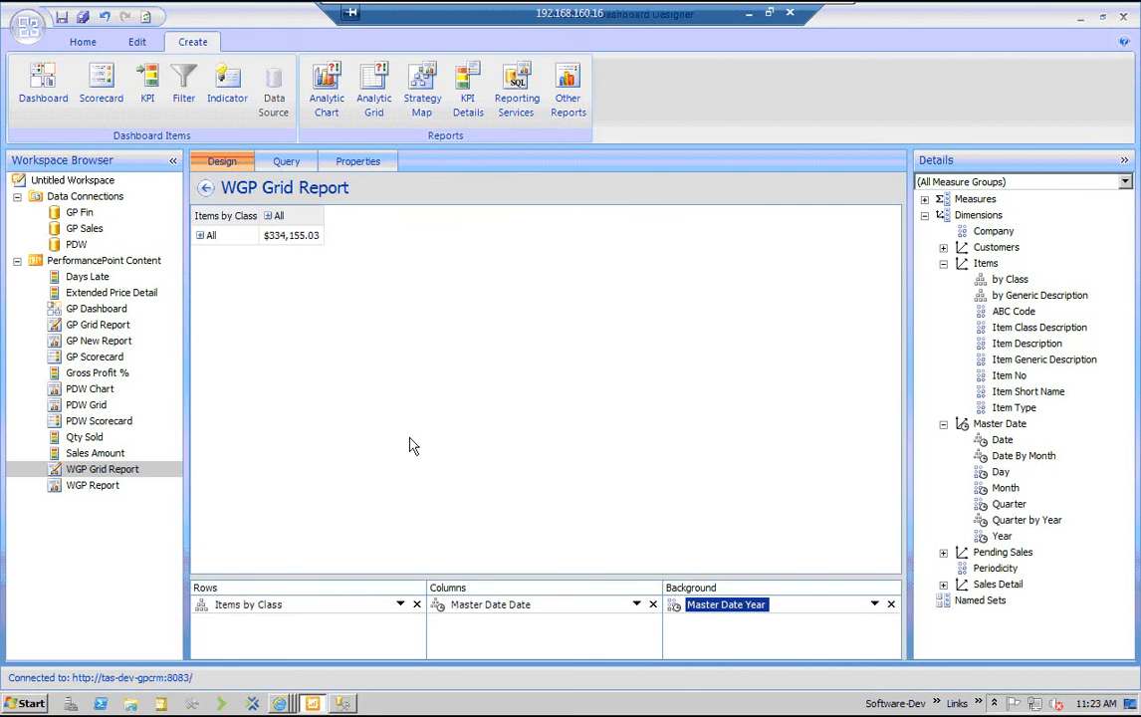
Expand the All row into its item classes, and expand and collapse the All date column
click(200, 236)
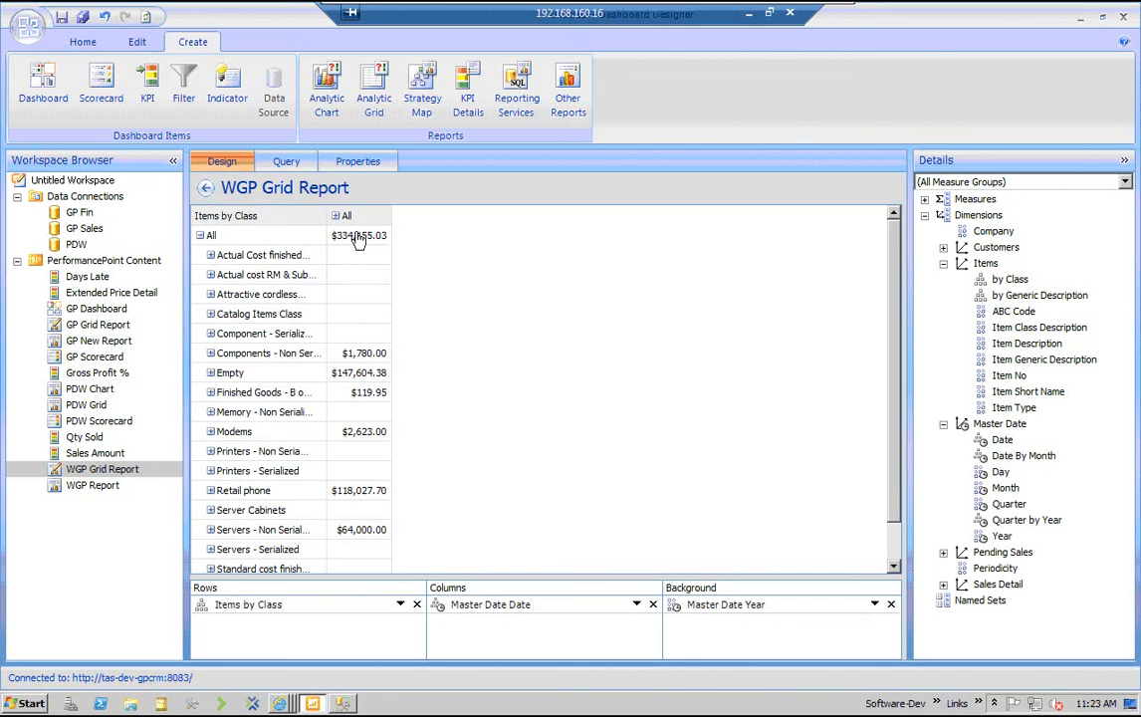
click(337, 216)
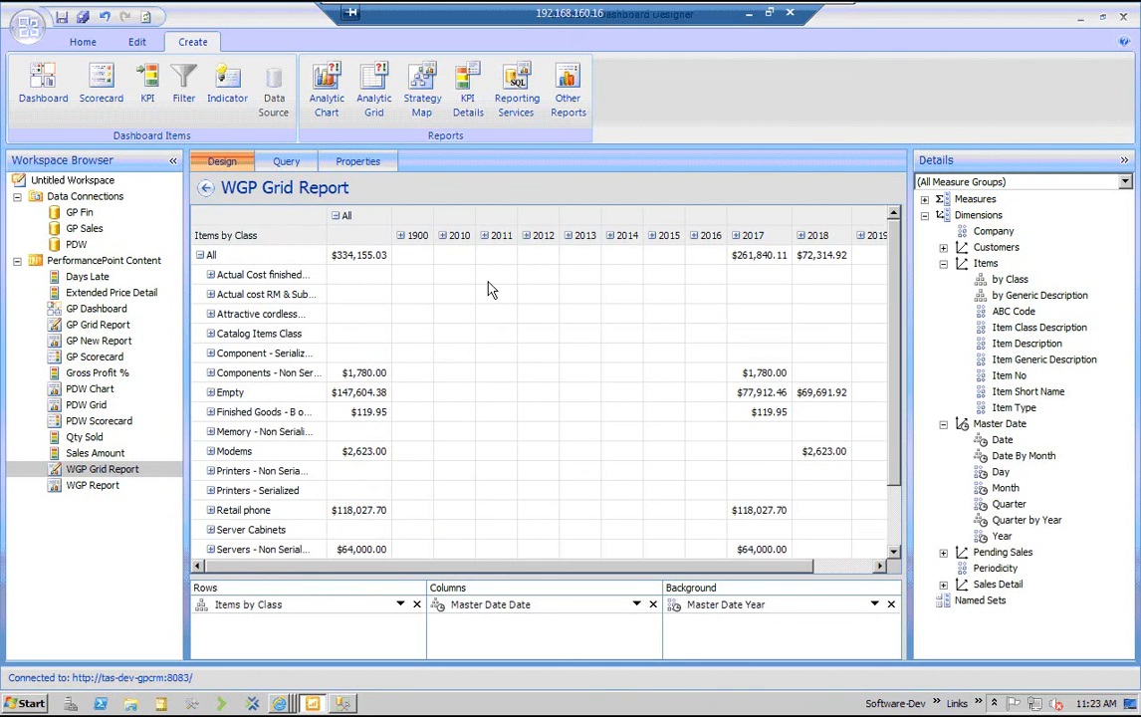
click(336, 215)
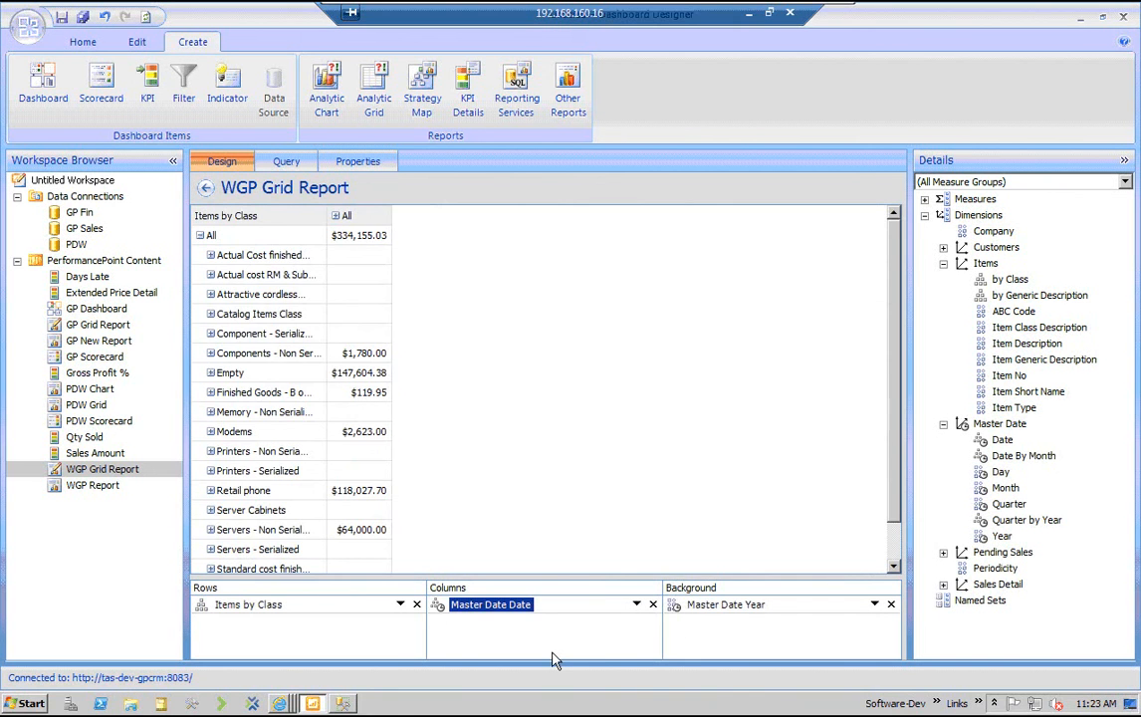
Check the member selection of Master Date Date in Columns and accept it as it stands
click(637, 605)
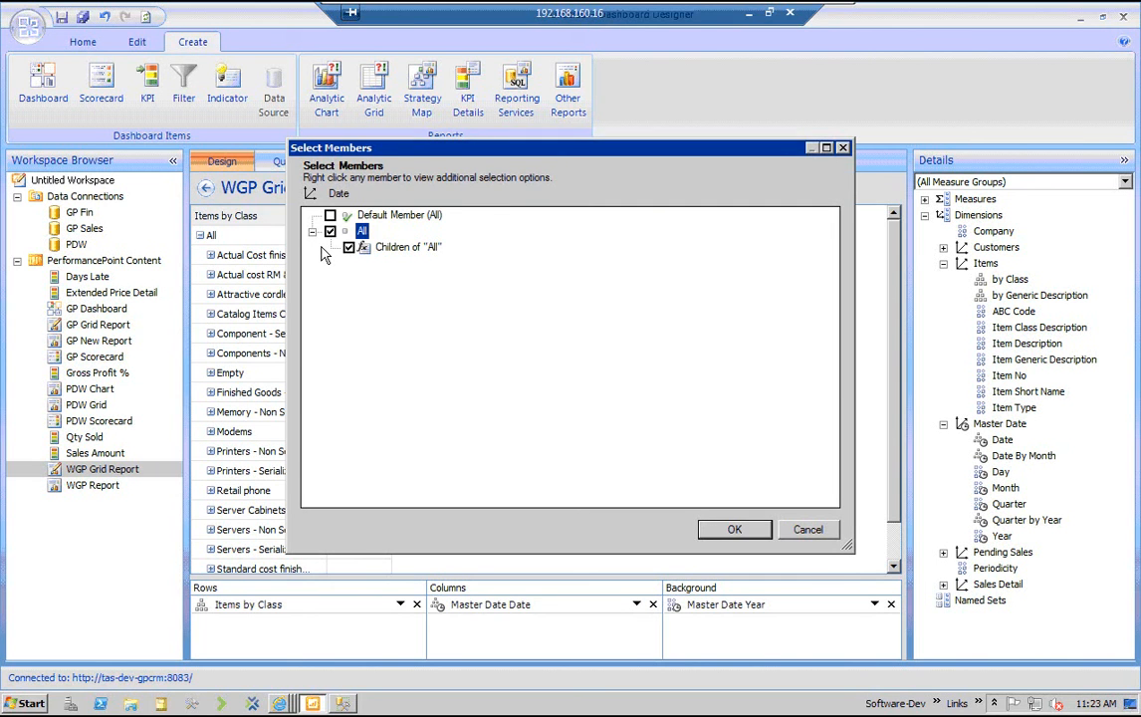
key(Return)
key(Tab)
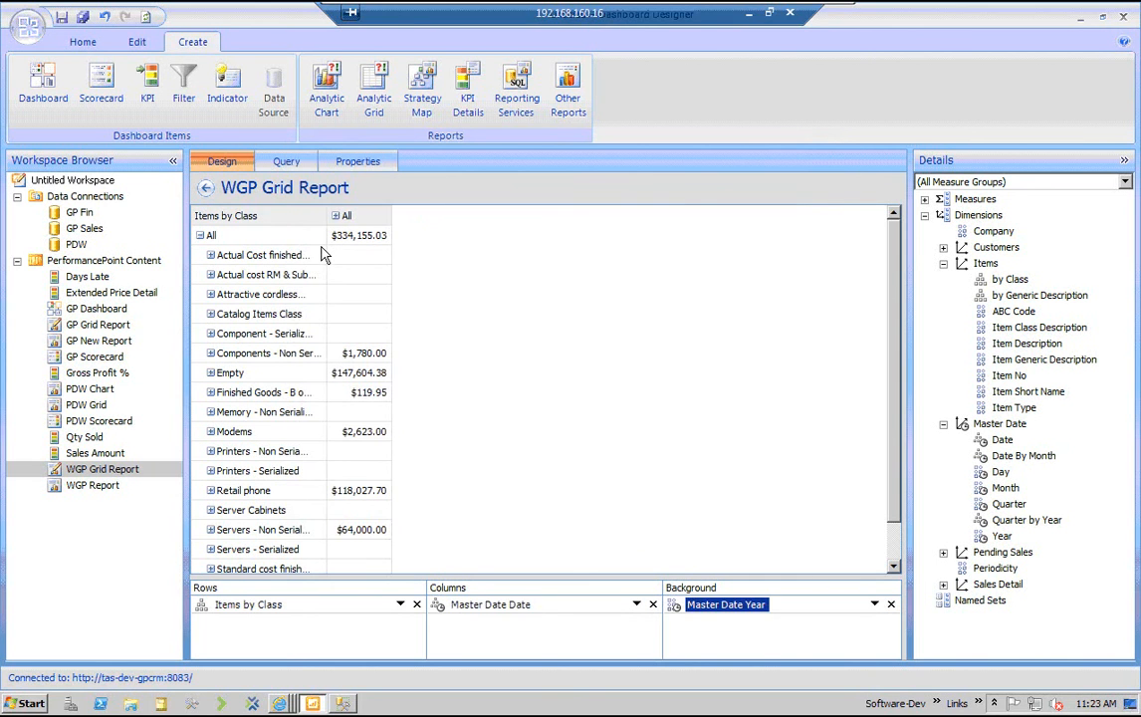
Add 2017 to the selected members of Master Date Year in Background
click(313, 232)
click(349, 375)
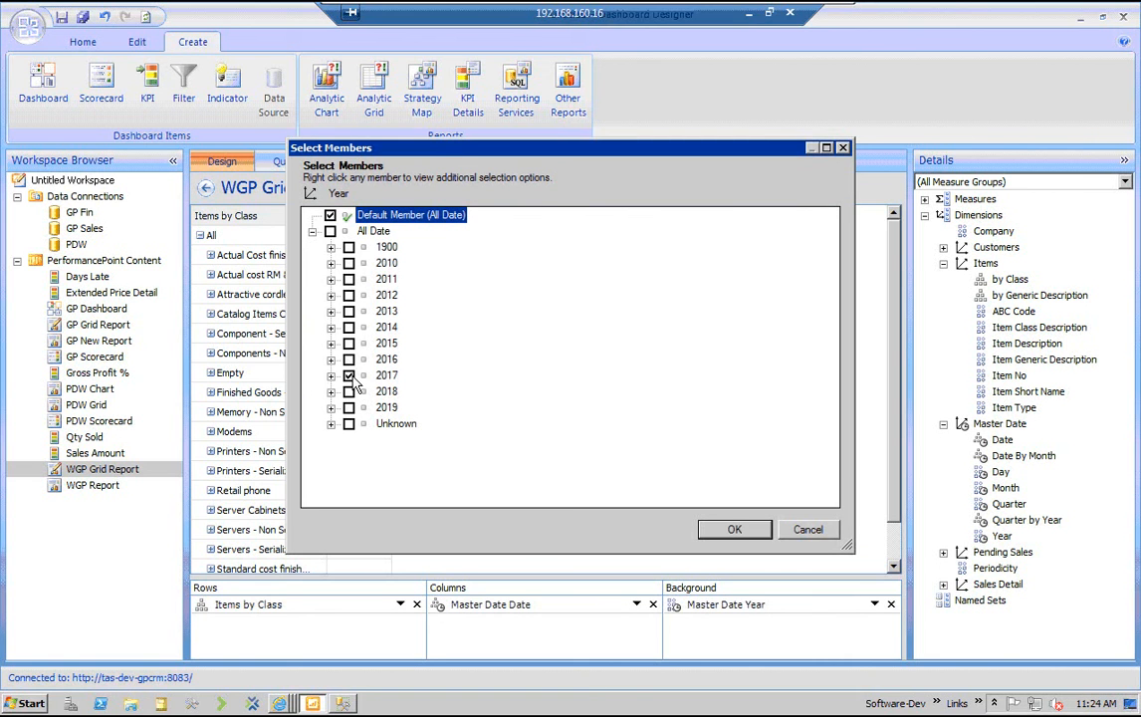
click(727, 530)
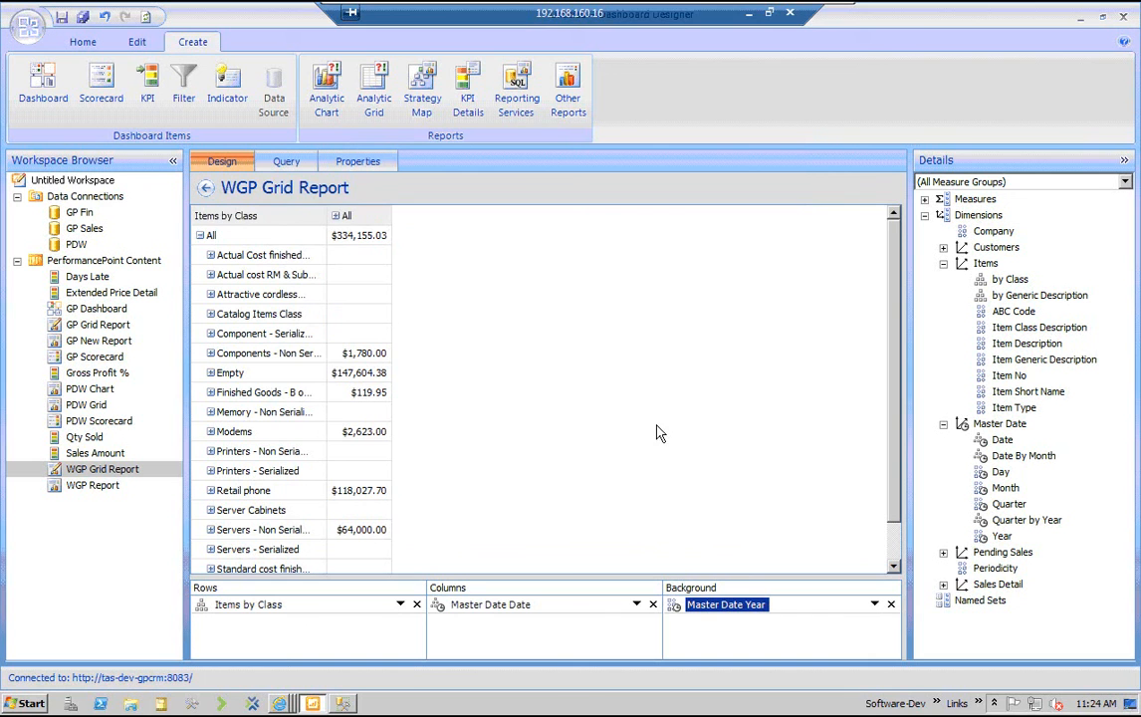
Check the Master Date Date members in Columns without changing them, and revise the Master Date Year member selection in Background
click(637, 605)
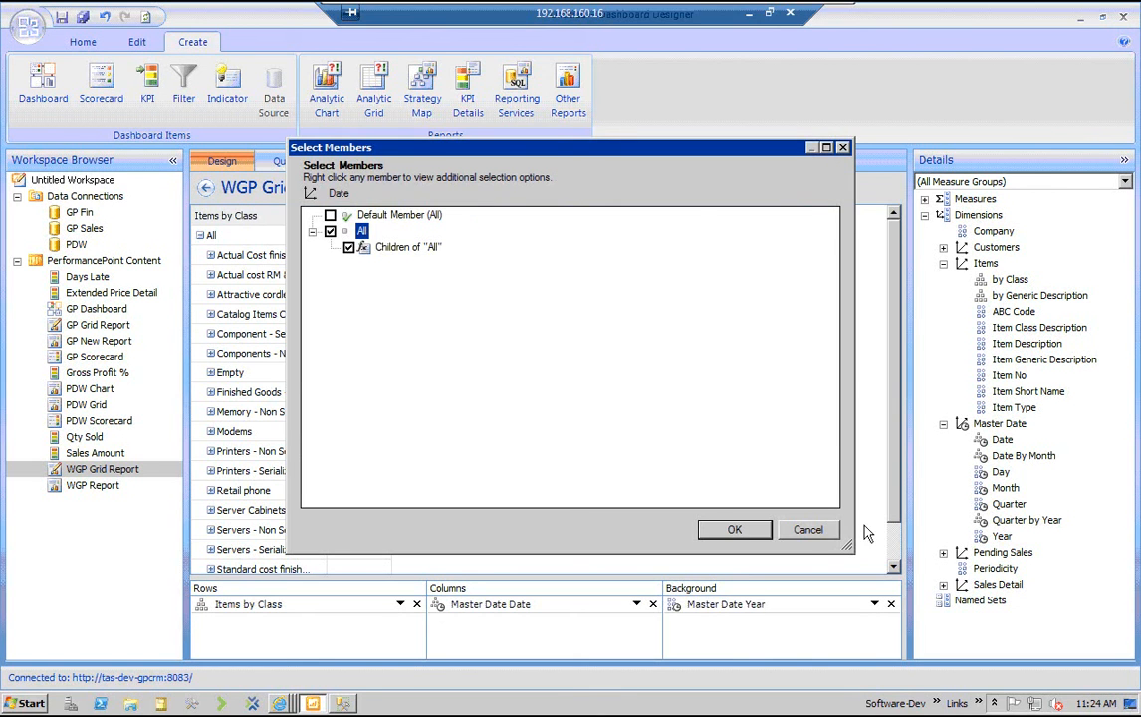
click(808, 530)
click(874, 608)
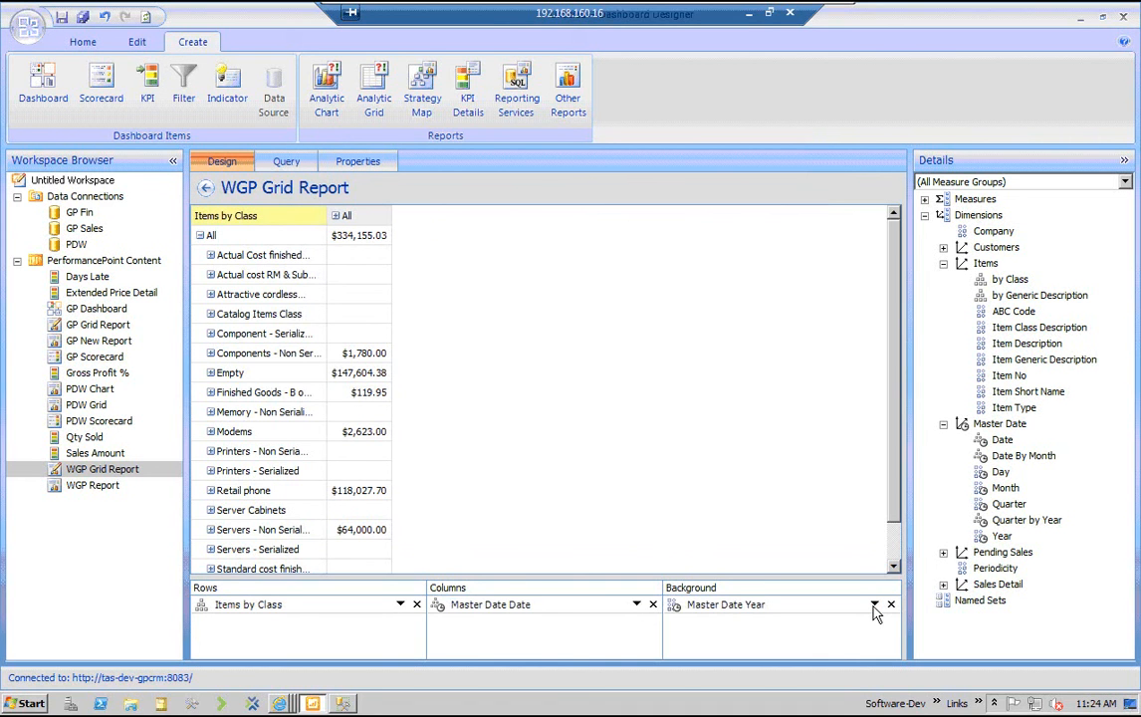
click(874, 606)
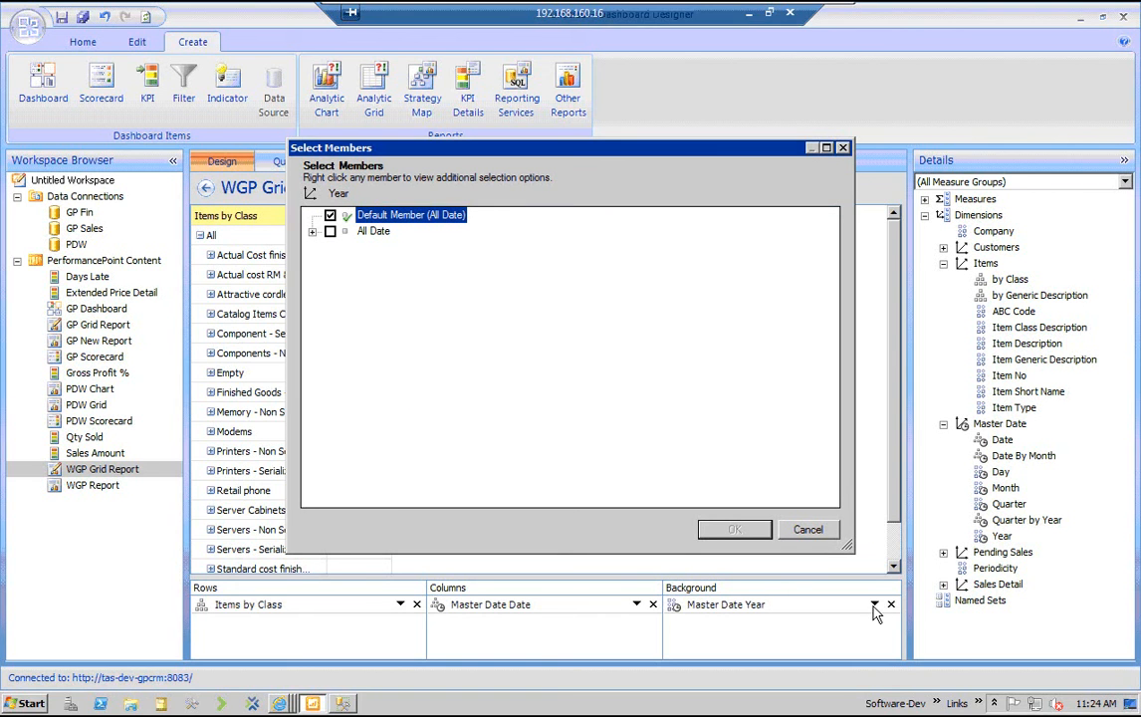
click(311, 231)
key(Return)
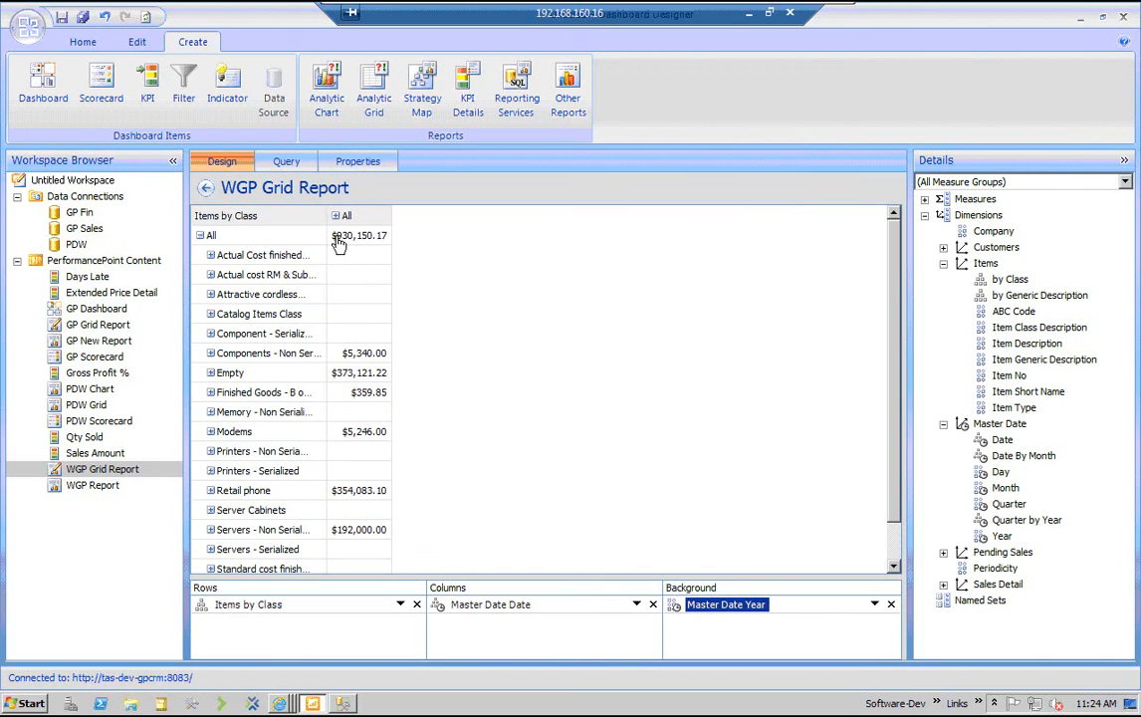
Expand the All date column into its years and look over the amounts per item class
click(335, 215)
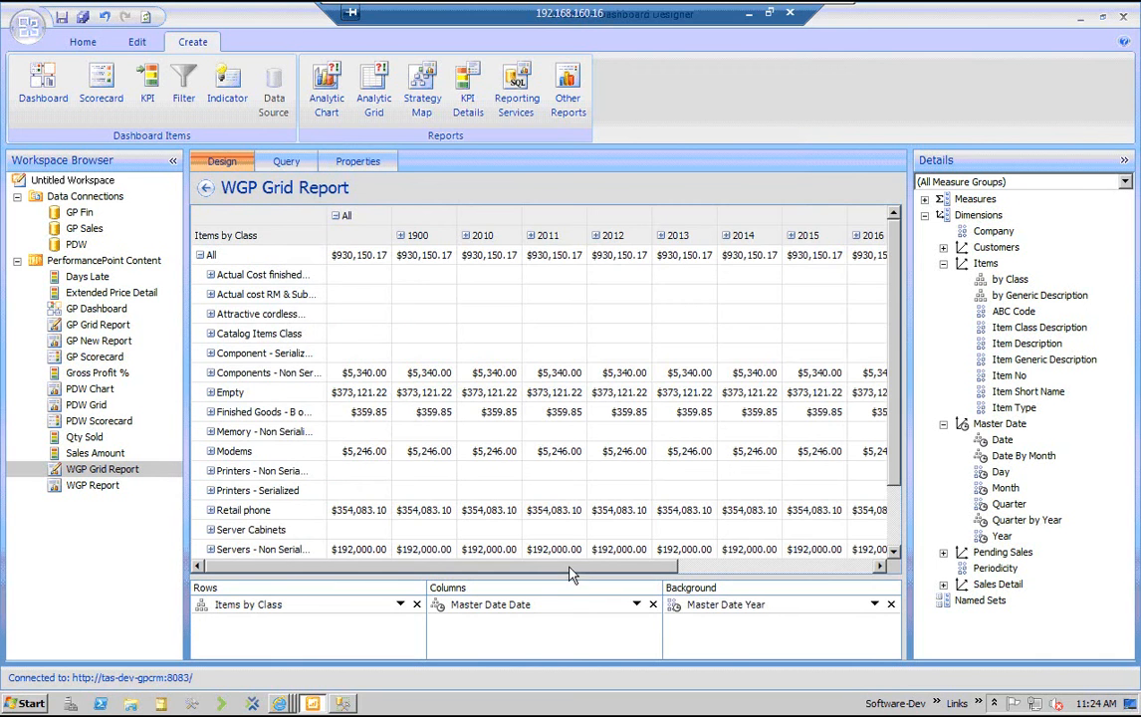
scroll(616, 574, right, 5)
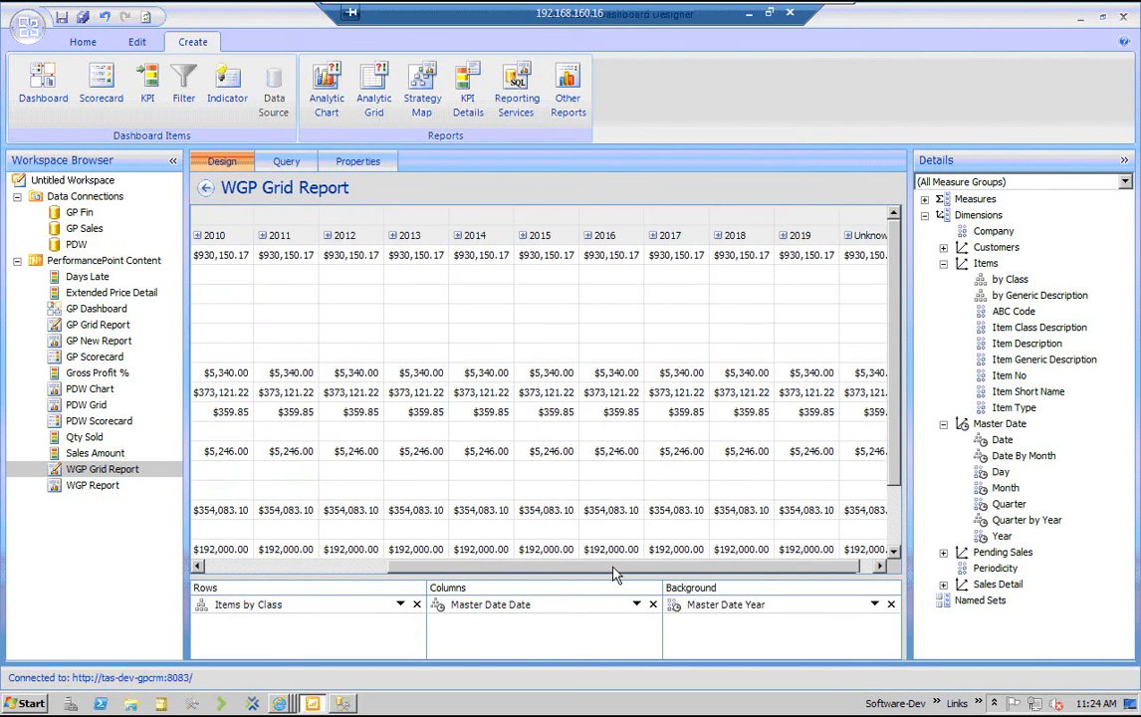
scroll(617, 573, left, 5)
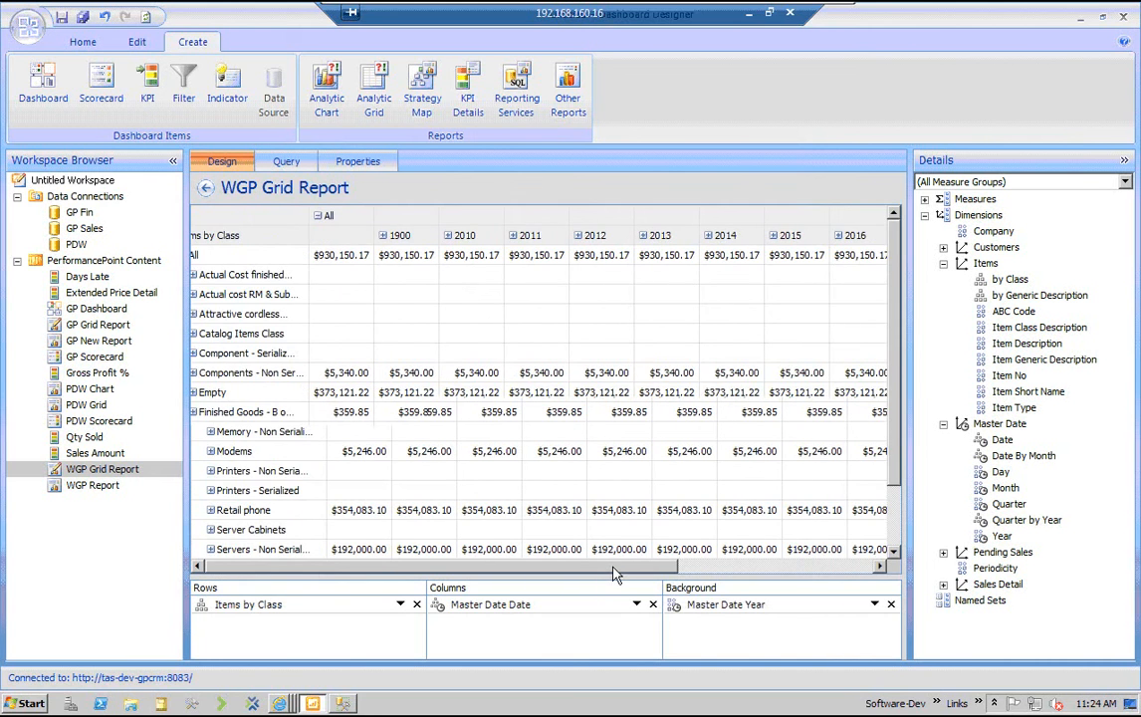
scroll(617, 574, down, 1)
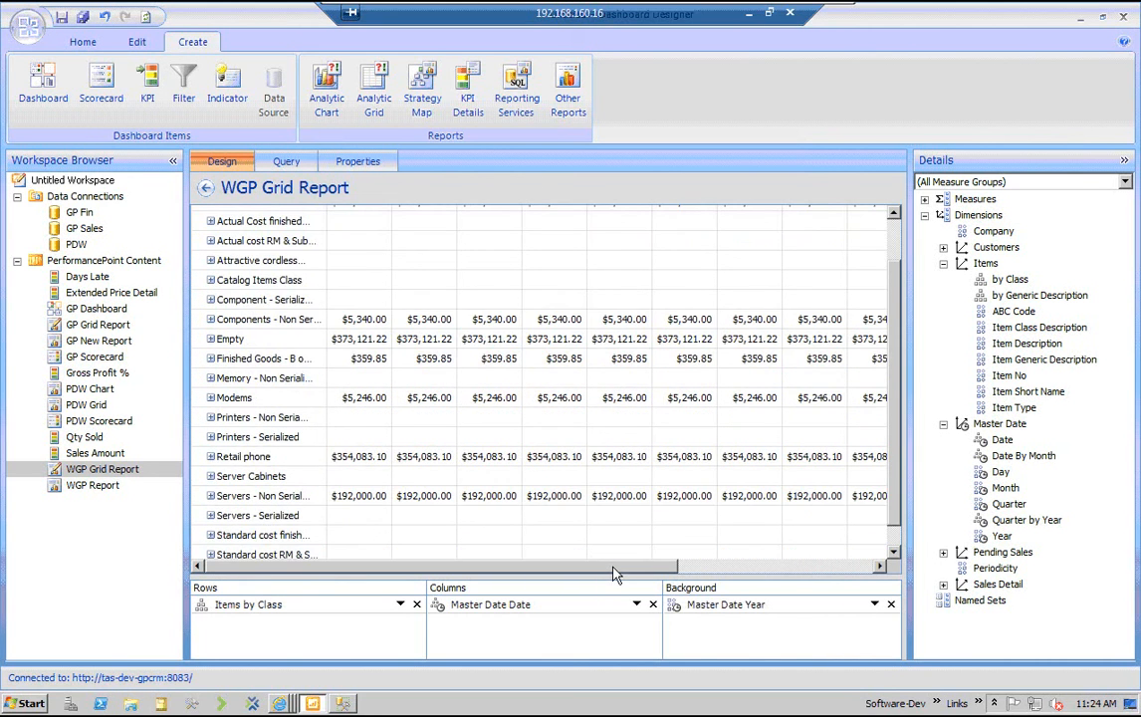
scroll(617, 573, up, 1)
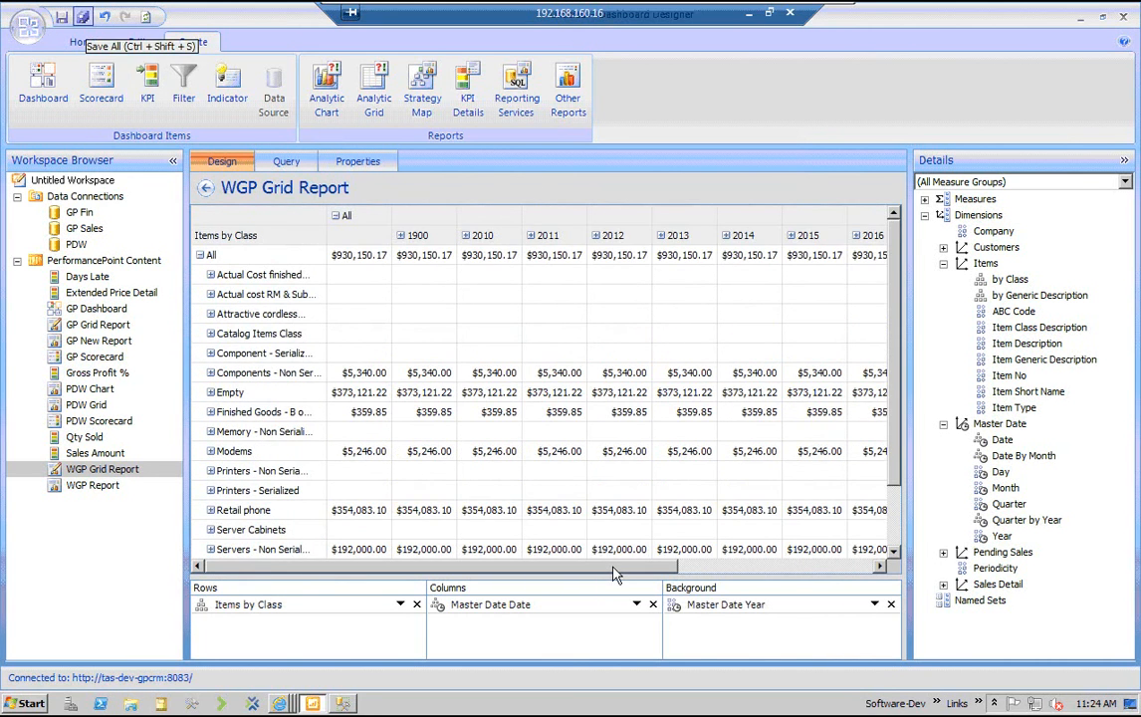
Save all items and store the workspace on the Desktop as WGP BI Project
click(82, 16)
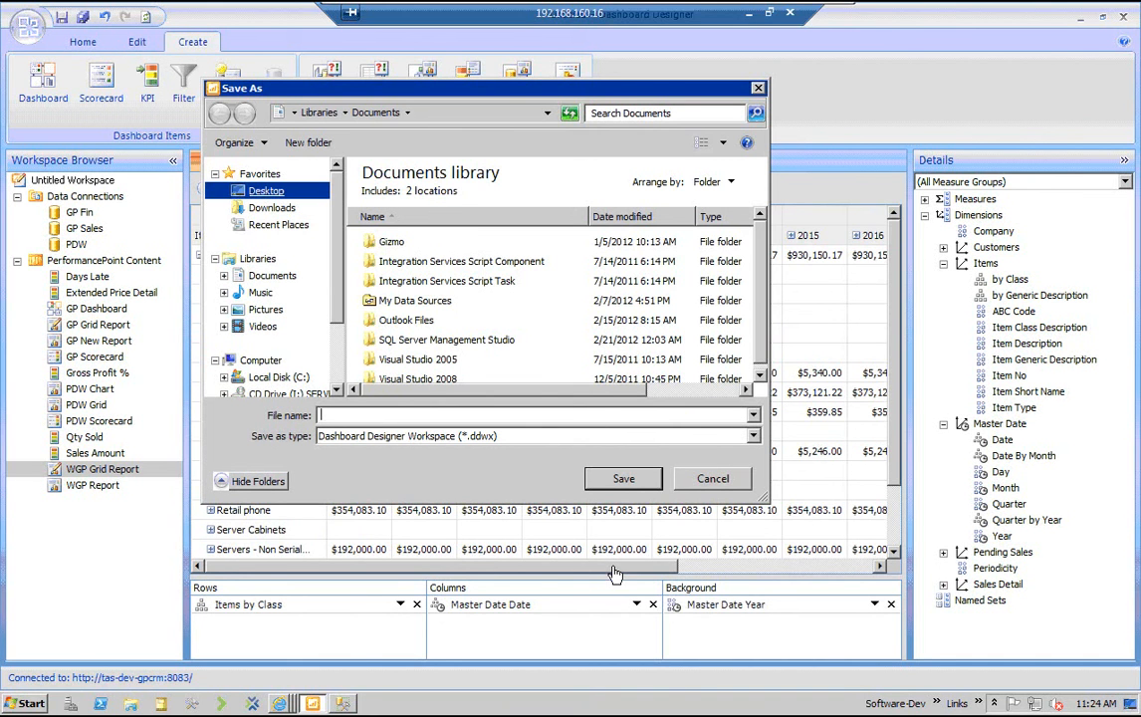
click(367, 414)
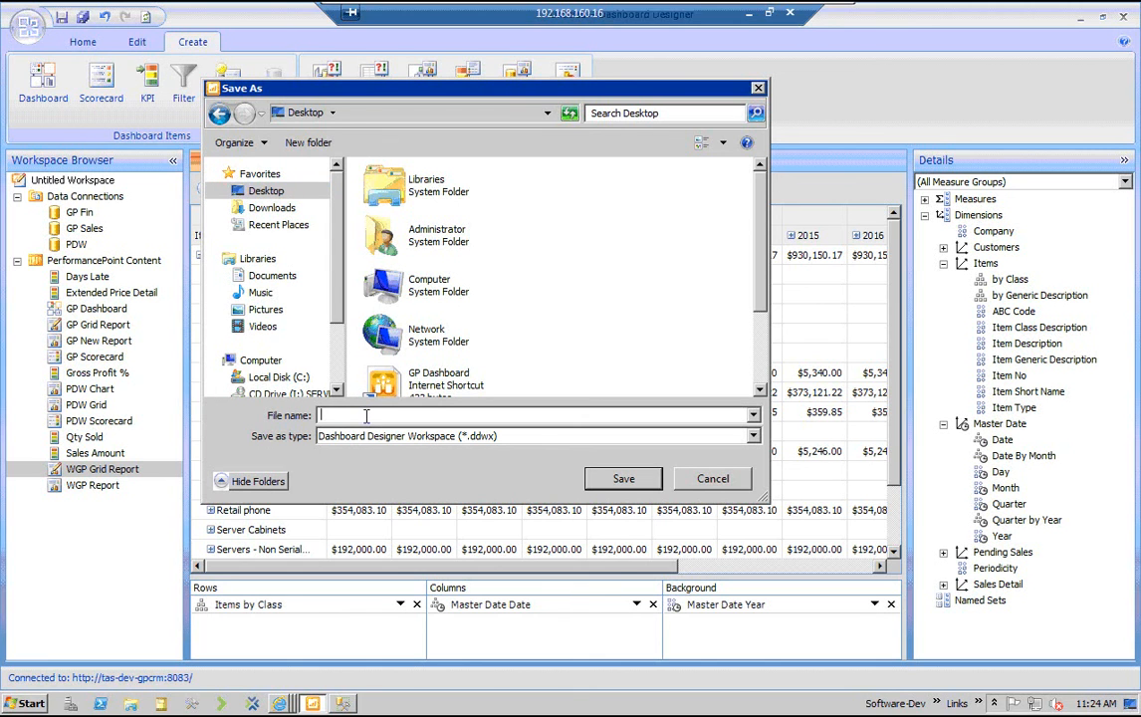
text(WGP Project)
click(339, 415)
text(BI)
key(Return)
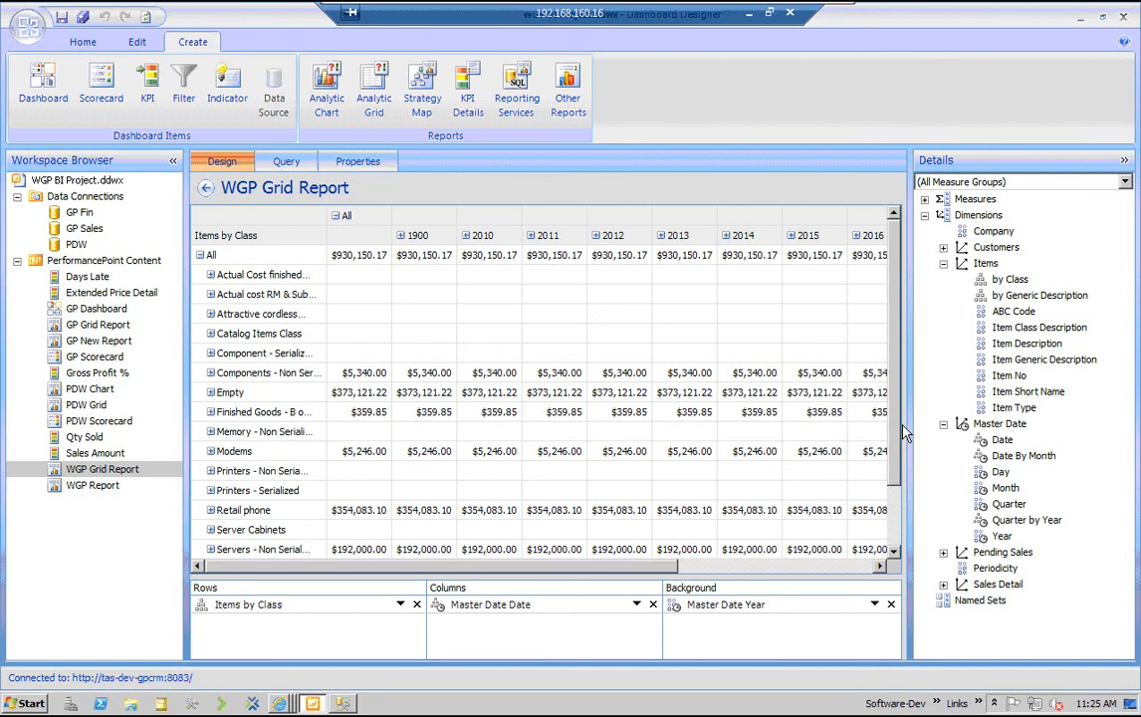
Create a new dashboard from the Header, 2 Columns page template
click(43, 84)
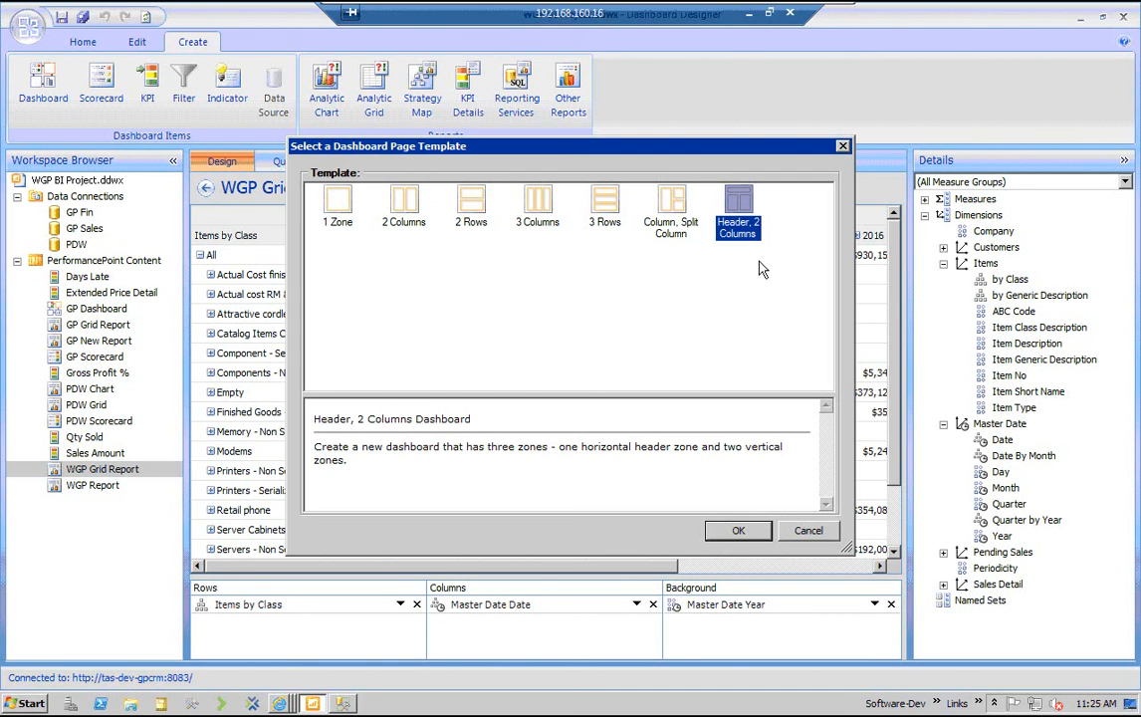
key(Escape)
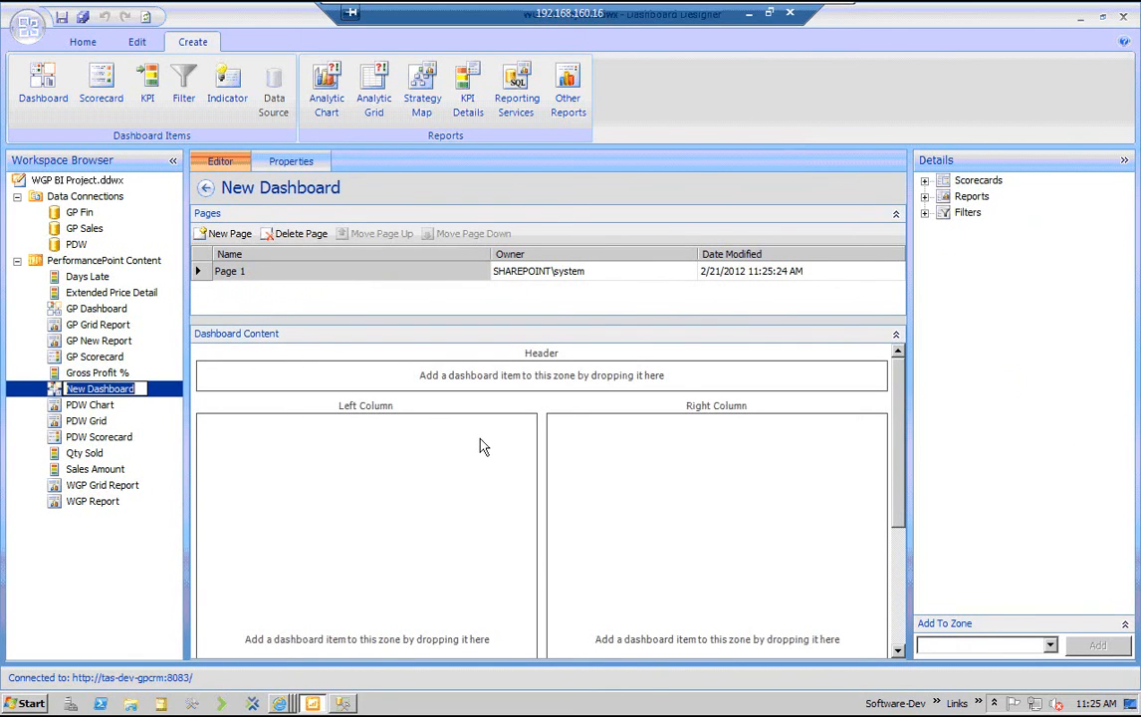
key(Return)
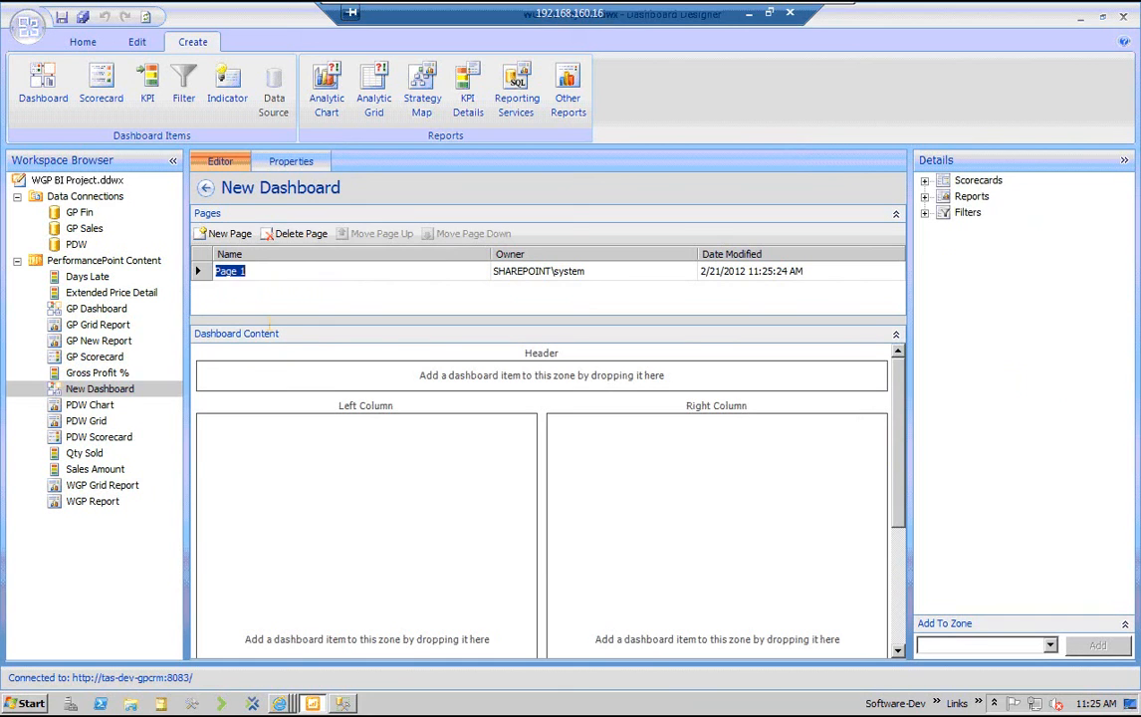
Rename the dashboard's first page as WGP BI Project
key(BackSpace)
text(WGP BI Project)
Place GP Scorecard in the Left Column, WGP Grid Report in the Right Column and WGP Report in the Header zone
click(925, 180)
click(925, 212)
click(925, 244)
click(943, 197)
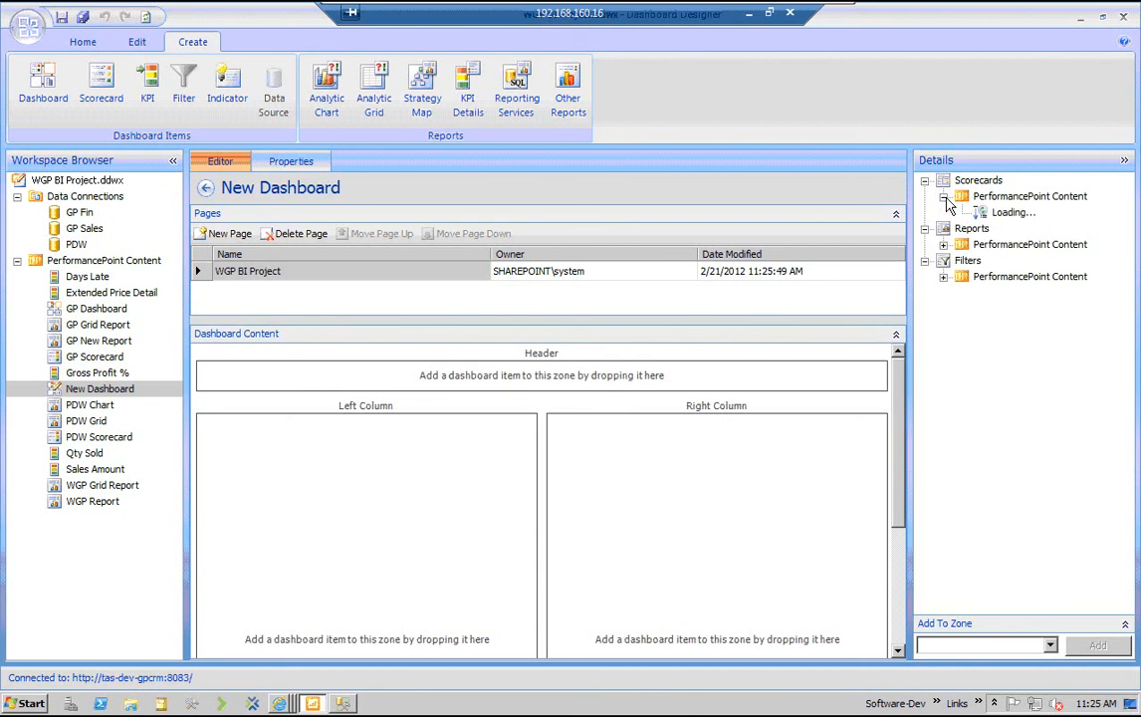
click(943, 261)
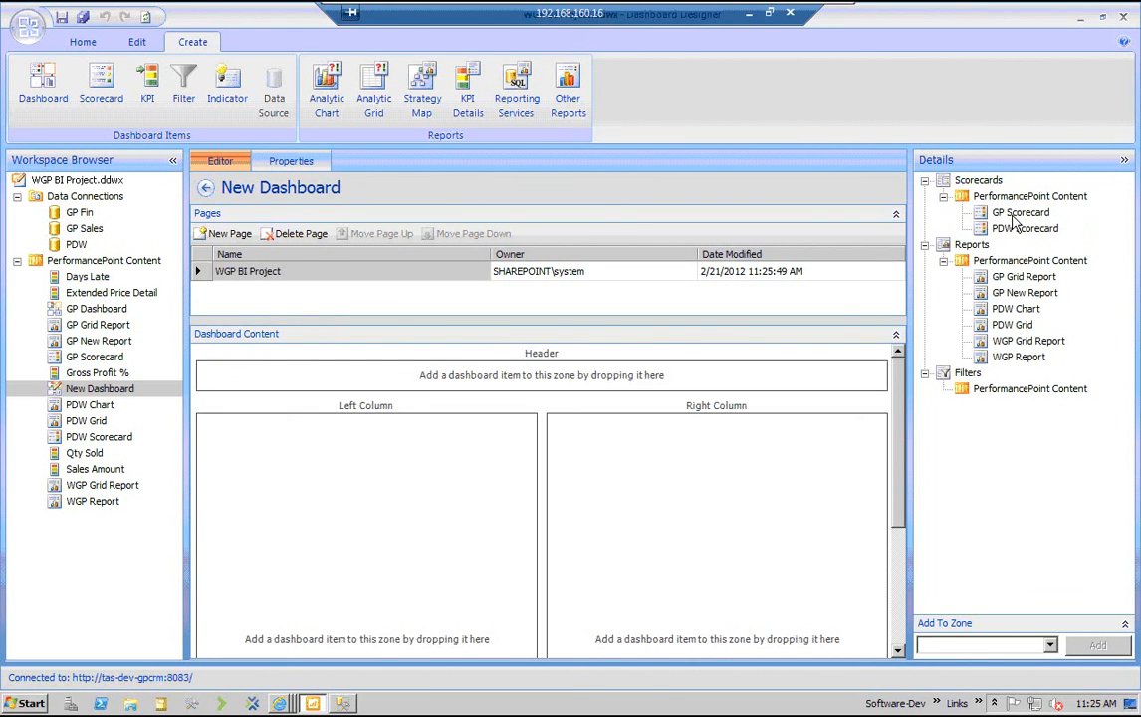
drag(1015, 215, 366, 478)
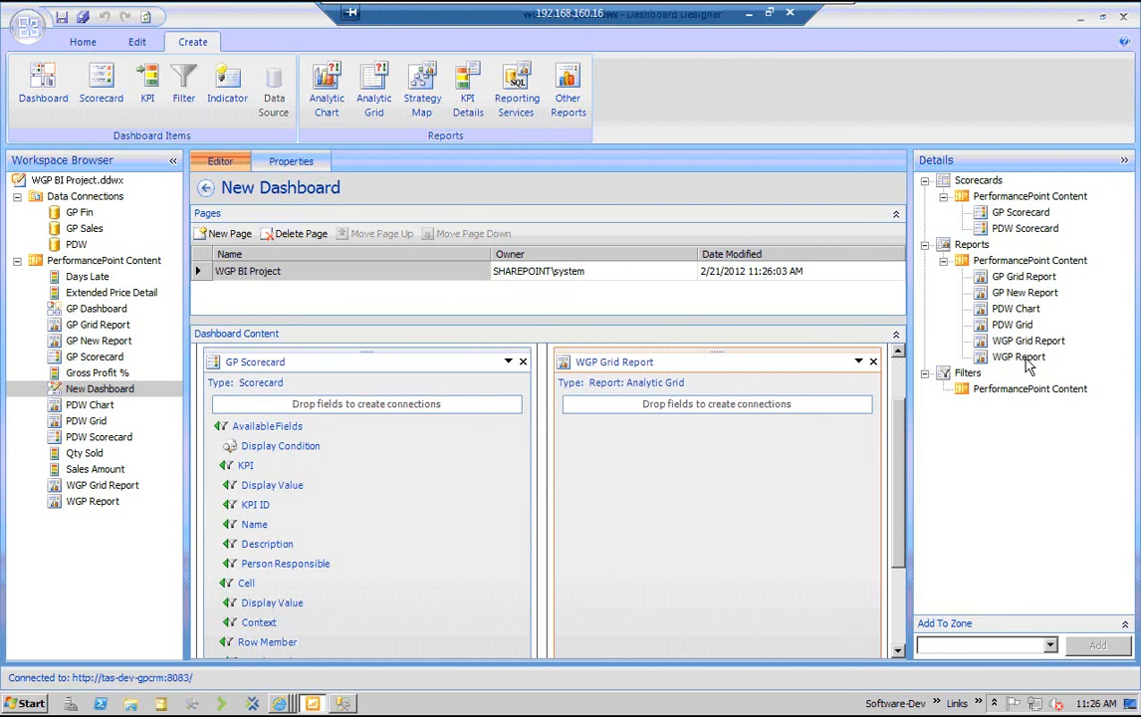
click(1026, 361)
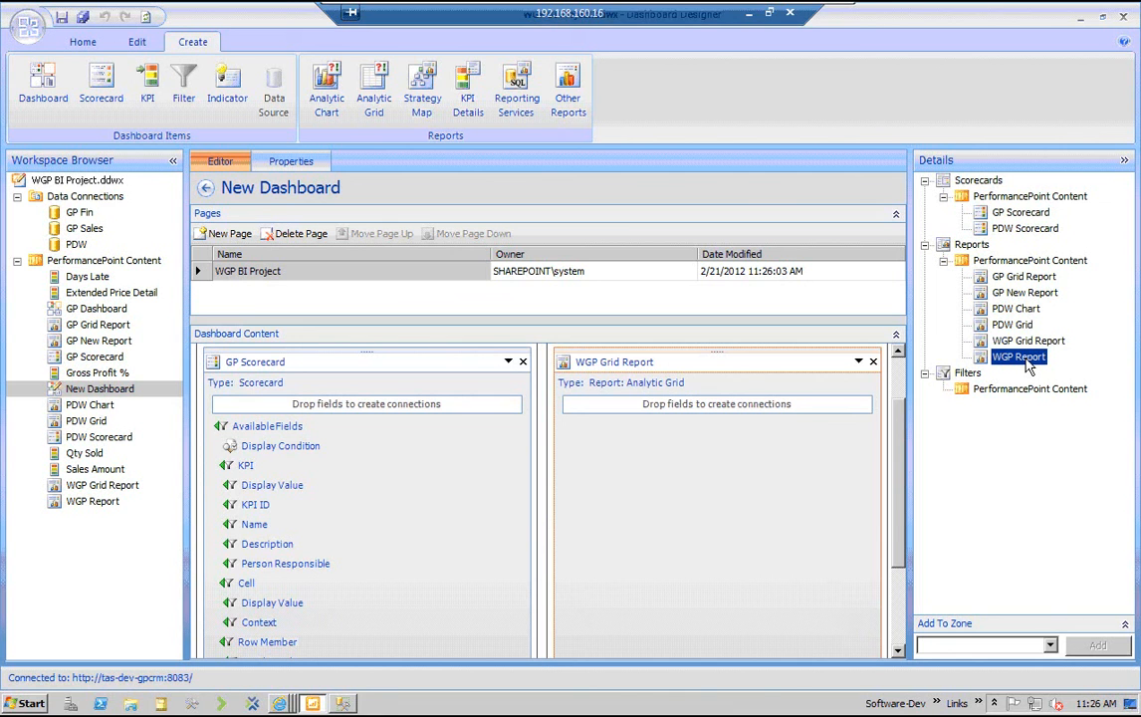
drag(1029, 365, 1029, 366)
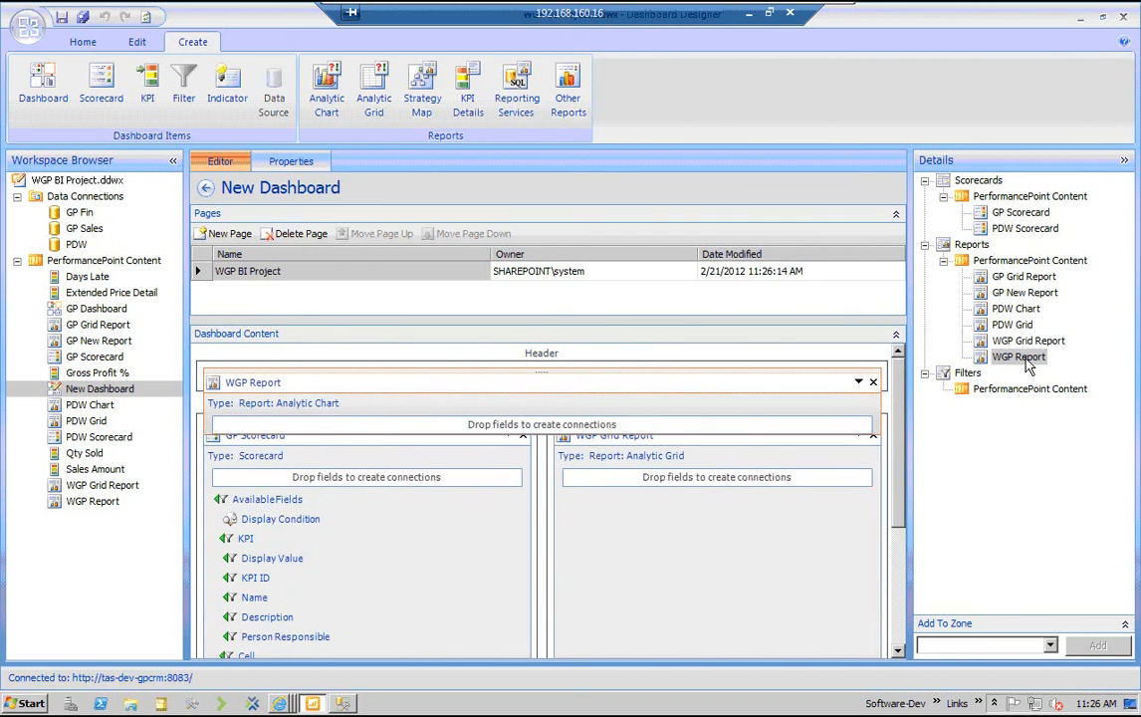
Set the Header zone's height to 50 percent of the dashboard page and save all items
right_click(601, 352)
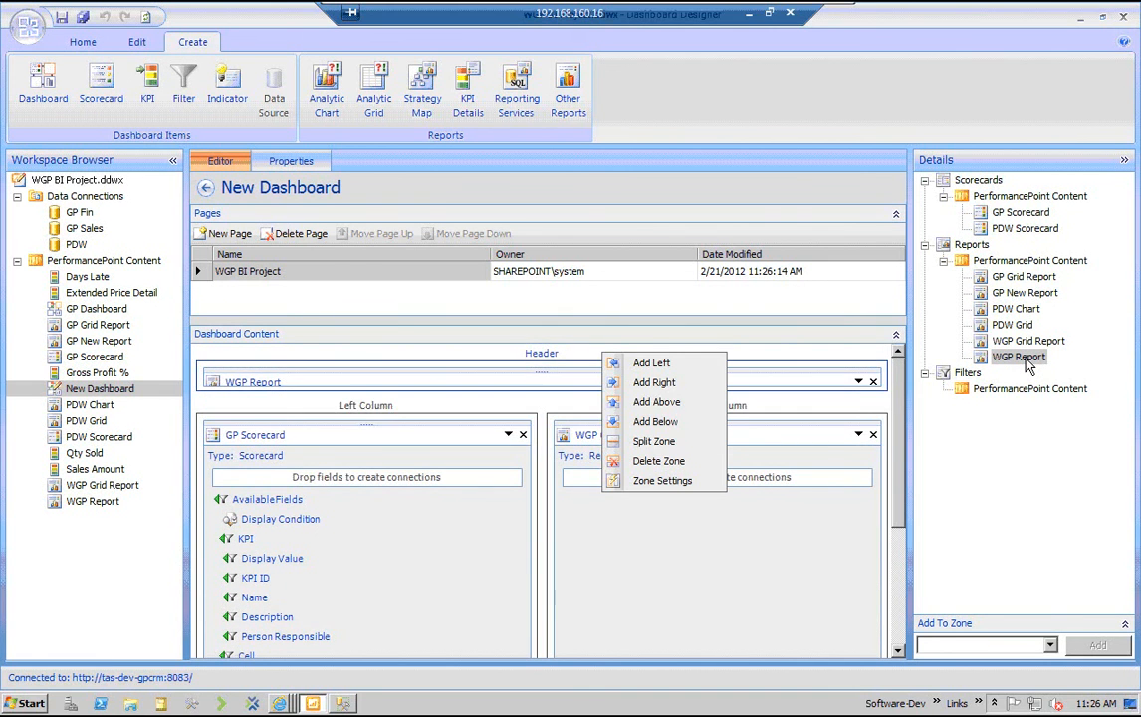
click(662, 480)
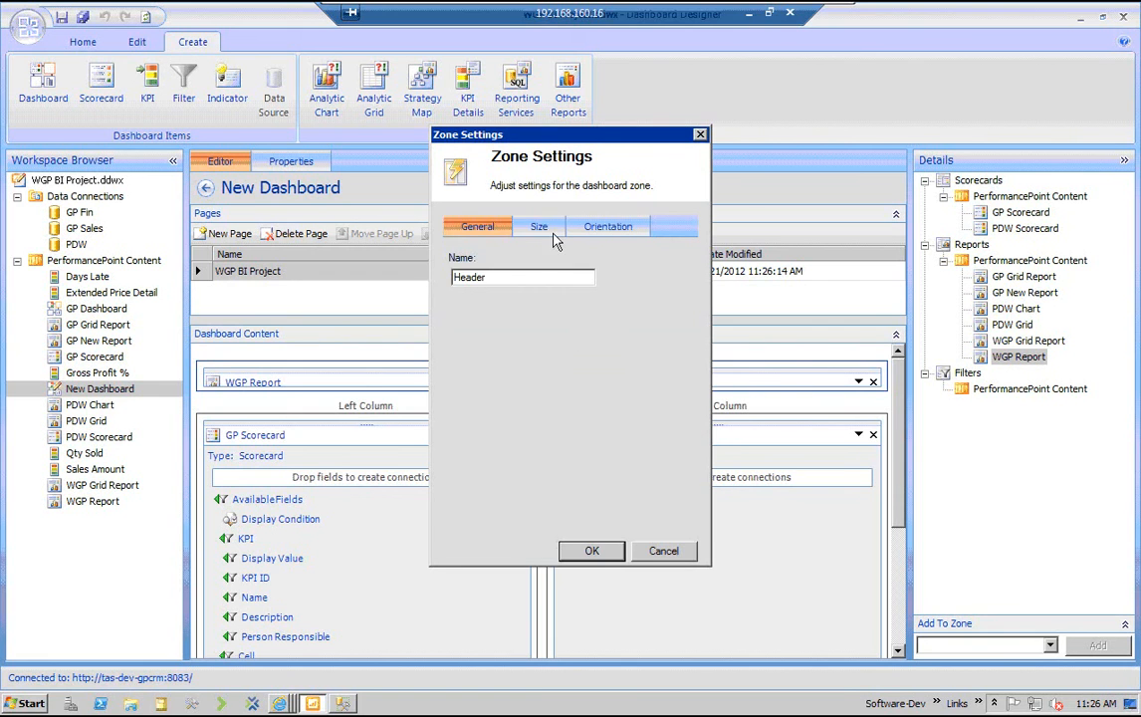
click(539, 226)
drag(523, 502, 466, 490)
text(50)
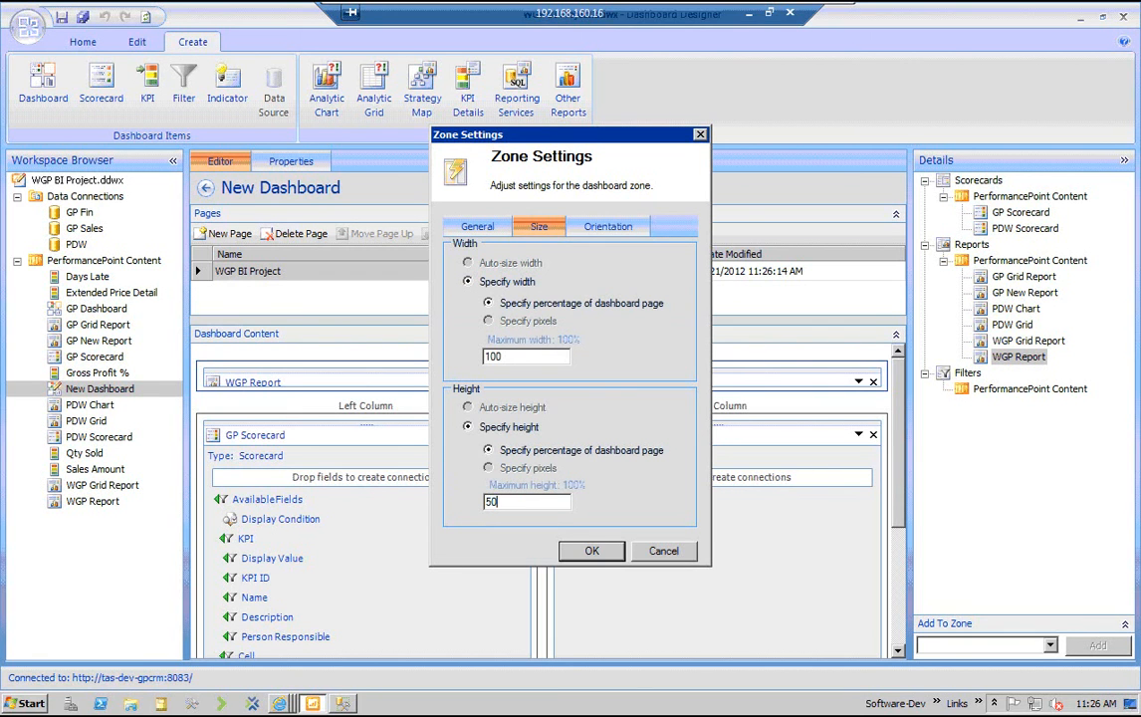
click(593, 551)
click(83, 17)
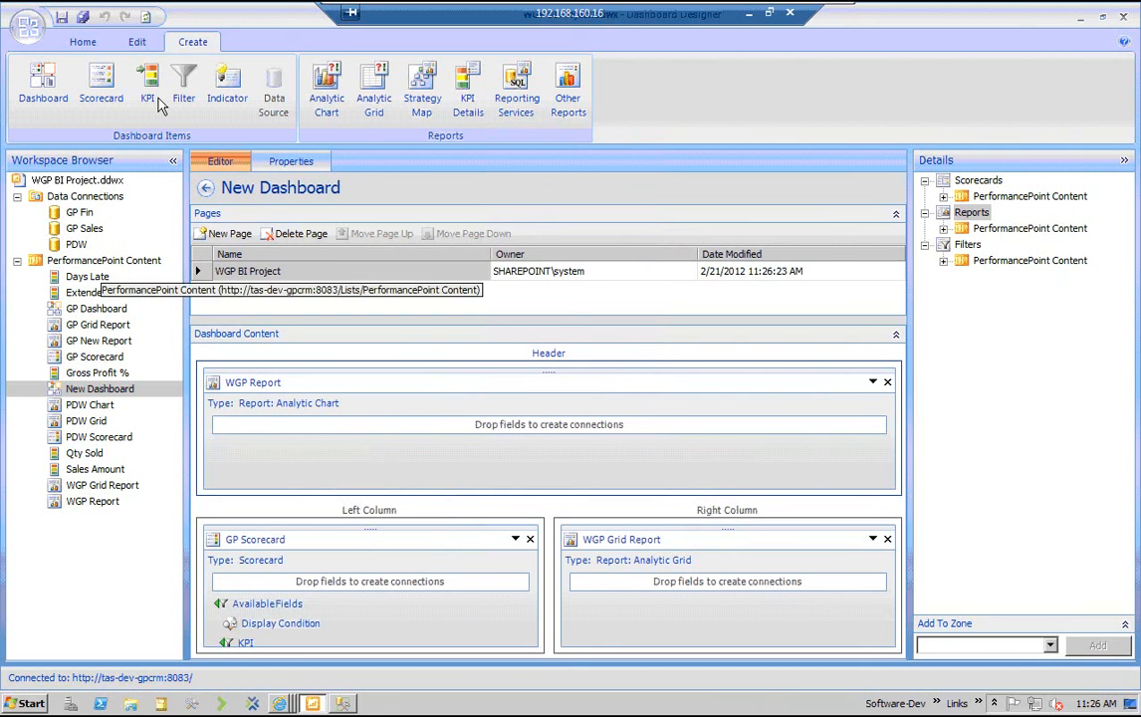
Rename the new dashboard as WGP Dashboard
key(F2)
text(WGP)
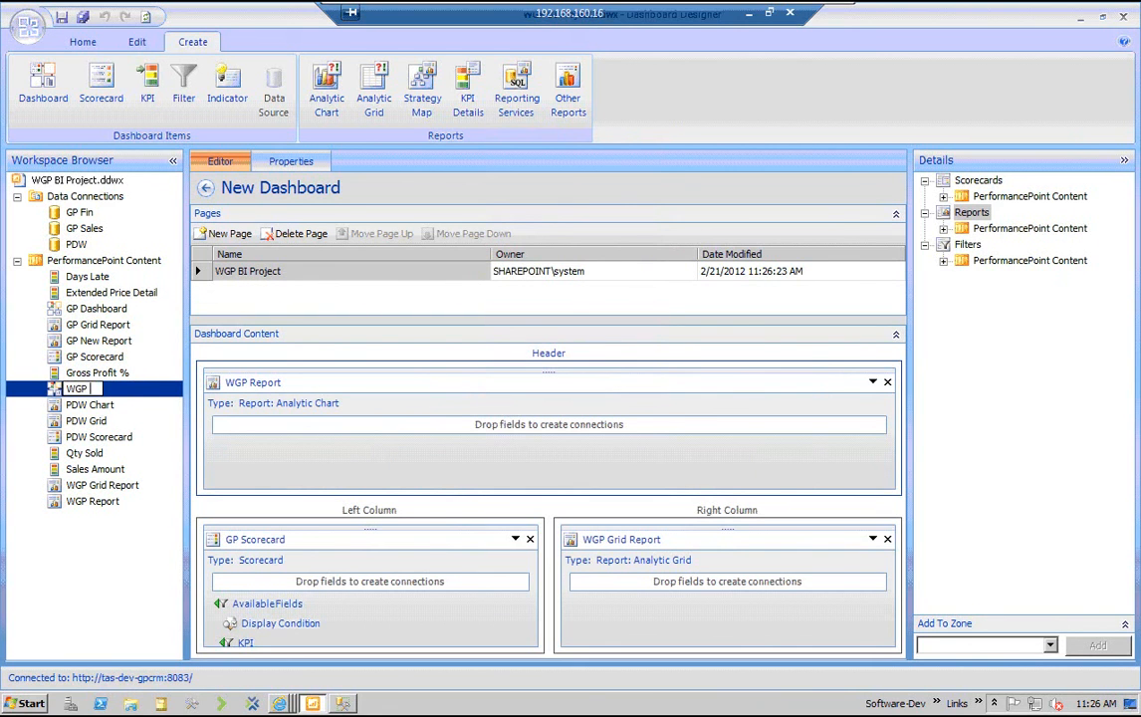
text( Dashboard)
key(Return)
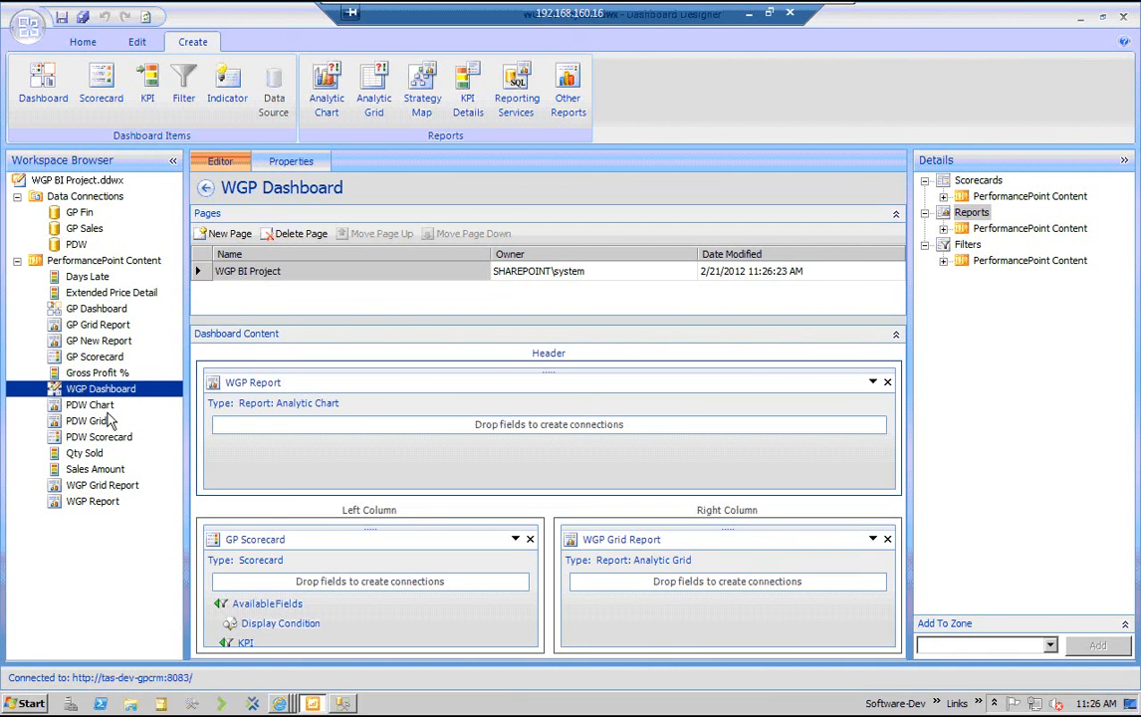
Deploy WGP Dashboard to SharePoint
key(shift+F10)
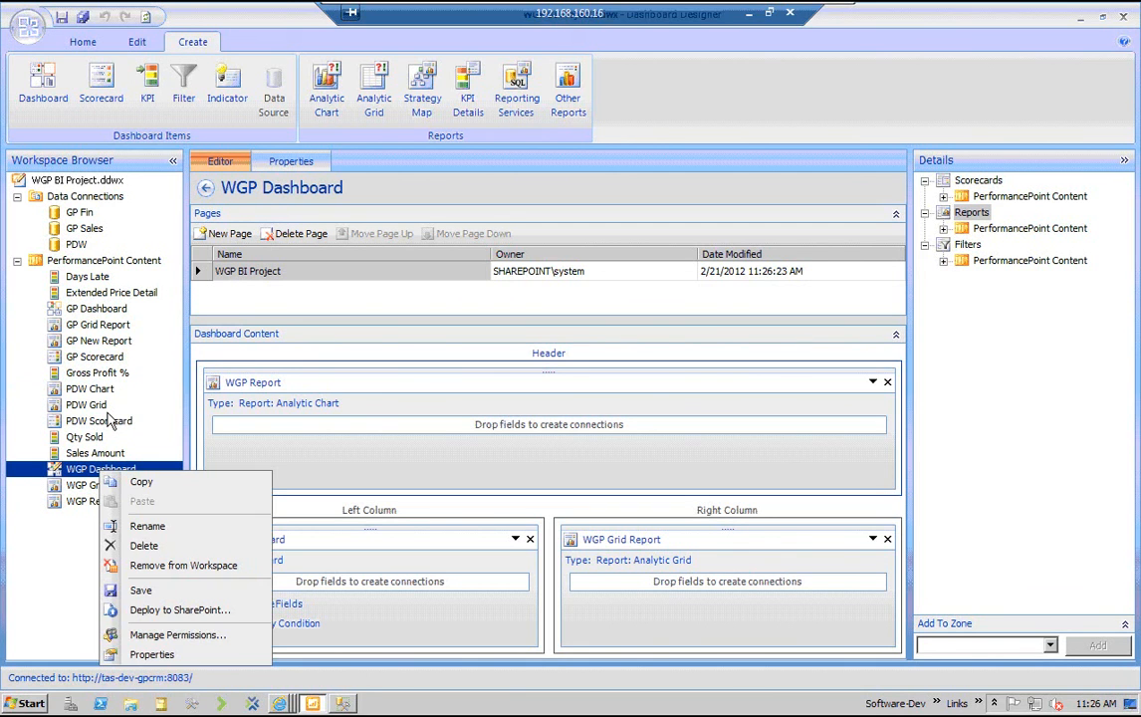
key(Down)
key(Down)
key(Down)
key(Down)
key(Down)
key(Down)
key(Return)
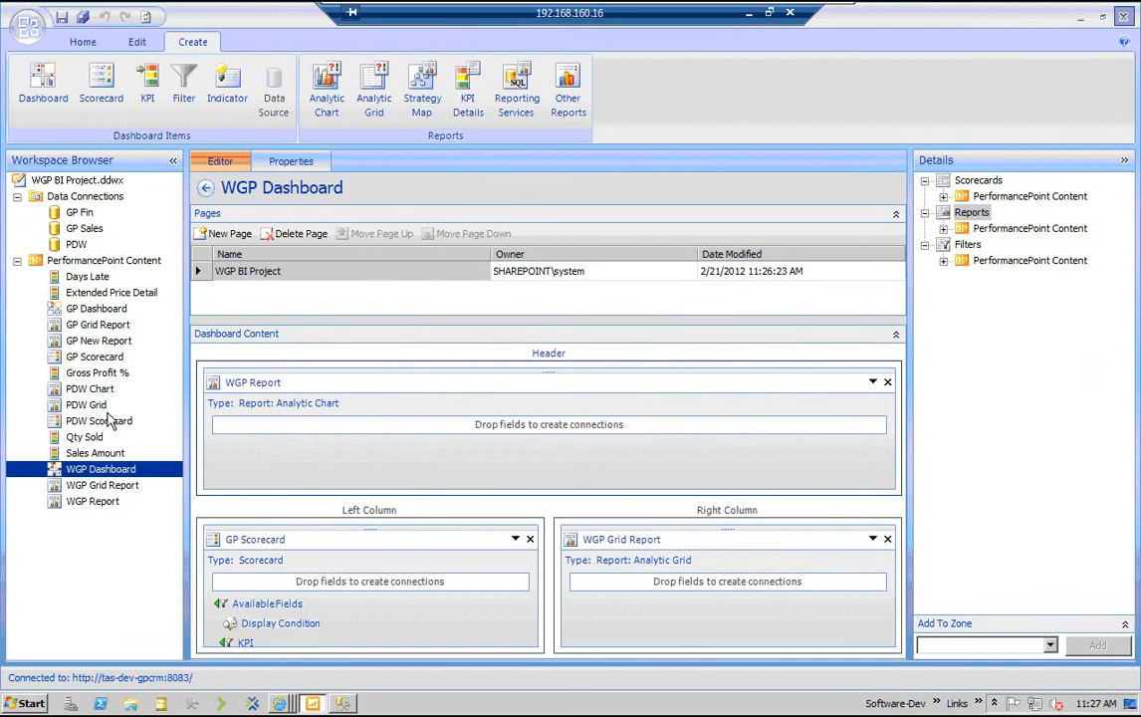
click(654, 424)
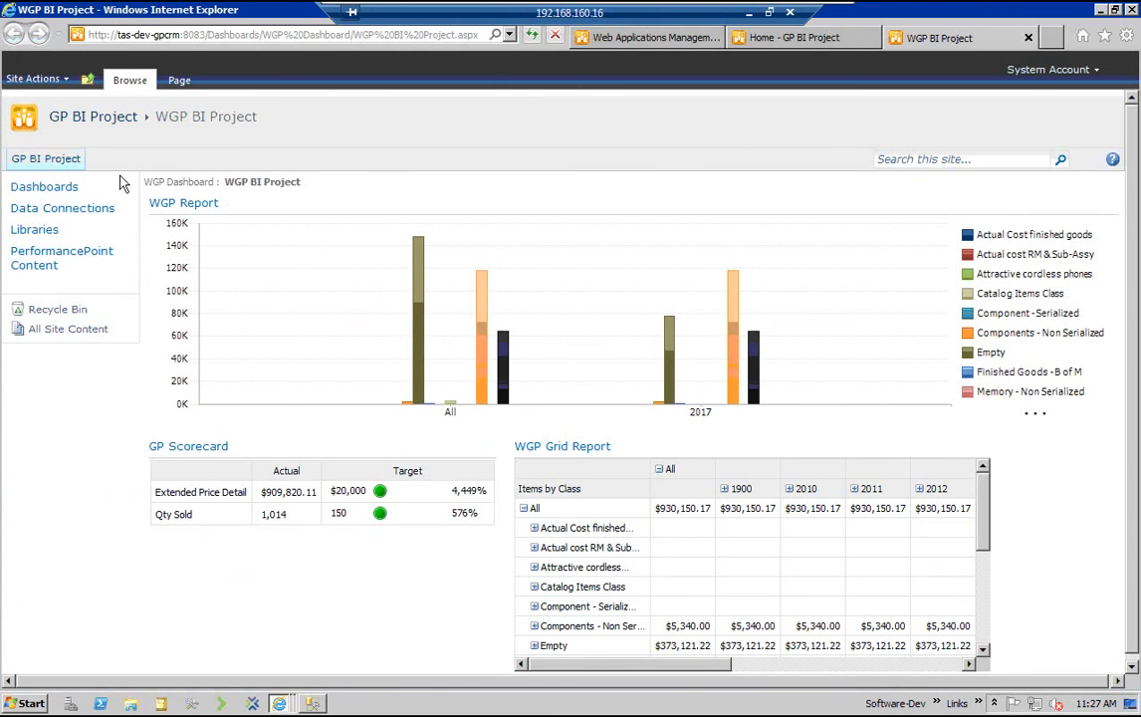
Close the Home - GP BI Project page in the browser and return to the deployed WGP BI Project dashboard page
click(24, 190)
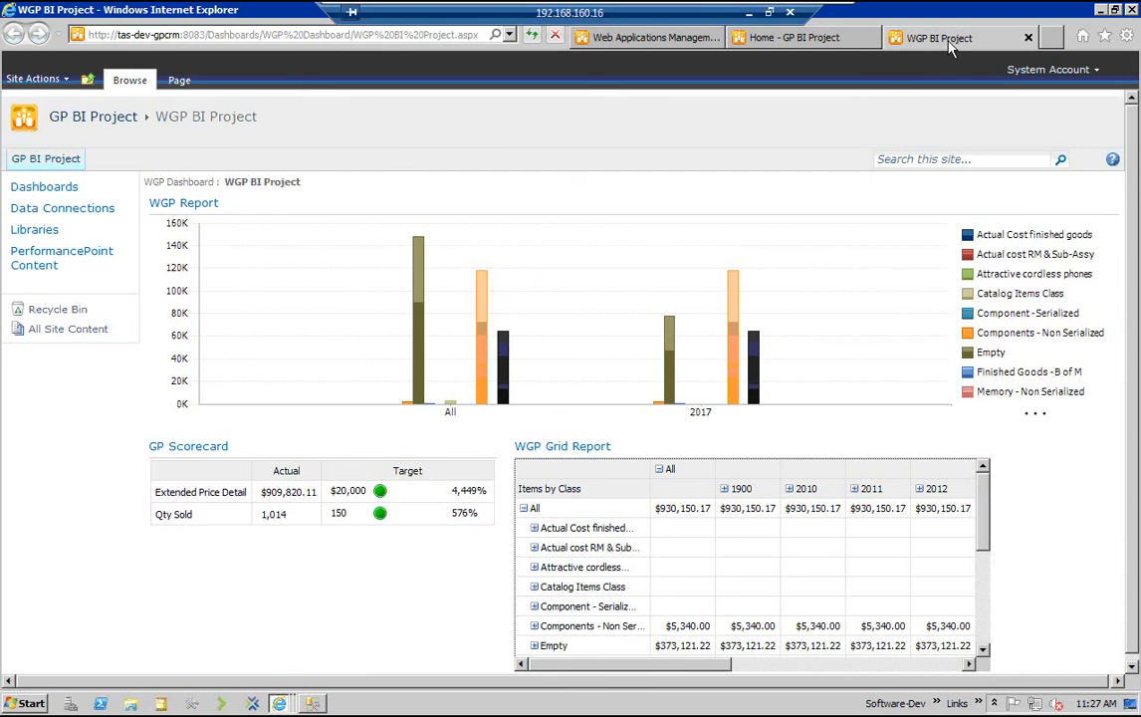
click(802, 37)
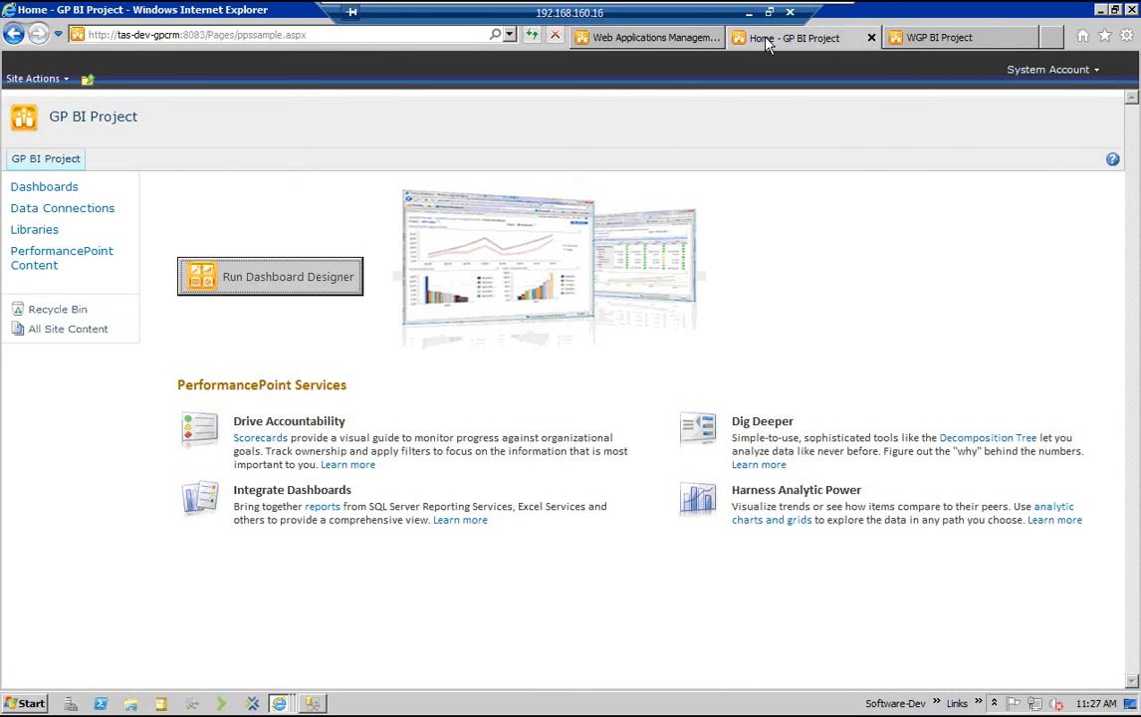
middle_click(766, 39)
click(714, 37)
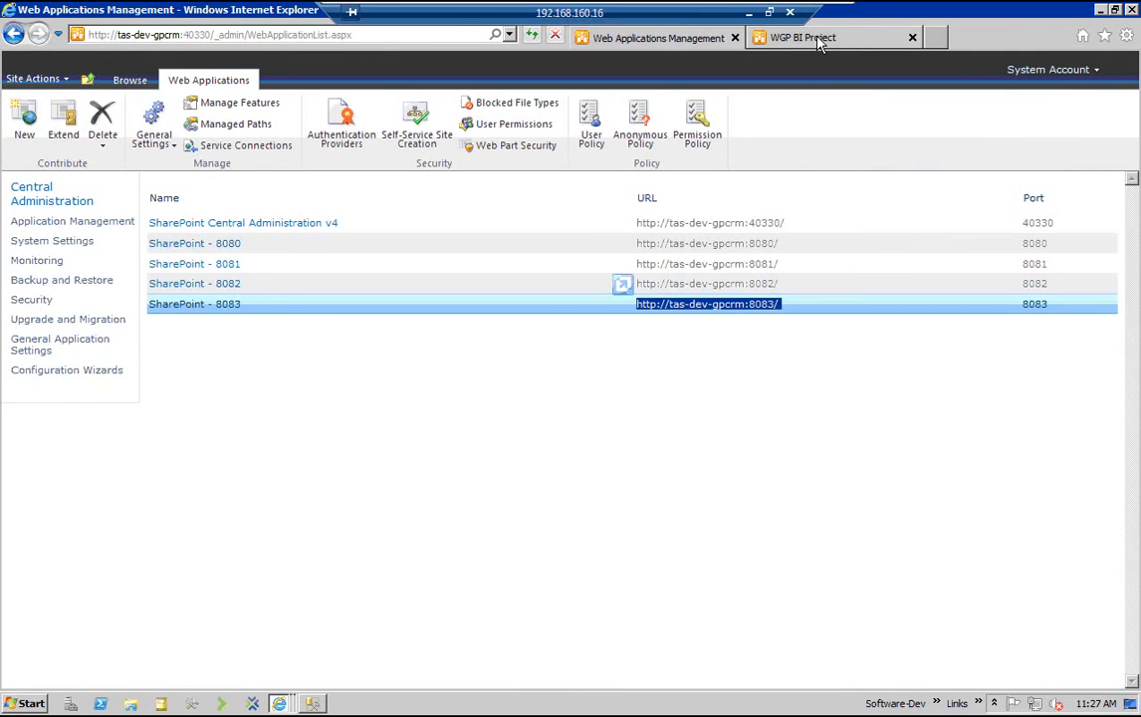
click(816, 39)
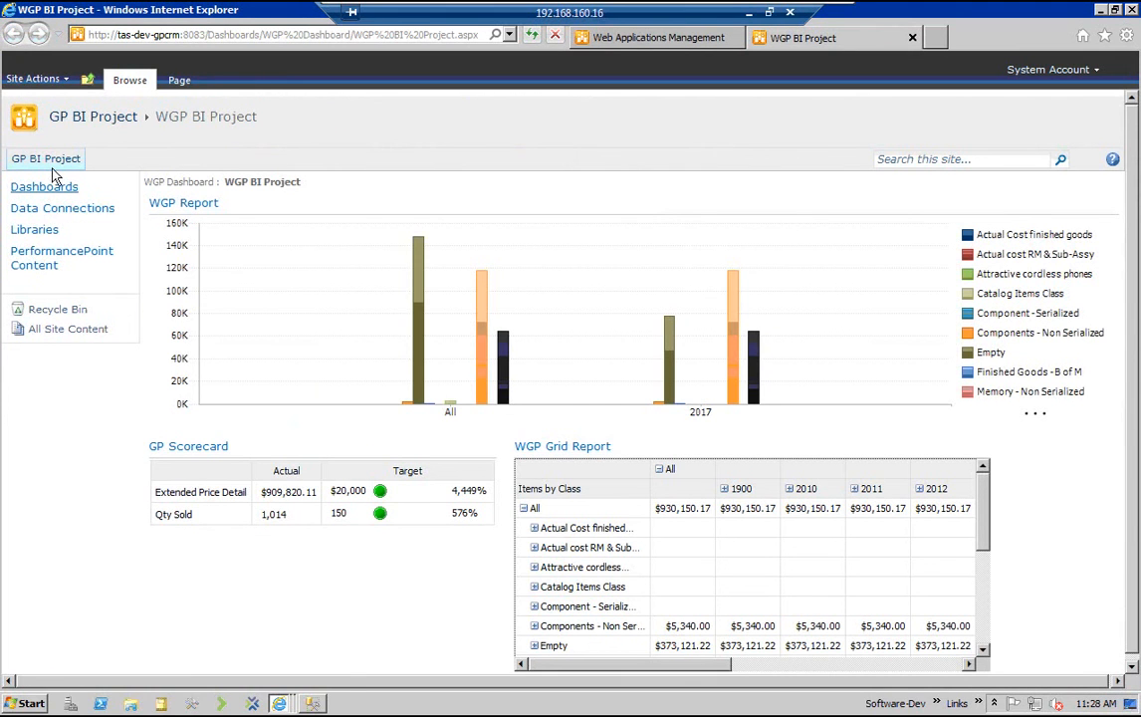
Open the WGP BI Project page from the WGP Dashboard folder of the site's Dashboards library
click(45, 188)
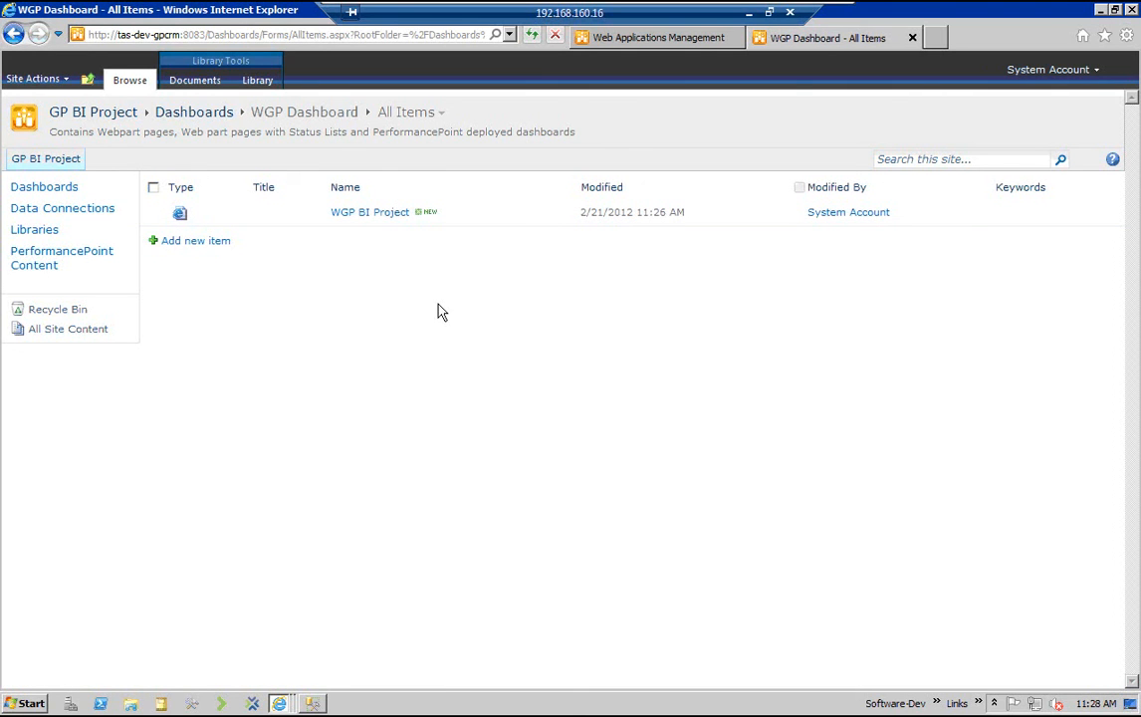
click(369, 212)
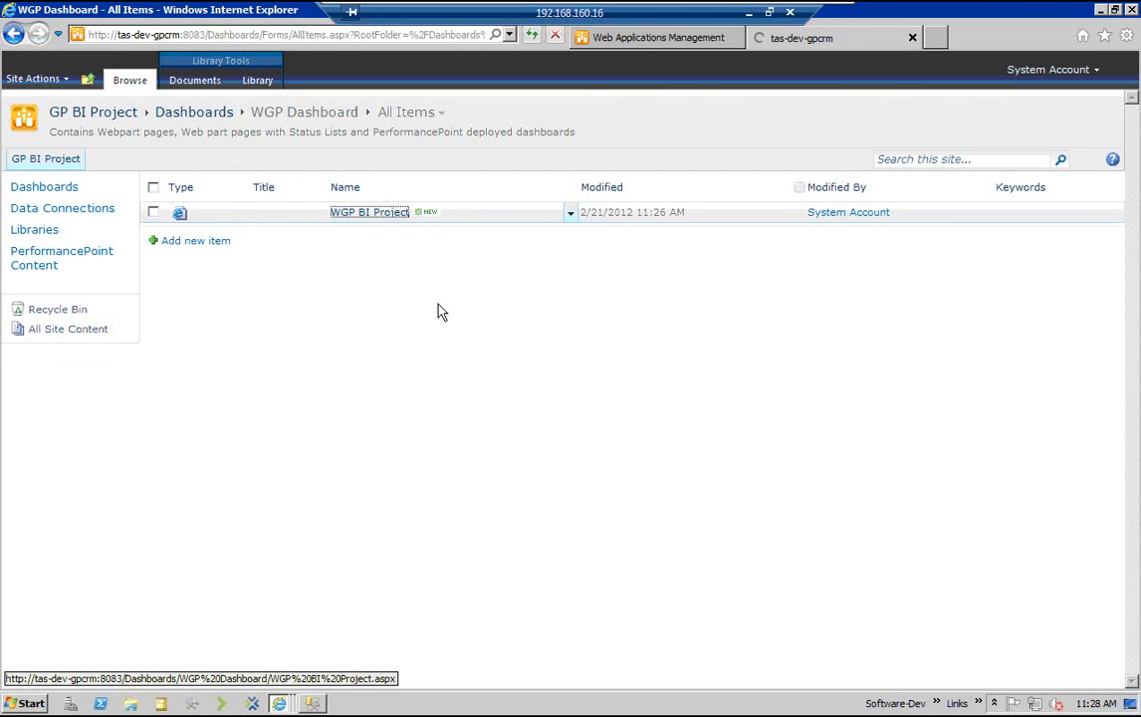